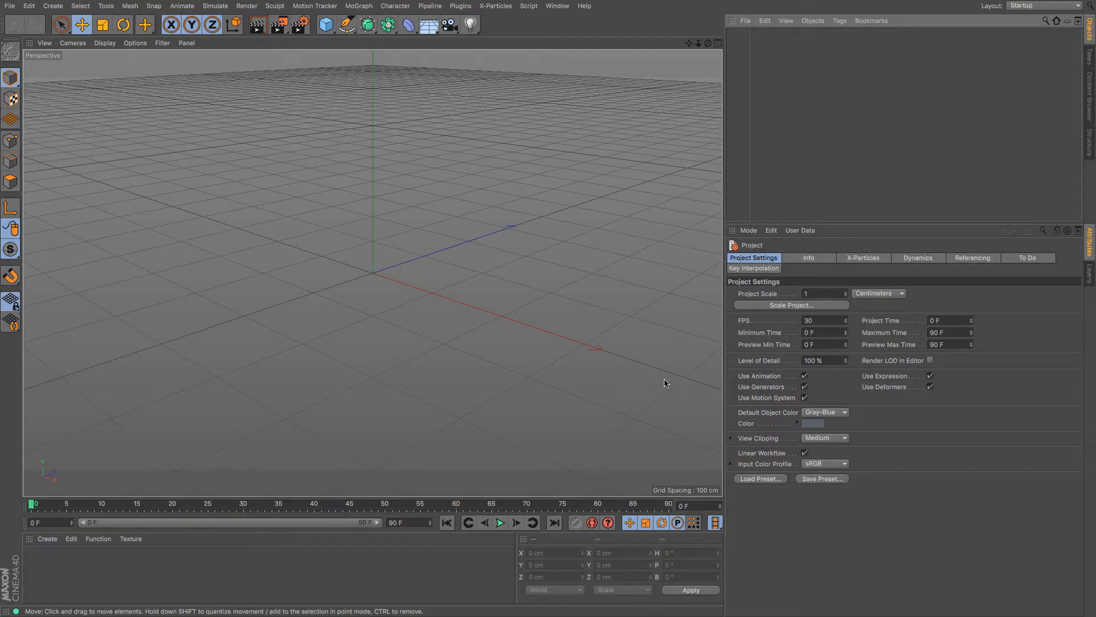
# Open the spline tools palette from the Pen icon in the top toolbar
pyautogui.click(346, 32)
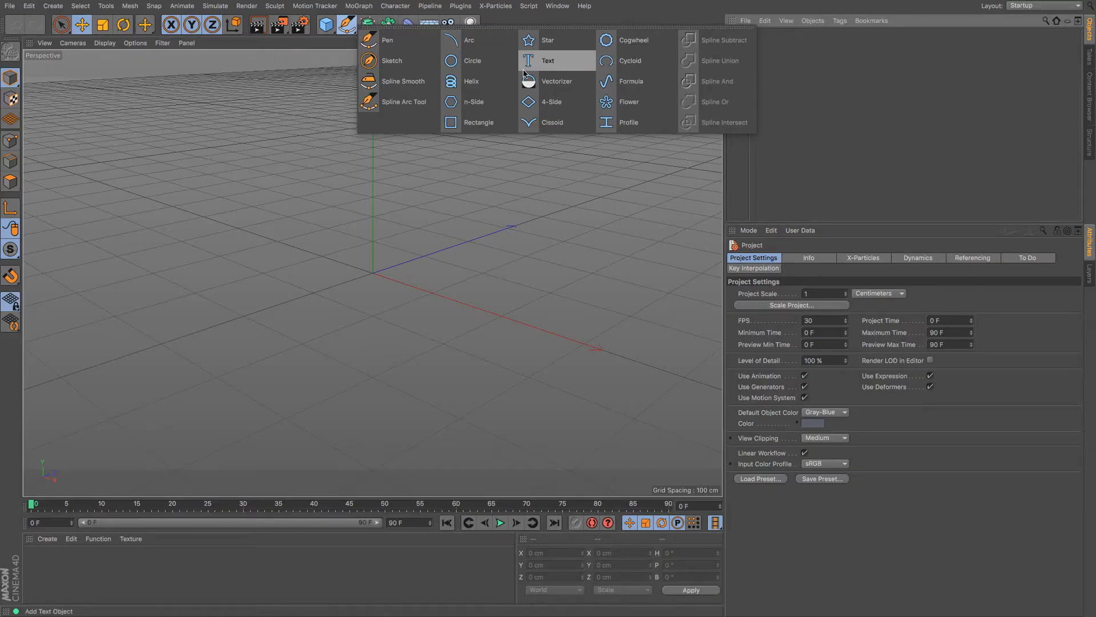
# With the Pen tool, draw a straight five-point zigzag across the viewport
pyautogui.click(402, 40)
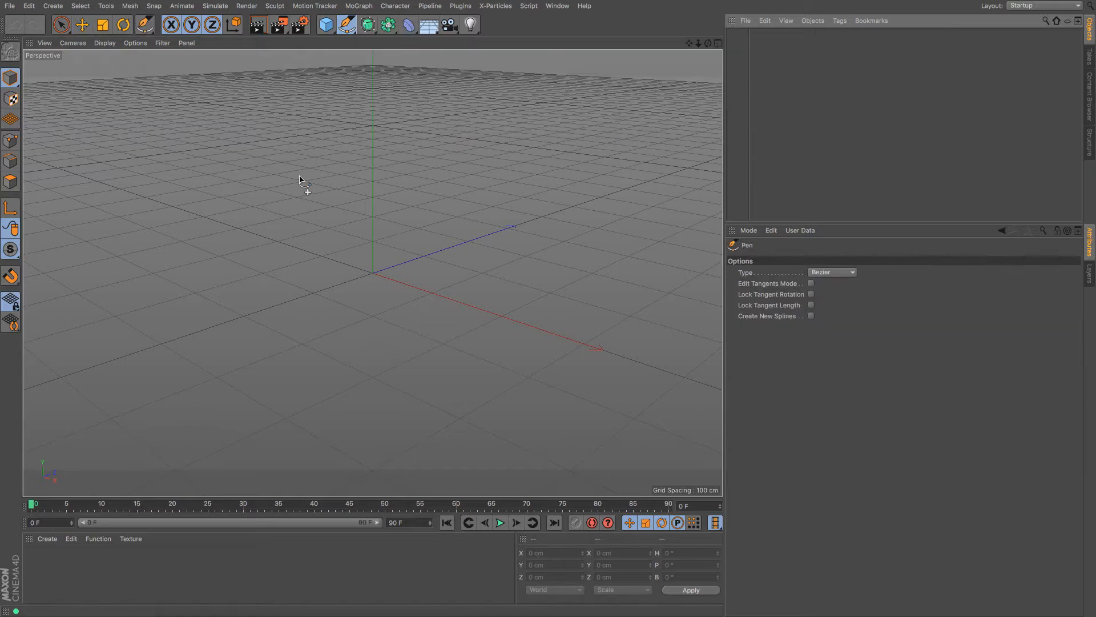
pyautogui.click(96, 176)
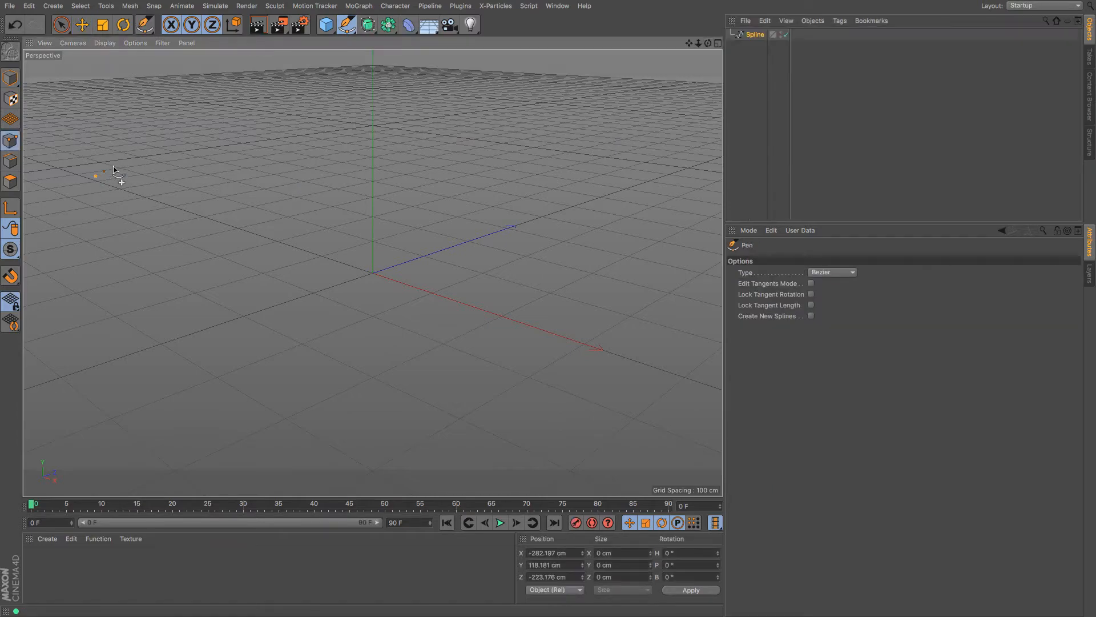
pyautogui.click(227, 121)
pyautogui.click(317, 172)
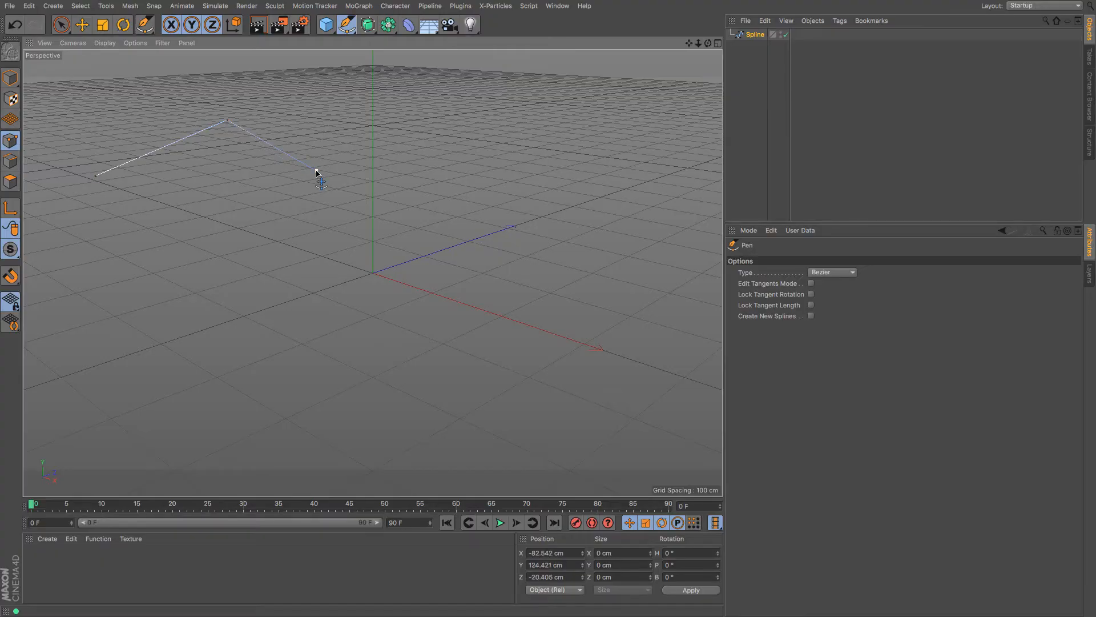
pyautogui.click(434, 133)
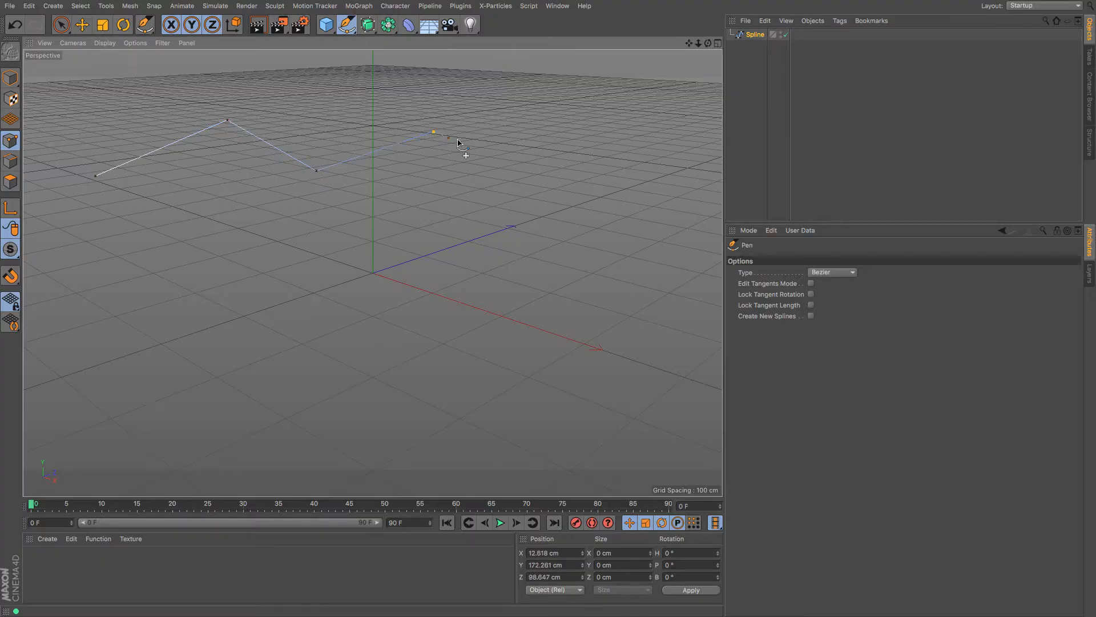
pyautogui.click(554, 172)
# Continue the spline with Bezier curved points and a few corners, then finish it and inspect it
pyautogui.moveTo(554, 320); pyautogui.dragTo(506, 355)
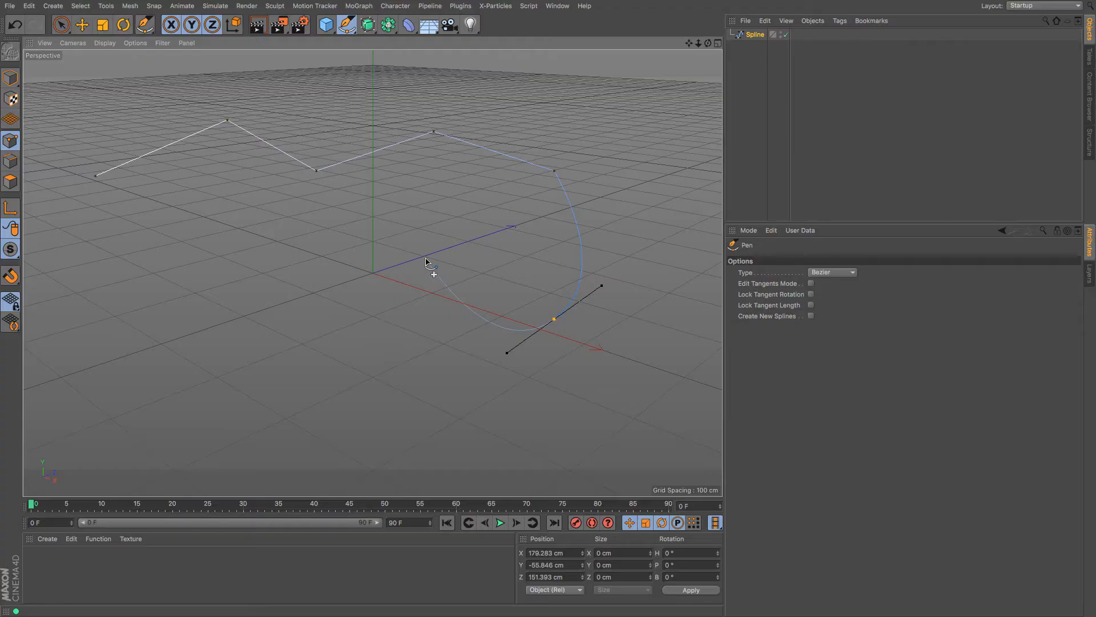
pyautogui.moveTo(425, 260); pyautogui.dragTo(366, 263)
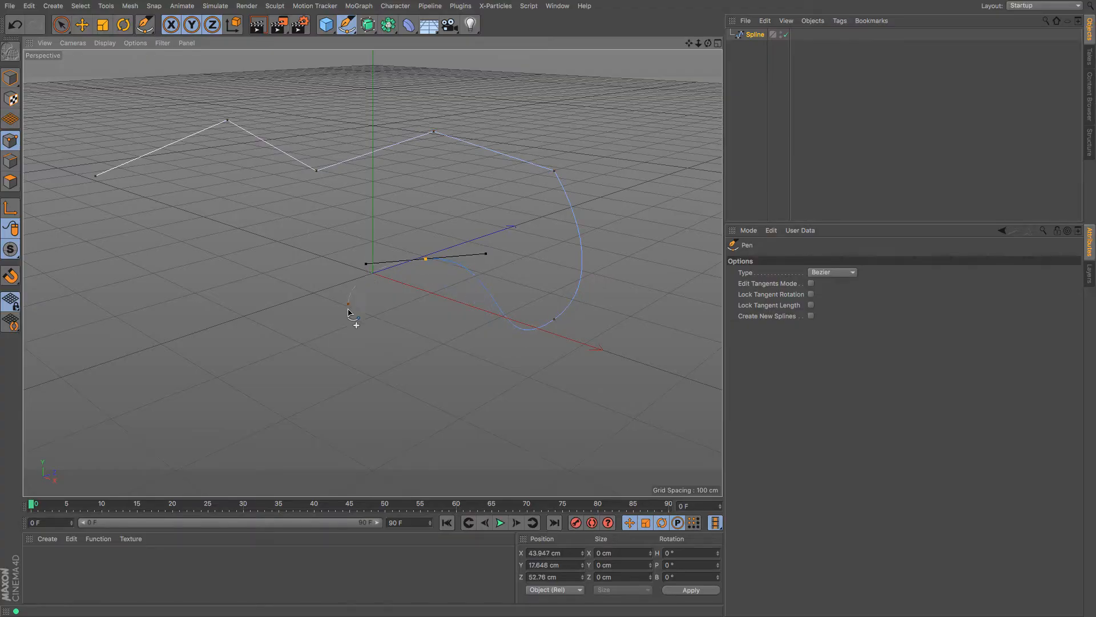
pyautogui.moveTo(350, 336); pyautogui.dragTo(242, 338)
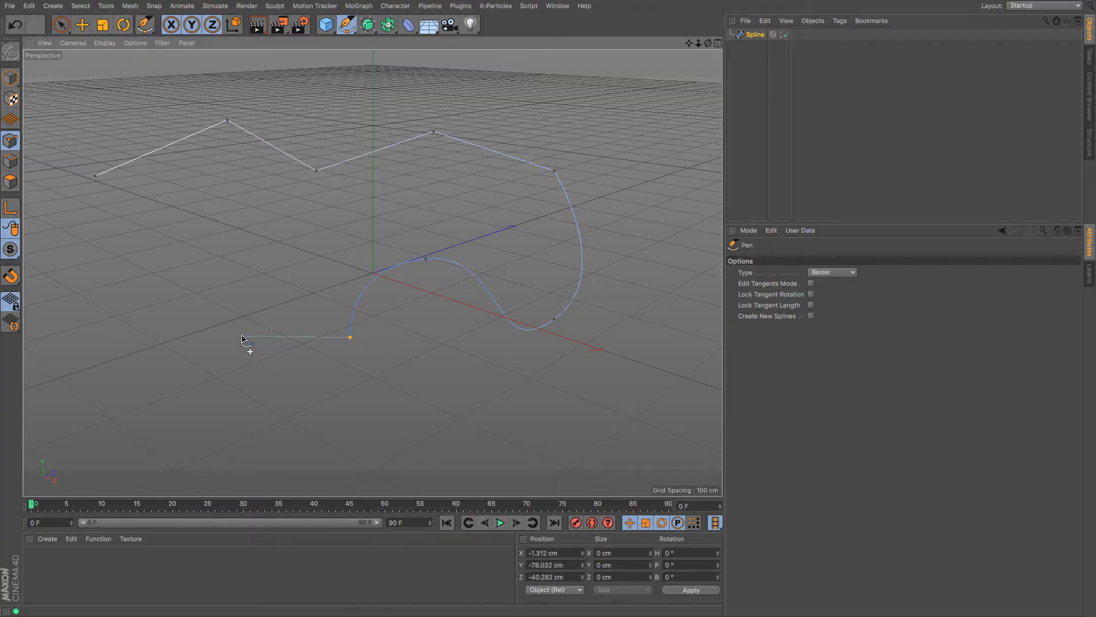
pyautogui.click(242, 337)
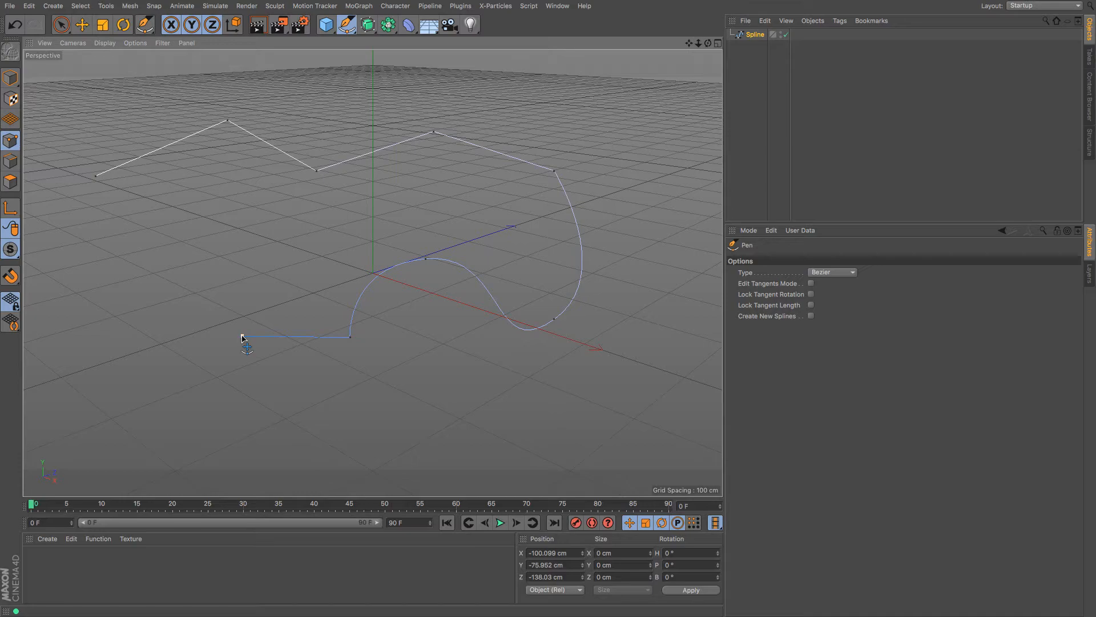
pyautogui.click(262, 246)
pyautogui.click(327, 231)
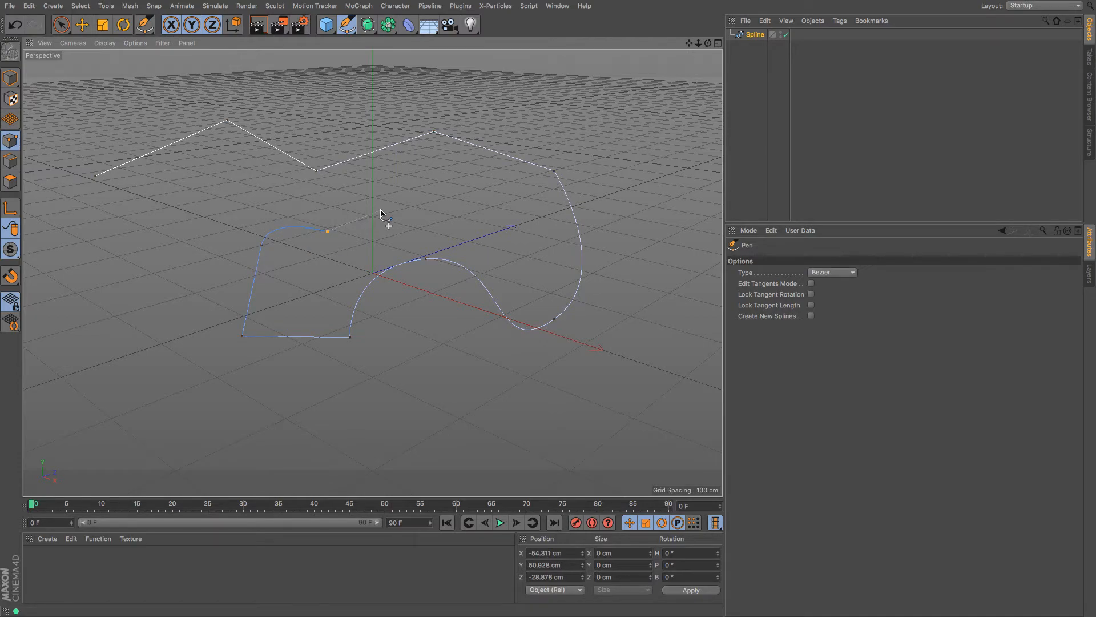
pyautogui.press('Escape')
pyautogui.moveTo(708, 44)
pyautogui.mouseDown()
pyautogui.moveTo(577, 68)
pyautogui.moveTo(509, 105)
pyautogui.moveTo(588, 94)
pyautogui.moveTo(662, 103)
pyautogui.moveTo(700, 86)
pyautogui.moveTo(710, 48)
pyautogui.mouseUp()
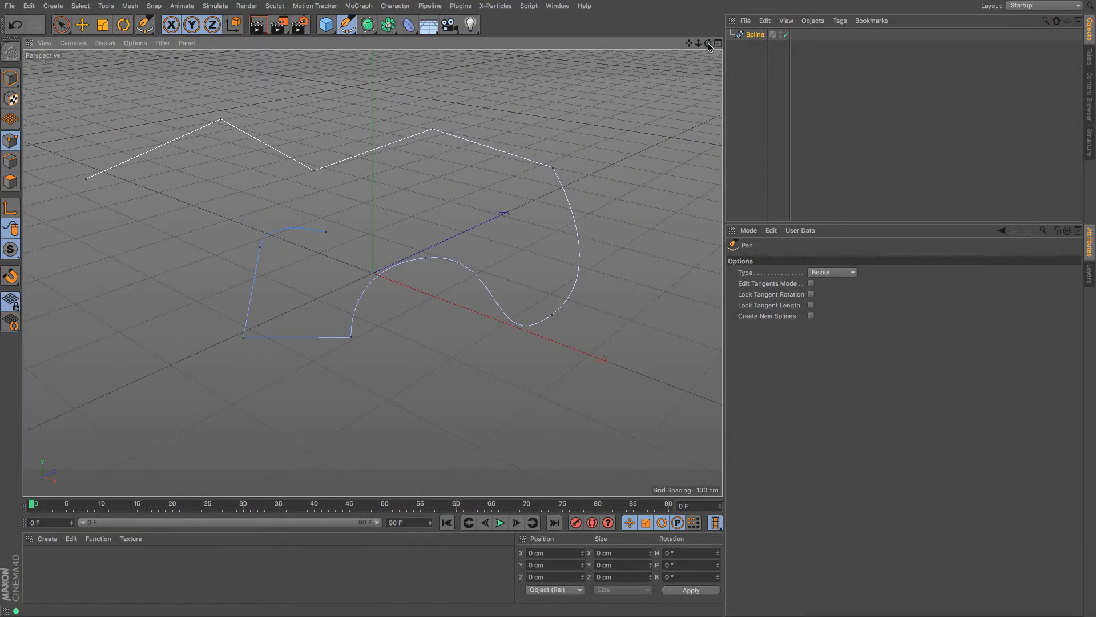
pyautogui.moveTo(708, 43); pyautogui.dragTo(700, 81)
pyautogui.keyDown('alt'); pyautogui.moveTo(320, 292); pyautogui.dragTo(290, 287); pyautogui.keyUp('alt')
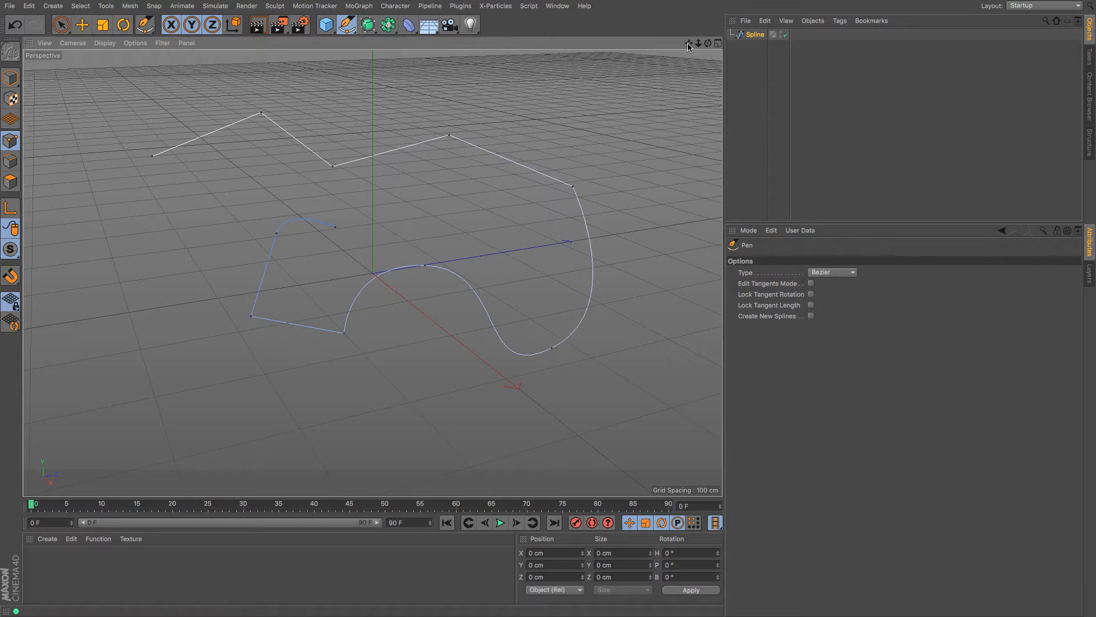
pyautogui.moveTo(689, 43); pyautogui.dragTo(736, 46)
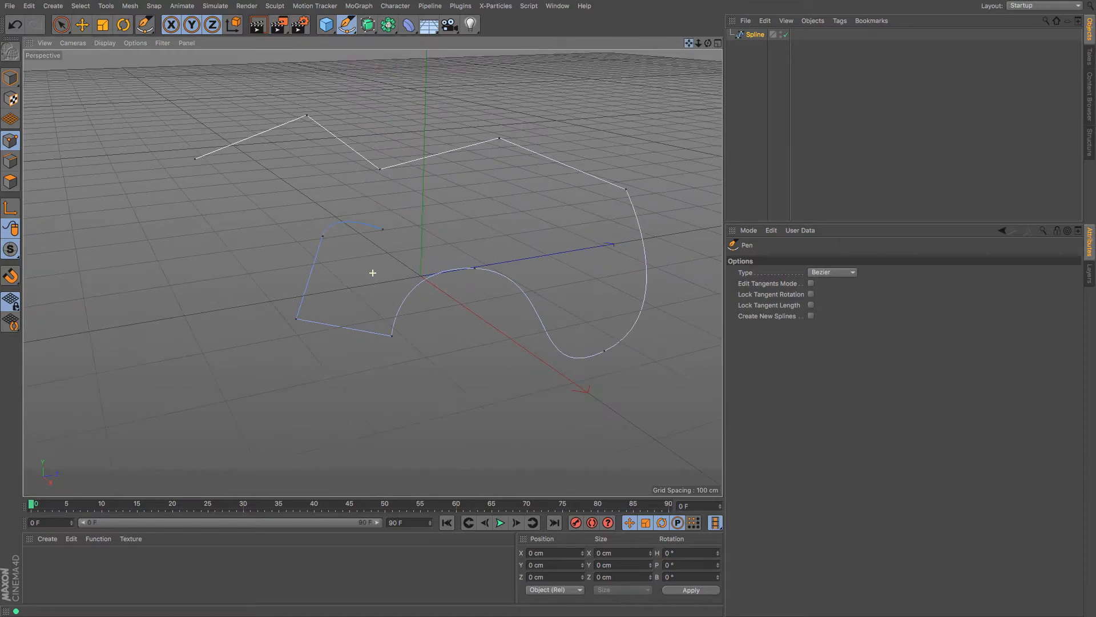
# Move two of the zigzag's points to new positions
pyautogui.click(81, 25)
pyautogui.click(351, 182)
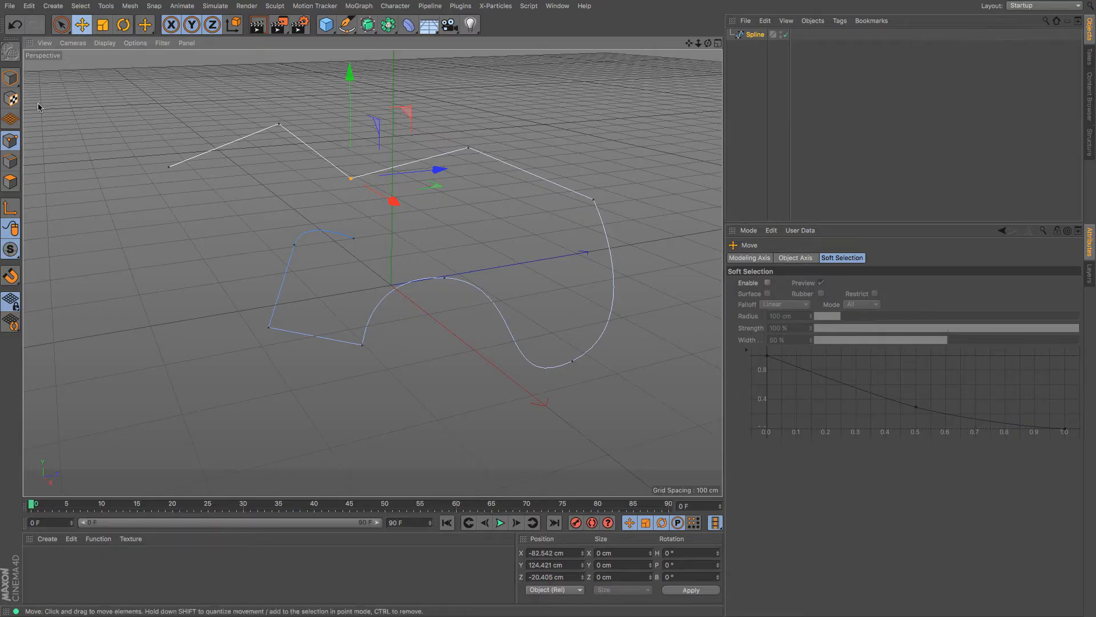
pyautogui.moveTo(393, 230)
pyautogui.mouseDown()
pyautogui.moveTo(412, 256)
pyautogui.moveTo(404, 249)
pyautogui.mouseUp()
pyautogui.click(464, 151)
pyautogui.moveTo(486, 204); pyautogui.dragTo(499, 199)
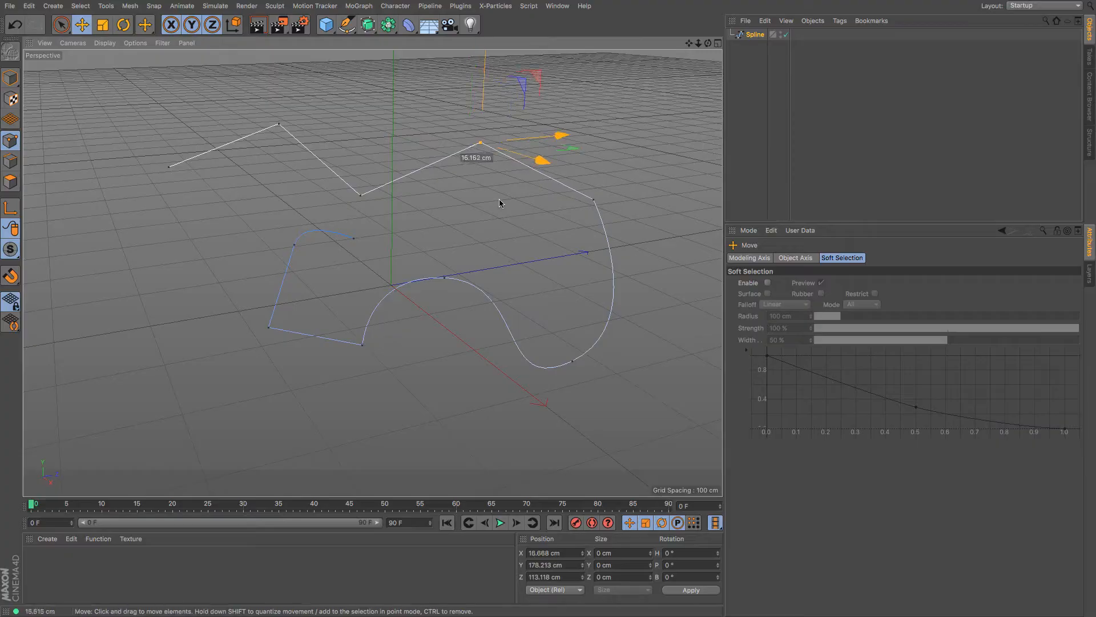
# Scale and rotate two selected points, then show the Spline's object properties
pyautogui.keyDown('shift'); pyautogui.click(594, 201); pyautogui.keyUp('shift')
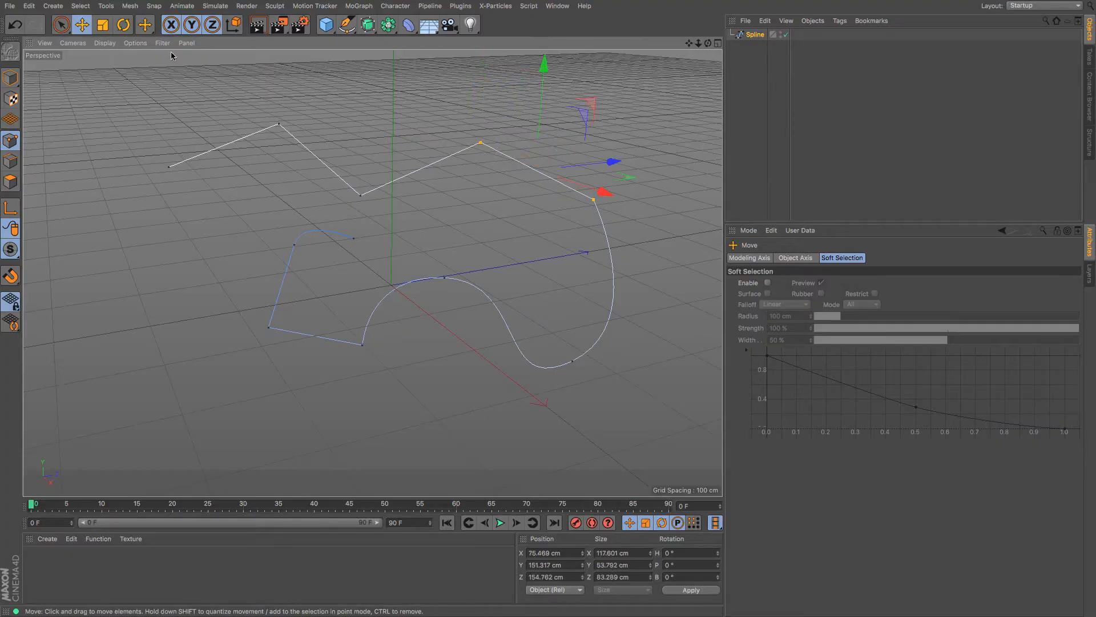
pyautogui.click(103, 24)
pyautogui.moveTo(141, 183); pyautogui.dragTo(293, 202)
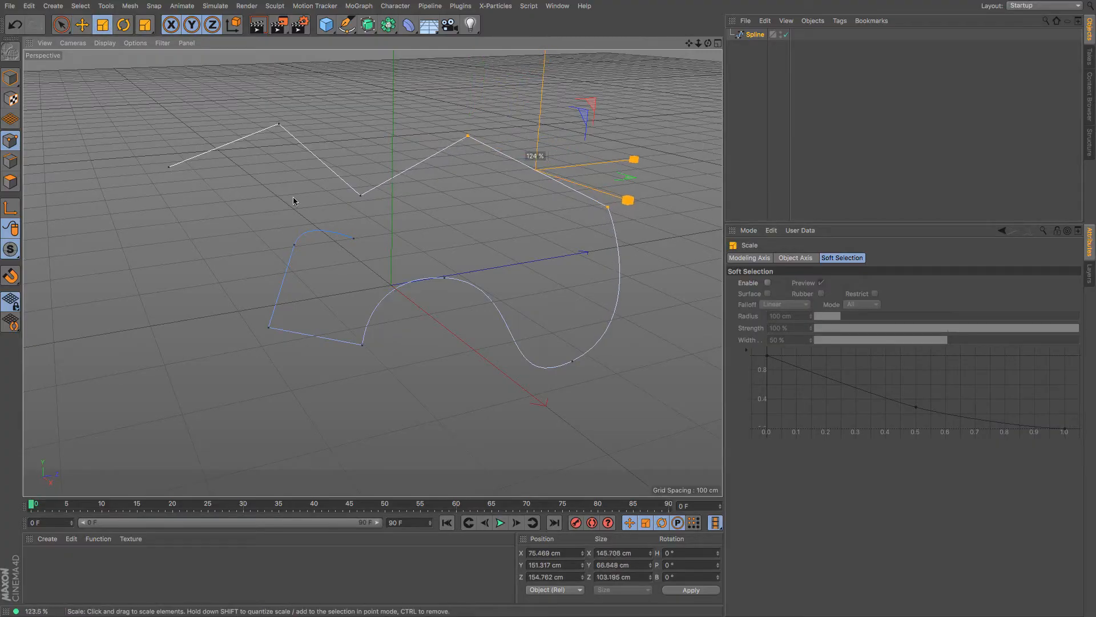
pyautogui.click(124, 24)
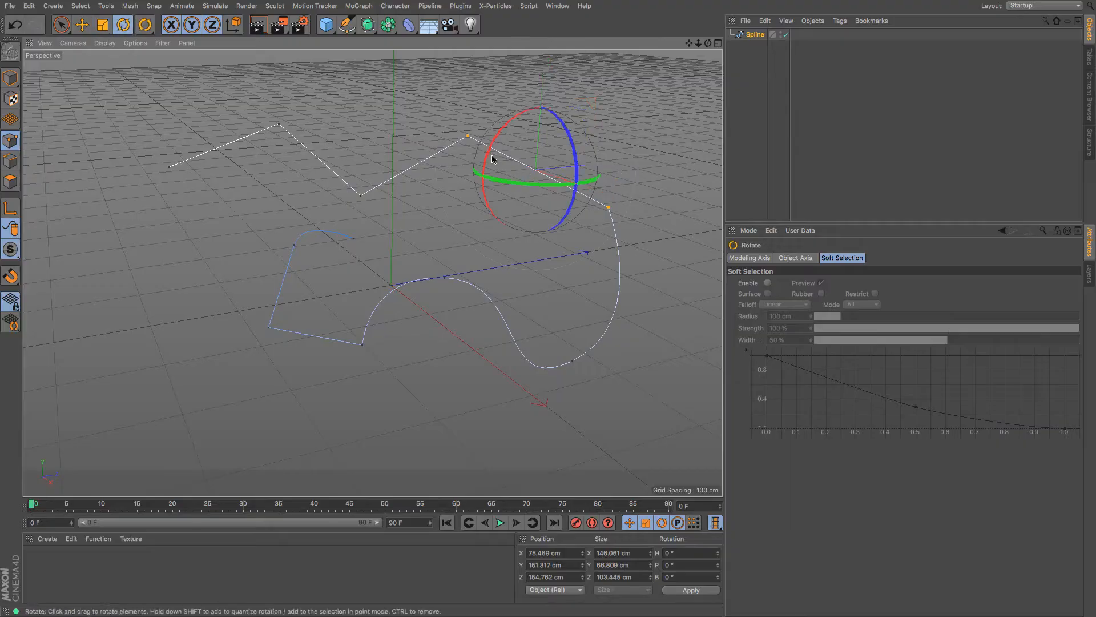
pyautogui.moveTo(503, 181); pyautogui.dragTo(574, 185)
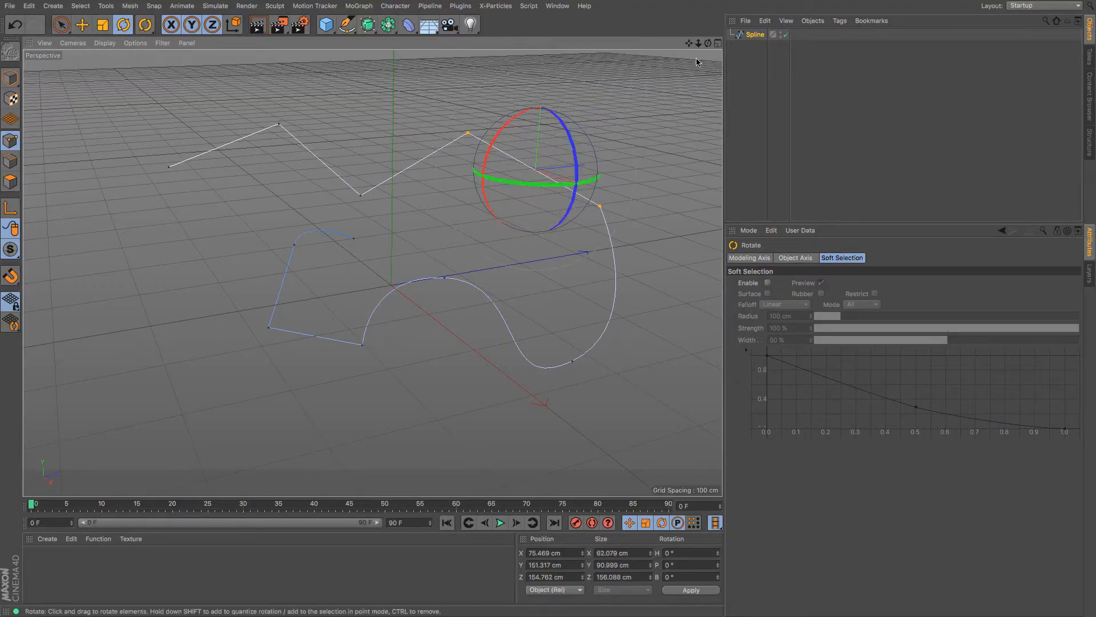
pyautogui.moveTo(708, 46); pyautogui.dragTo(588, 132)
pyautogui.moveTo(411, 240)
pyautogui.mouseDown()
pyautogui.moveTo(428, 234)
pyautogui.moveTo(415, 238)
pyautogui.mouseUp()
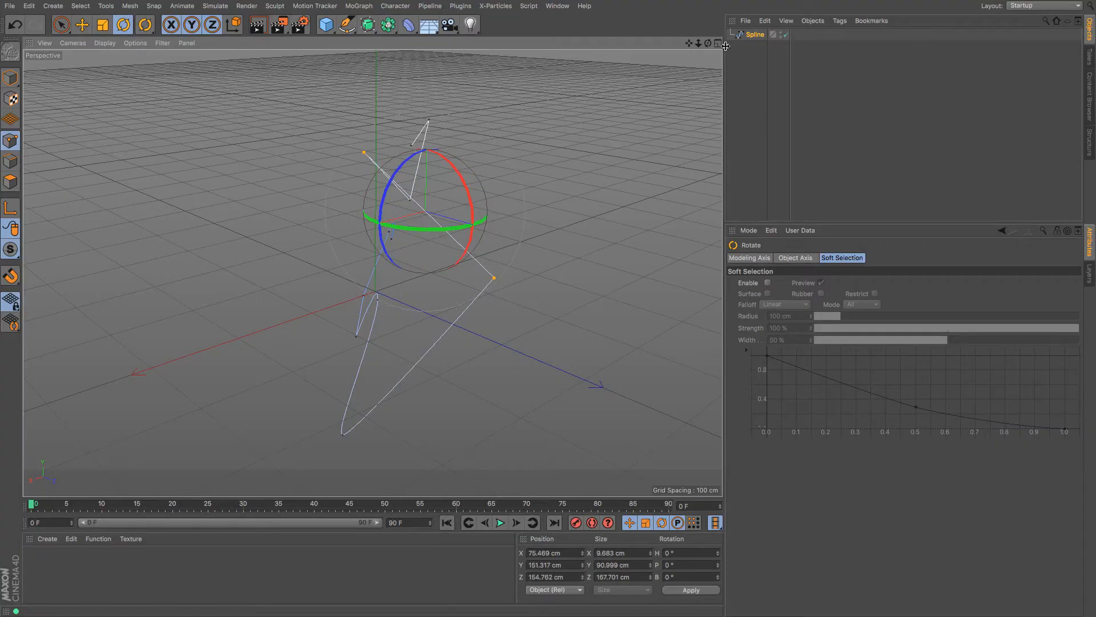
pyautogui.moveTo(708, 43); pyautogui.dragTo(557, 15)
pyautogui.click(755, 36)
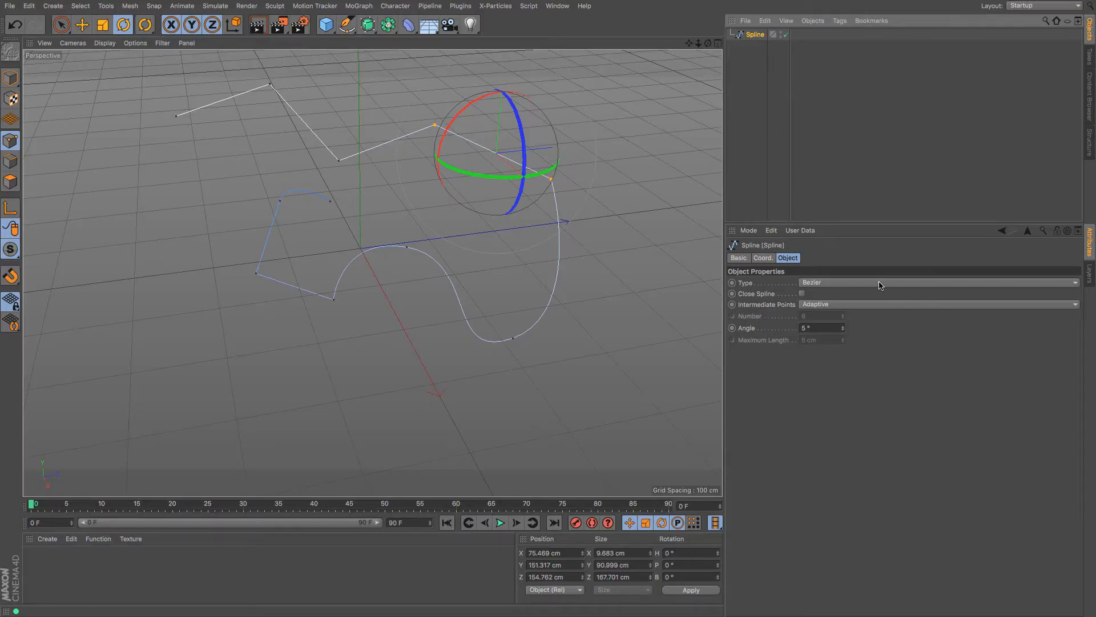
# Close the spline and try None and Natural intermediate points
pyautogui.click(802, 294)
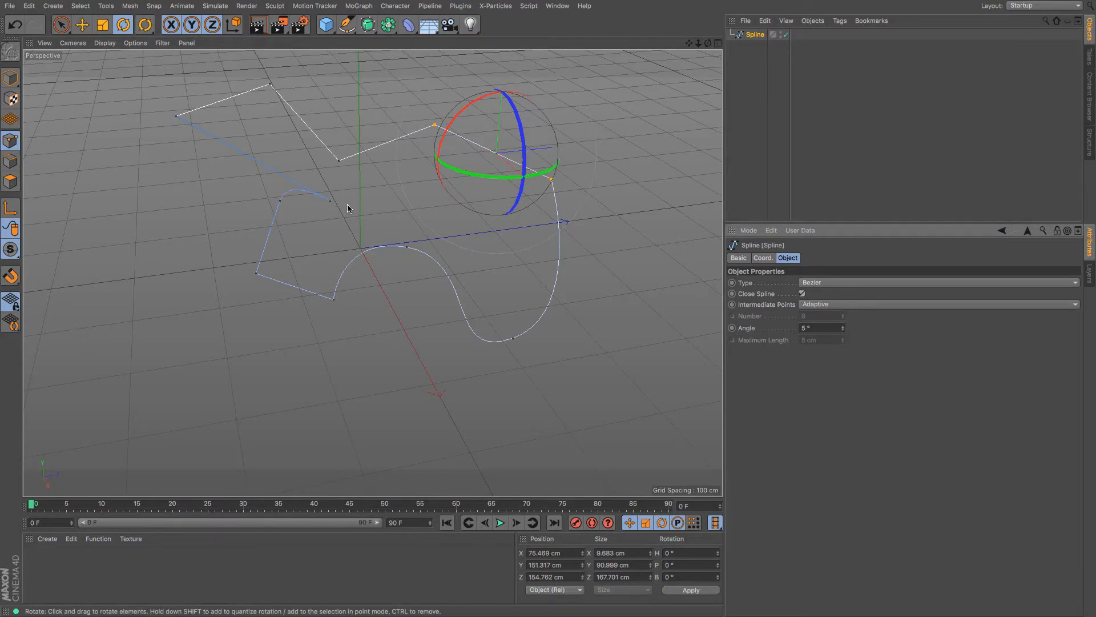
pyautogui.click(887, 304)
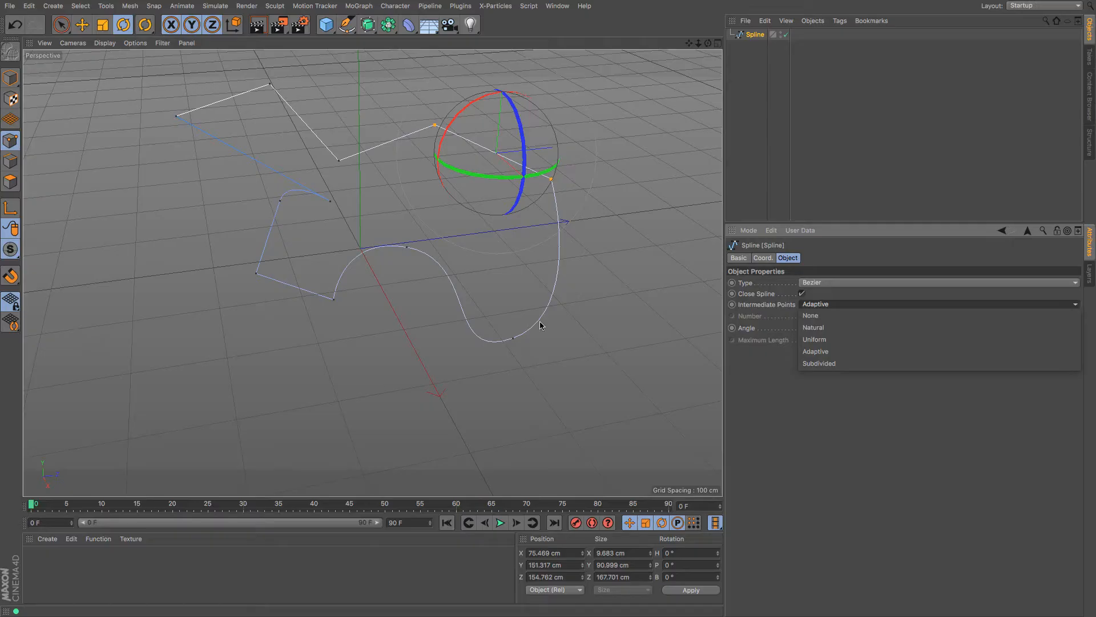
pyautogui.click(822, 317)
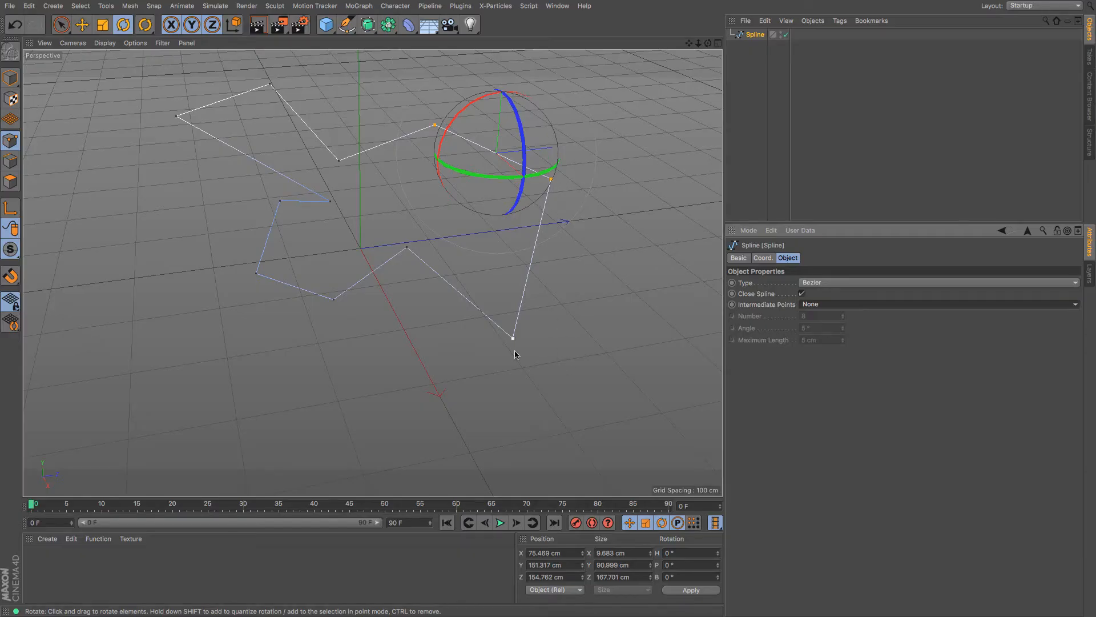
pyautogui.click(883, 308)
pyautogui.click(869, 327)
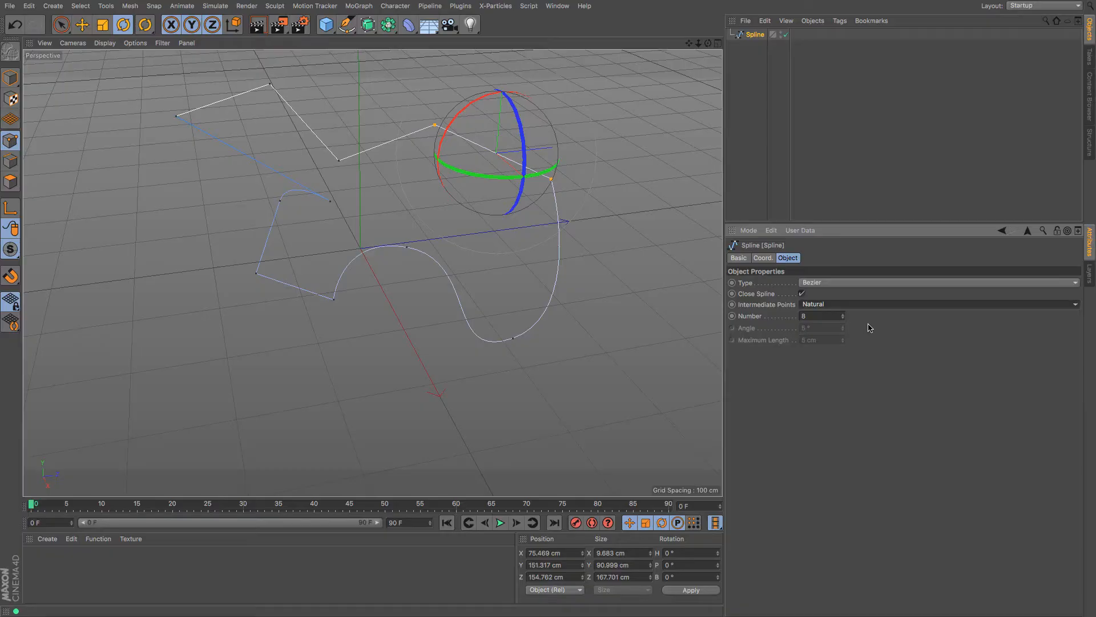
# Cycle through intermediate point modes, settling on Uniform and testing counts of 9 and 3
pyautogui.press('Down')
pyautogui.press('Down')
pyautogui.press('Down')
pyautogui.press('Up')
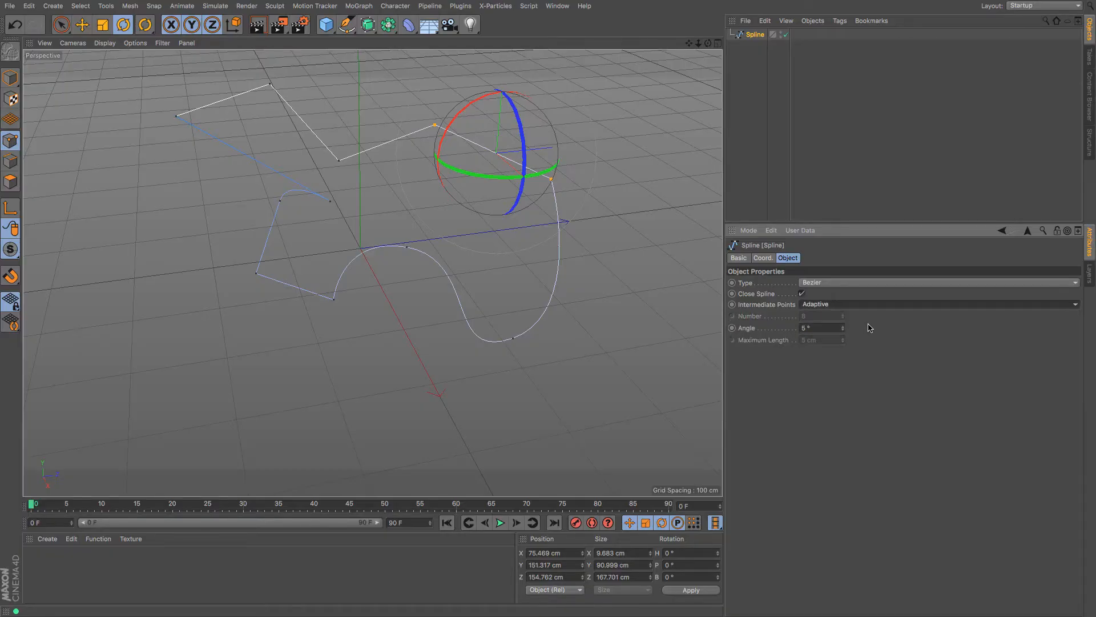
pyautogui.press('Up')
pyautogui.press('Down')
pyautogui.press('Down')
pyautogui.press('Up')
pyautogui.press('Up')
pyautogui.press('Down')
pyautogui.press('Down')
pyautogui.press('Up')
pyautogui.press('Up')
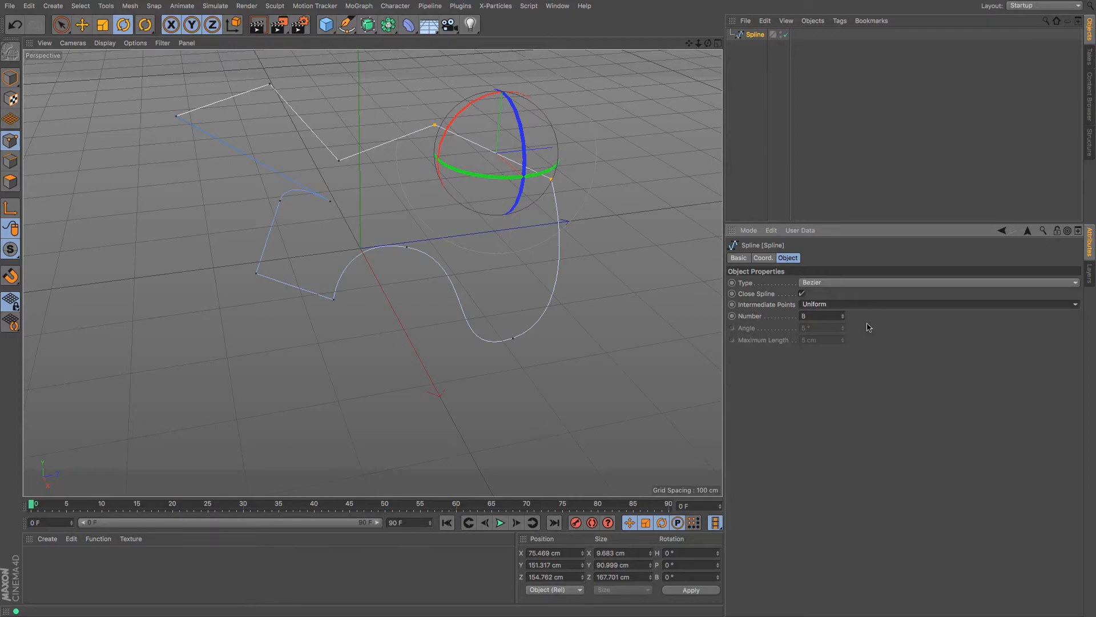
pyautogui.click(843, 314)
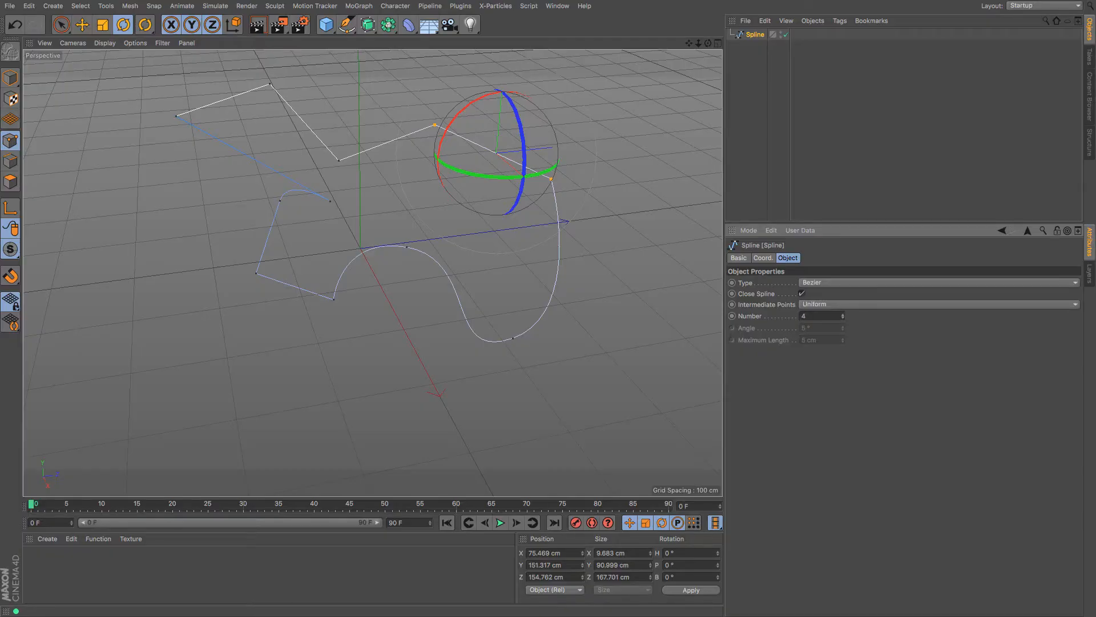
pyautogui.click(842, 318)
# Raise the Uniform point count to 21, then switch to Adaptive with a 4° angle
pyautogui.click(866, 306)
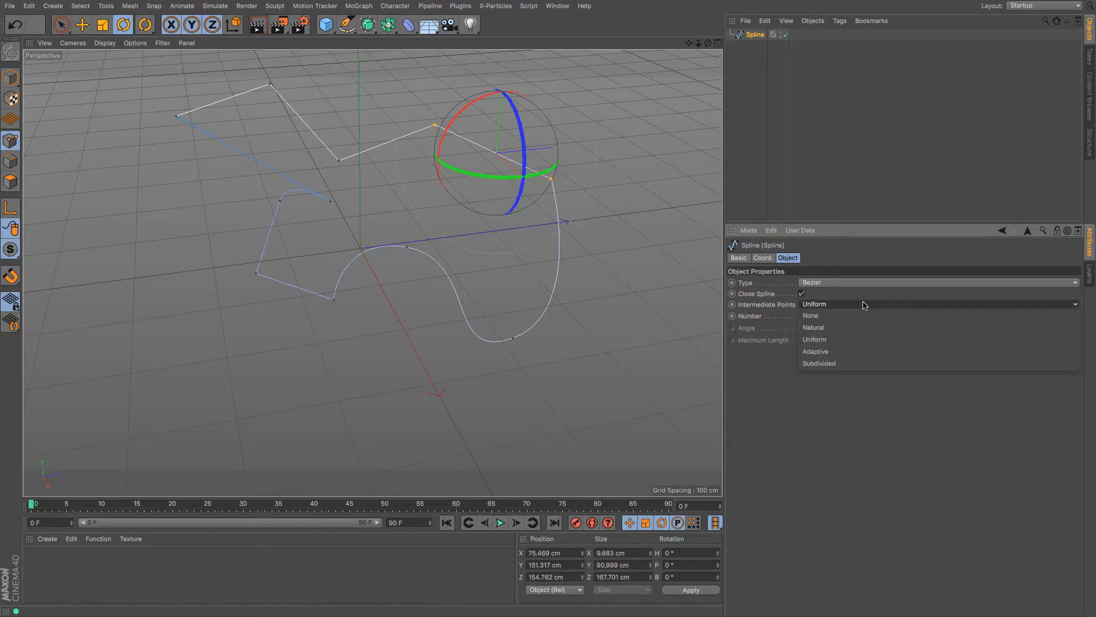
pyautogui.click(847, 339)
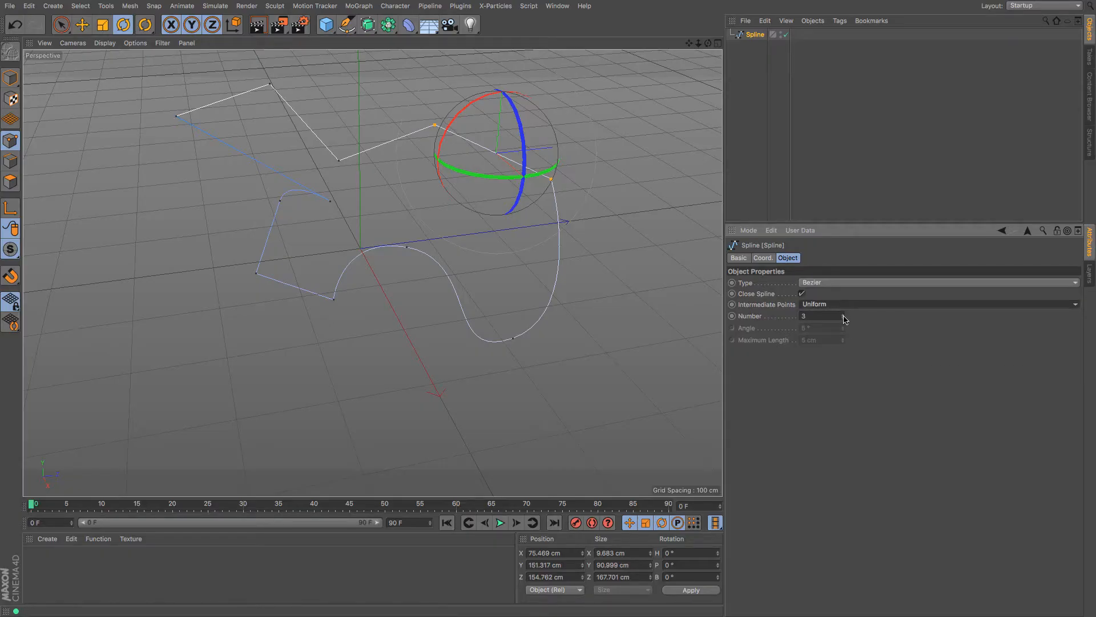
pyautogui.moveTo(843, 318)
pyautogui.mouseDown()
pyautogui.moveTo(843, 304)
pyautogui.moveTo(843, 319)
pyautogui.mouseUp()
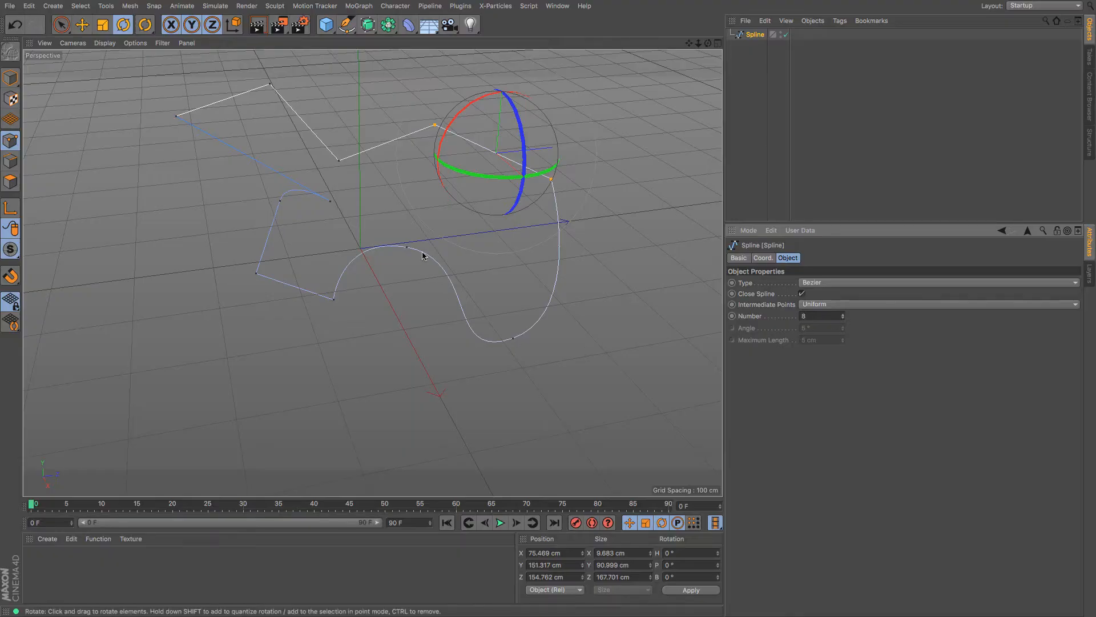
pyautogui.click(840, 351)
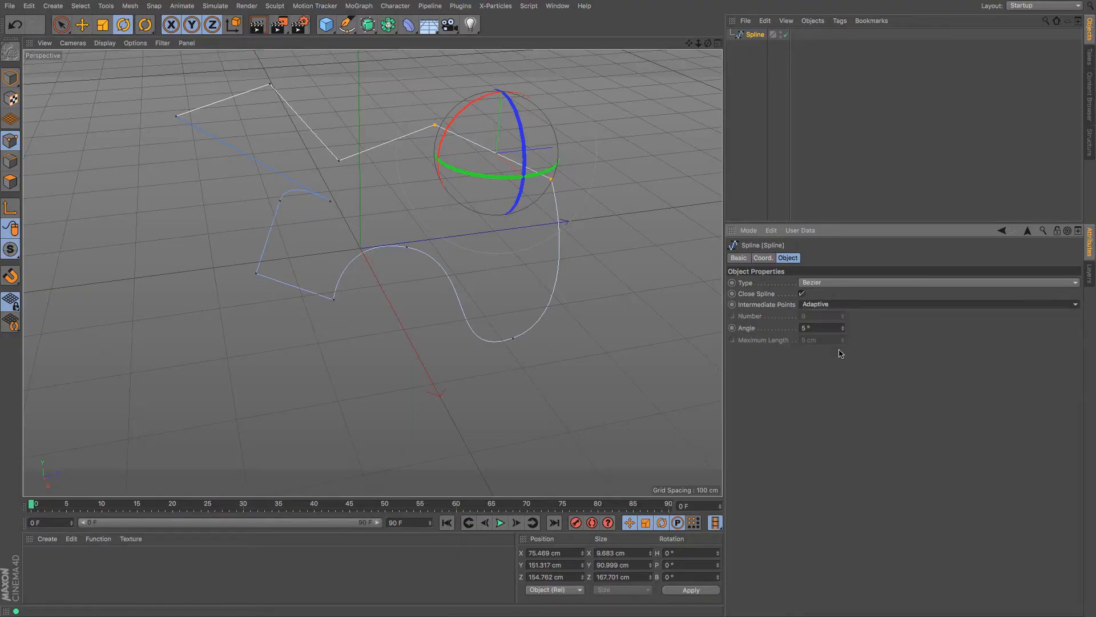
pyautogui.click(842, 330)
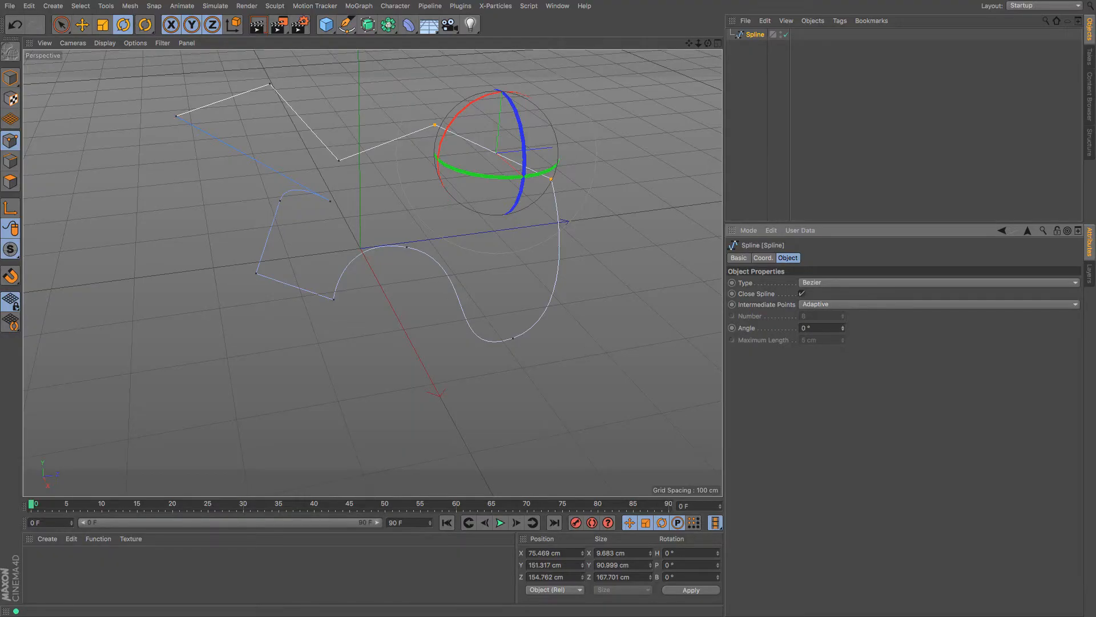
# Set intermediate points to Subdivided with Angle 37° and Maximum Length 36.01 cm
pyautogui.click(850, 304)
pyautogui.click(832, 366)
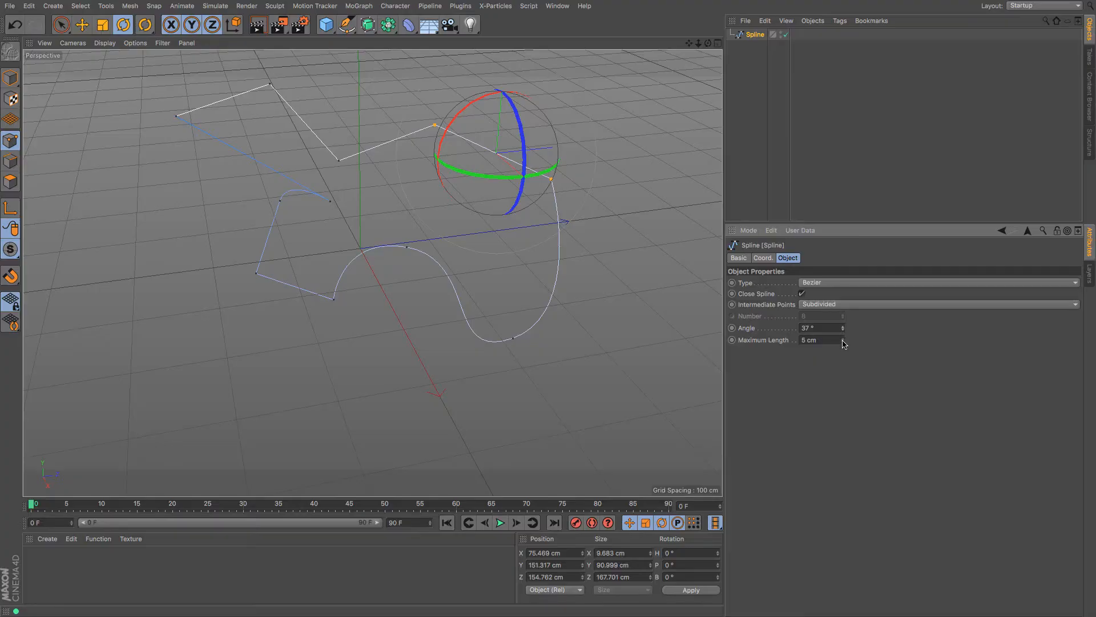
pyautogui.moveTo(843, 342); pyautogui.dragTo(843, 377)
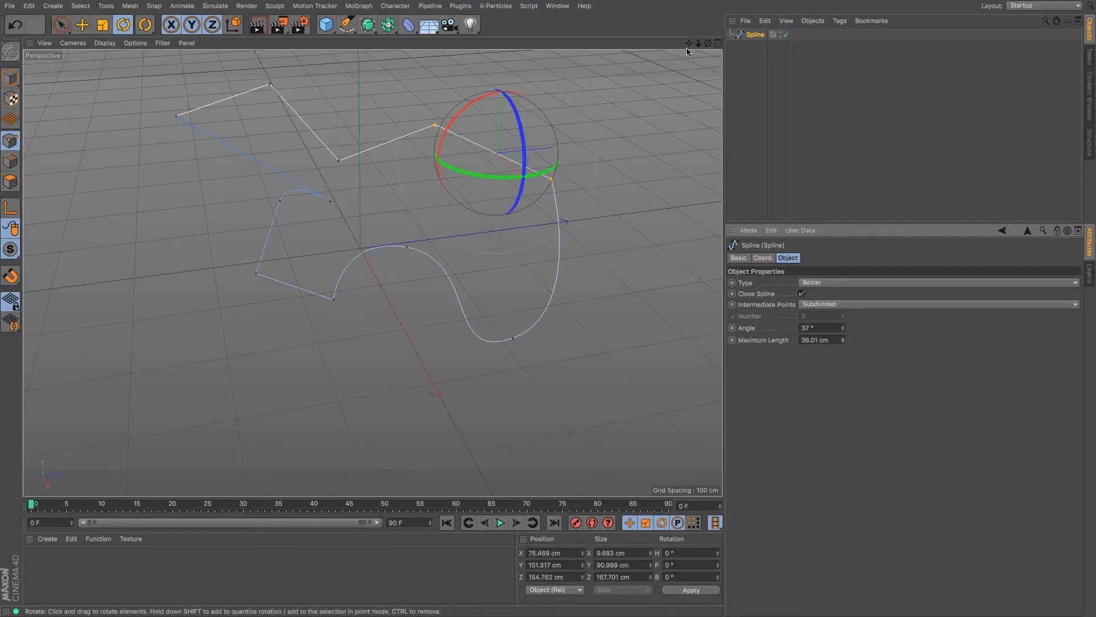
pyautogui.moveTo(688, 46); pyautogui.dragTo(697, 95)
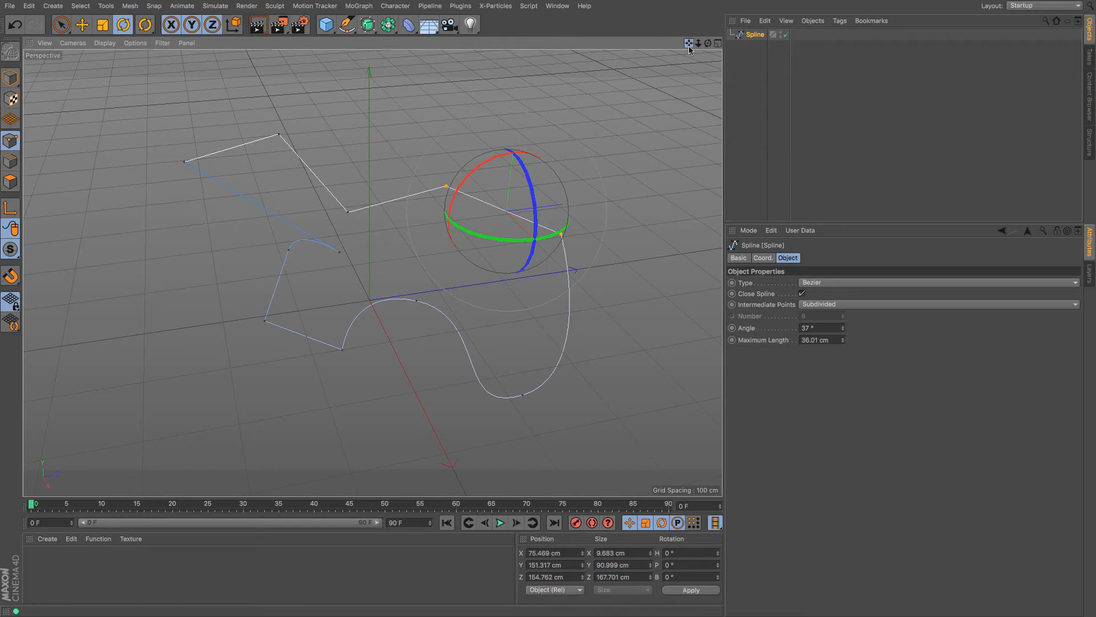
# Switch the spline type to Linear, then Cubic, with Uniform intermediate points set to 0
pyautogui.click(850, 283)
pyautogui.click(843, 293)
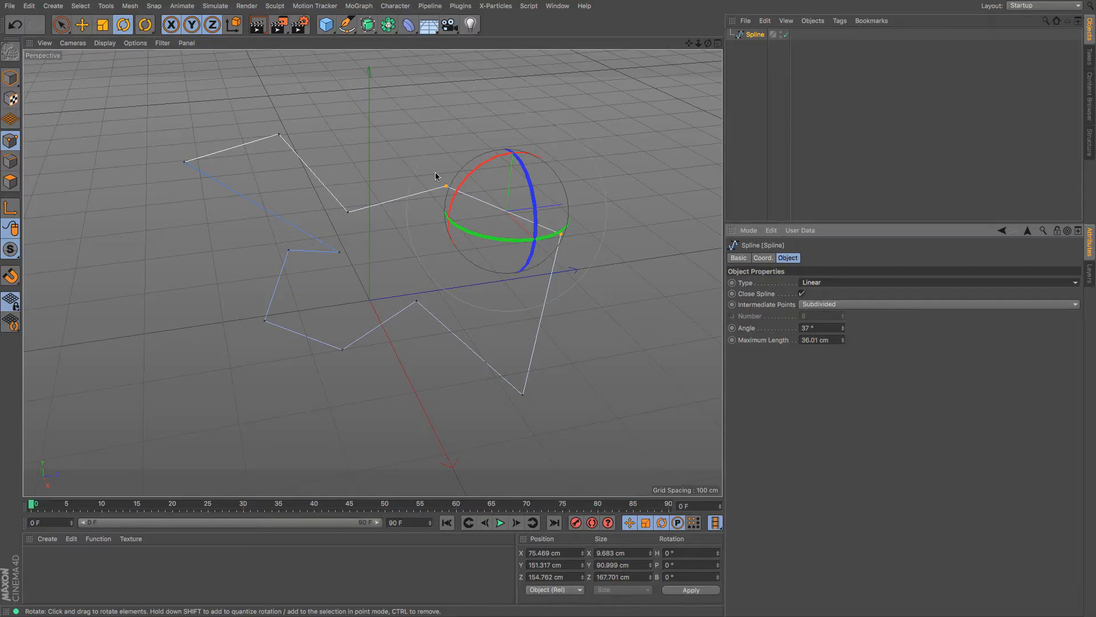
pyautogui.click(810, 283)
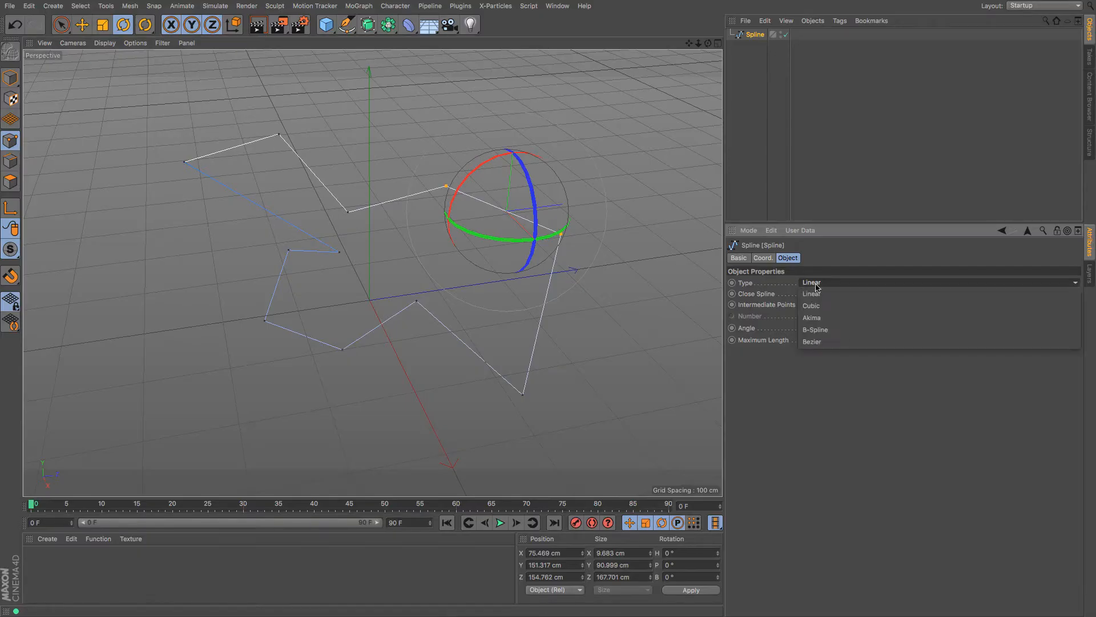
pyautogui.click(843, 306)
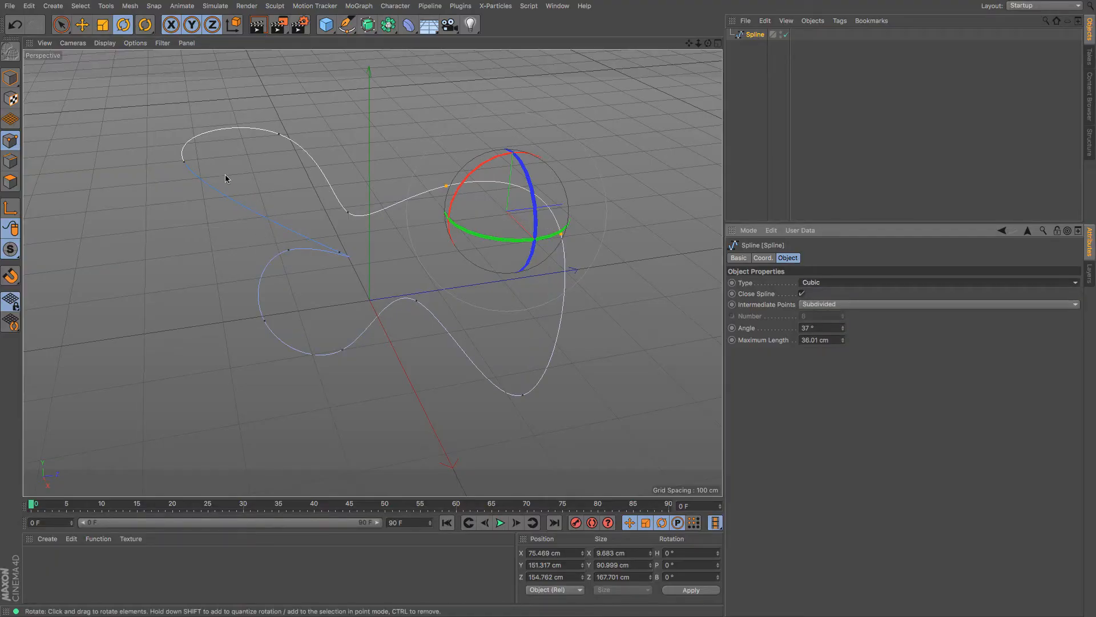
pyautogui.click(844, 305)
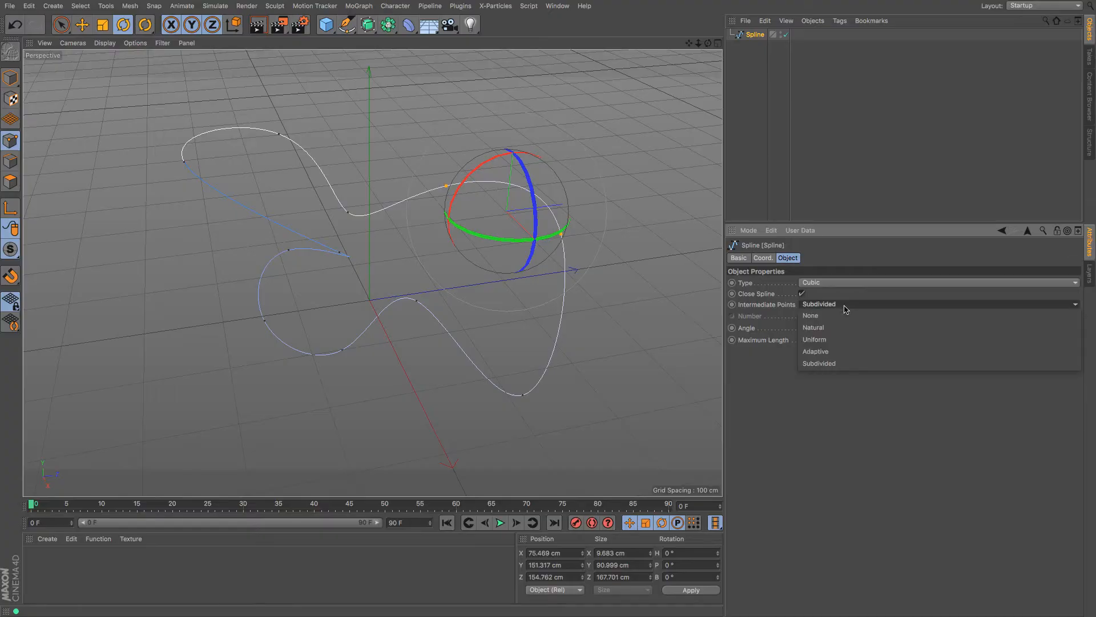
pyautogui.click(839, 340)
pyautogui.moveTo(843, 318); pyautogui.dragTo(843, 332)
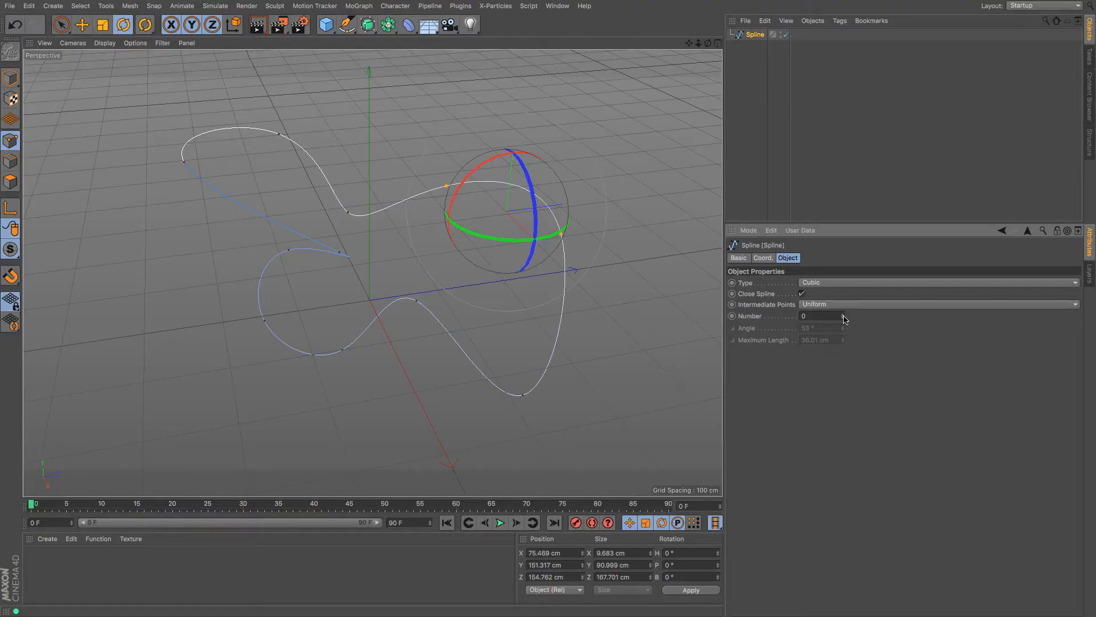
# Change the spline type to Akima and then to B-Spline
pyautogui.click(813, 282)
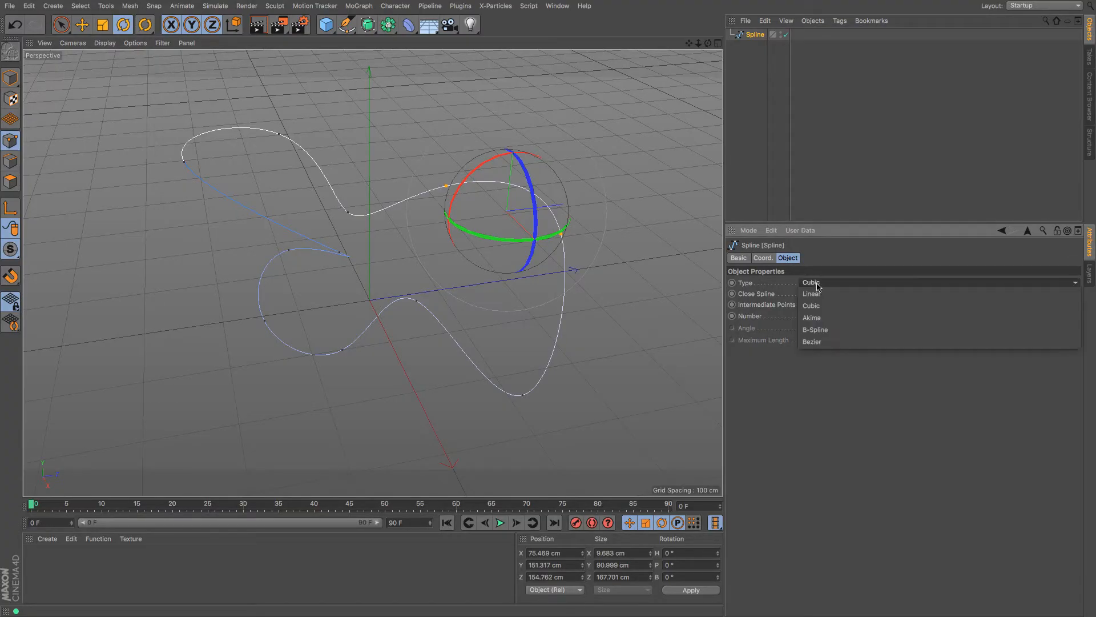
pyautogui.click(837, 320)
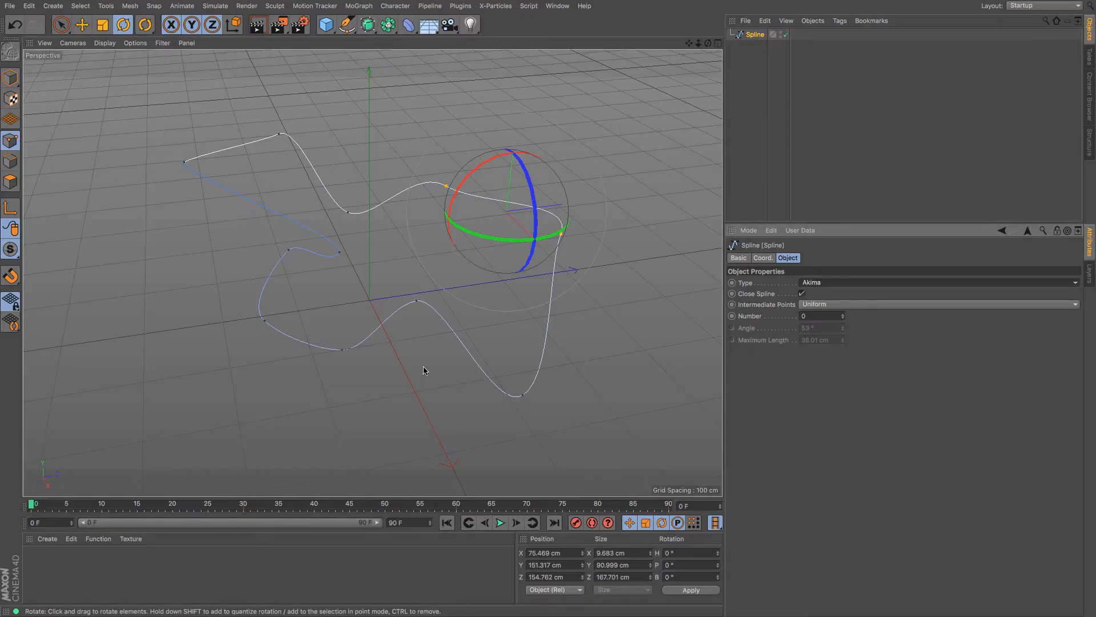
pyautogui.click(862, 283)
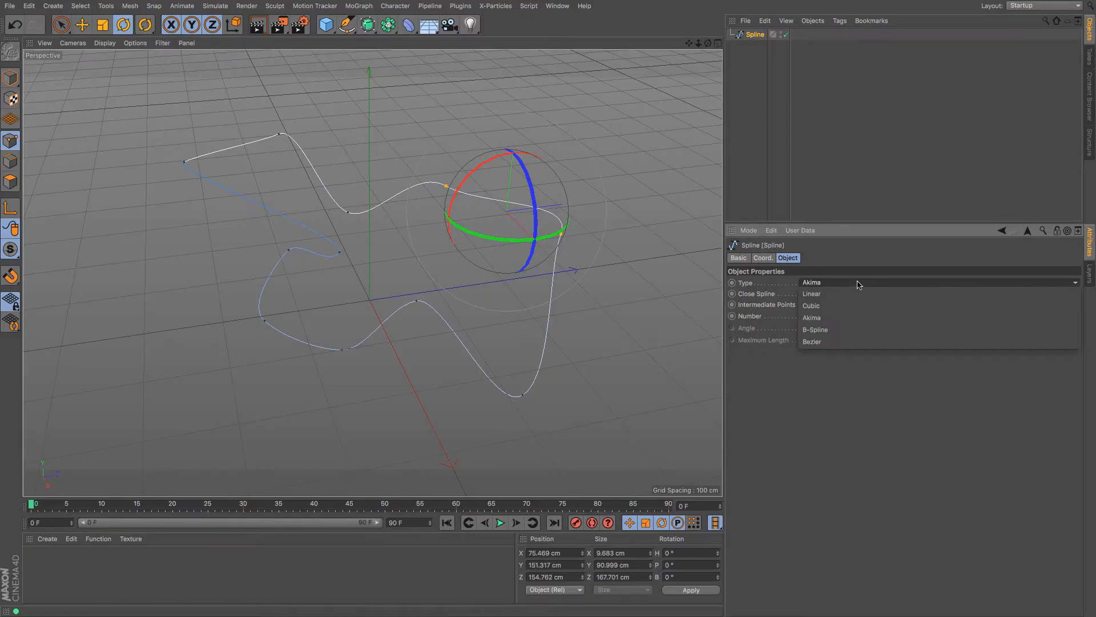
pyautogui.click(854, 332)
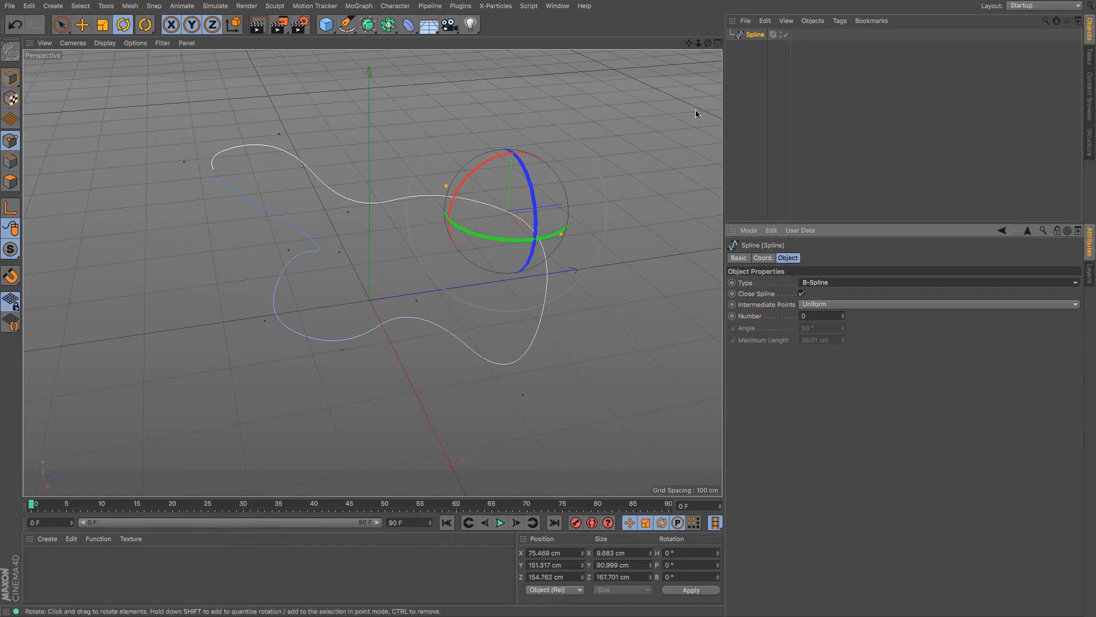
pyautogui.moveTo(708, 43)
pyautogui.mouseDown()
pyautogui.moveTo(772, 33)
pyautogui.moveTo(713, 35)
pyautogui.moveTo(694, 51)
pyautogui.mouseUp()
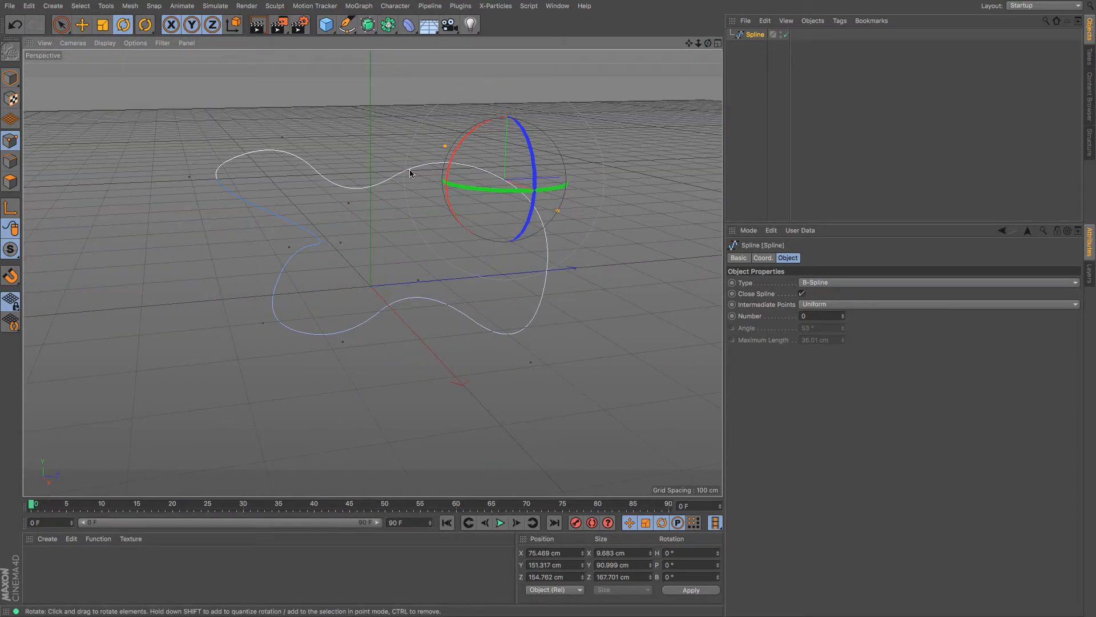
# Move one of the spline's points to reshape the curve
pyautogui.click(446, 147)
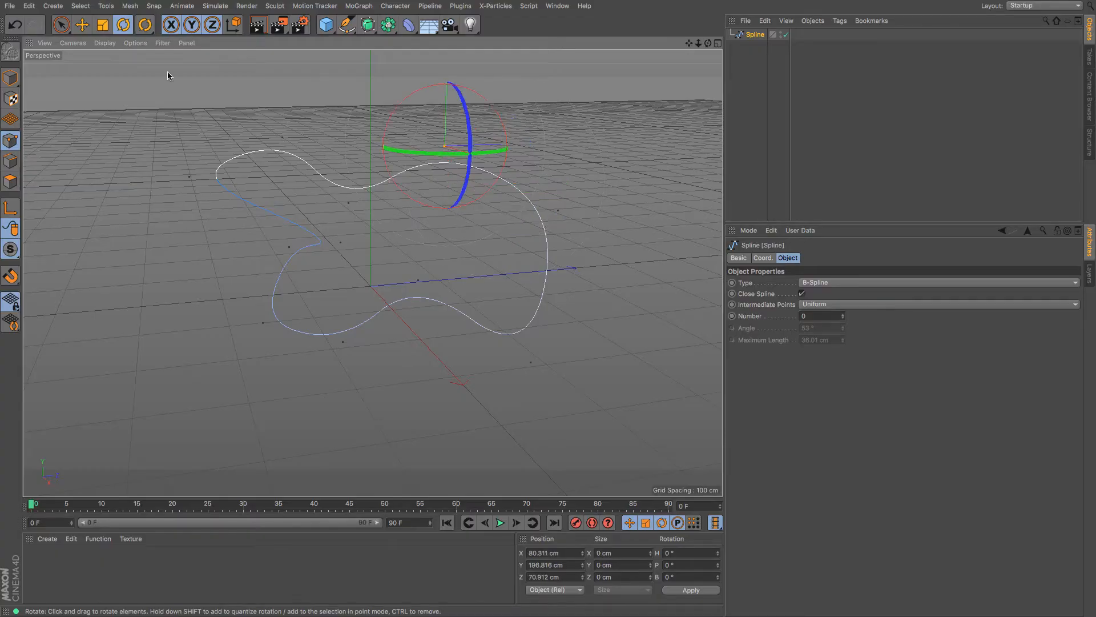
pyautogui.press('e')
pyautogui.moveTo(350, 236); pyautogui.dragTo(420, 169)
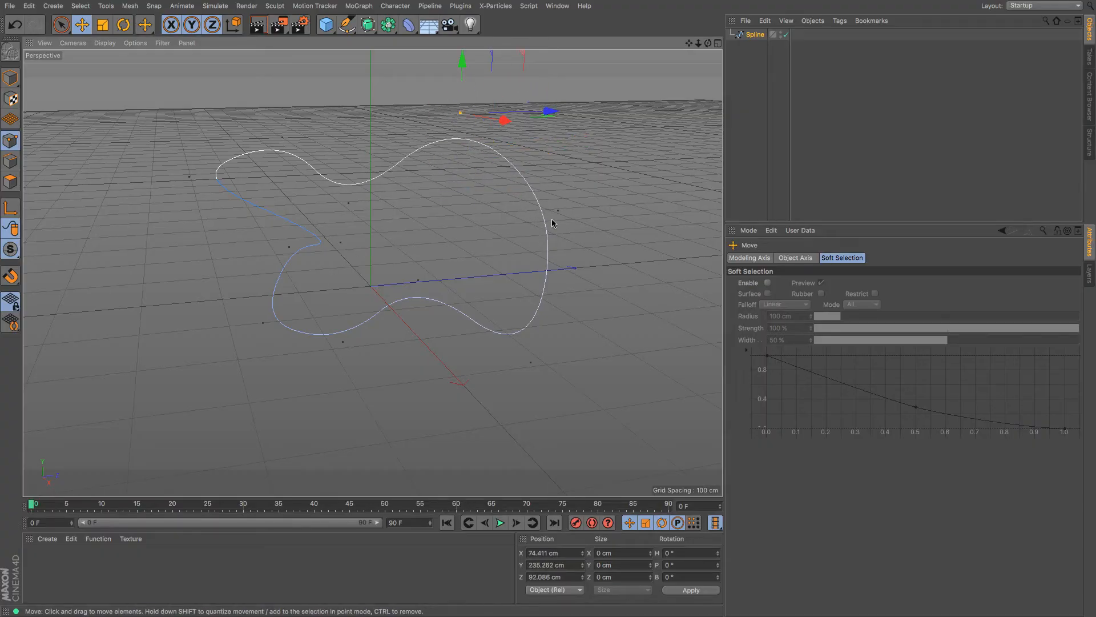
pyautogui.moveTo(711, 48); pyautogui.dragTo(681, 80)
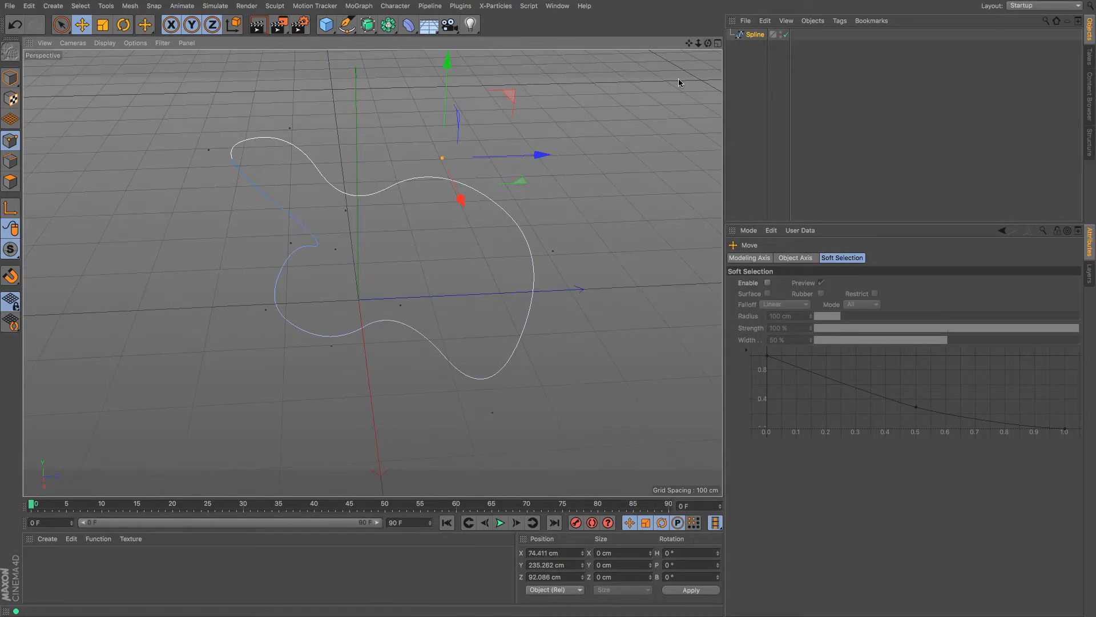
# Delete the spline, sketch a freehand looping stroke with Sketch, then delete that sketch too
pyautogui.click(754, 36)
pyautogui.press('Delete')
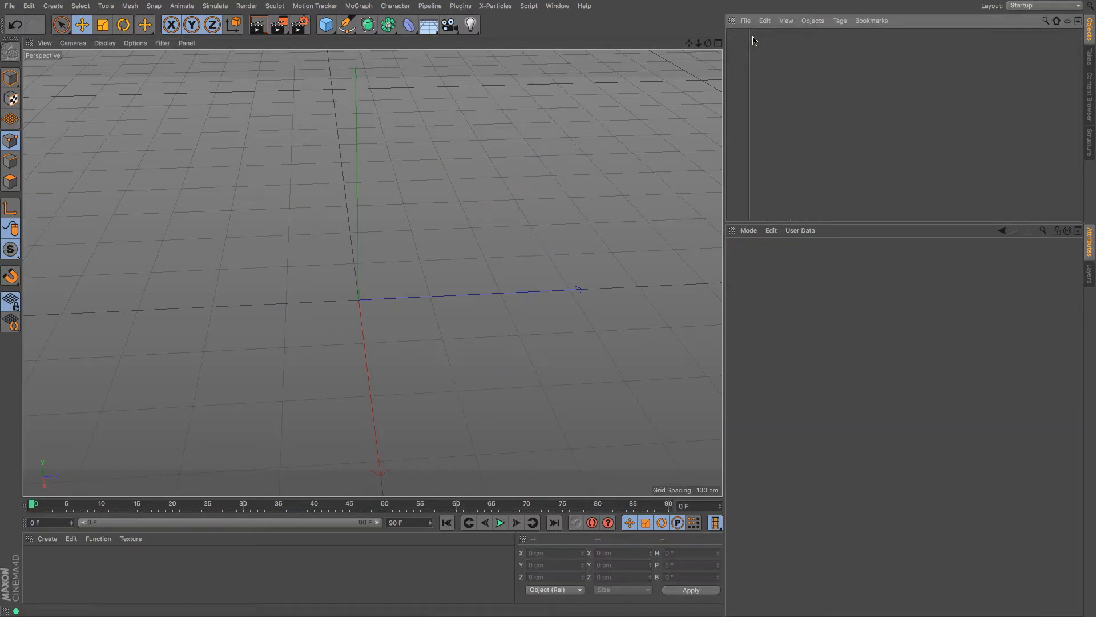
pyautogui.moveTo(347, 26); pyautogui.dragTo(384, 61)
pyautogui.moveTo(122, 227)
pyautogui.mouseDown()
pyautogui.moveTo(127, 206)
pyautogui.moveTo(223, 255)
pyautogui.moveTo(300, 217)
pyautogui.moveTo(246, 140)
pyautogui.moveTo(468, 209)
pyautogui.moveTo(579, 365)
pyautogui.mouseUp()
pyautogui.moveTo(565, 406)
pyautogui.mouseDown()
pyautogui.moveTo(367, 406)
pyautogui.moveTo(154, 371)
pyautogui.mouseUp()
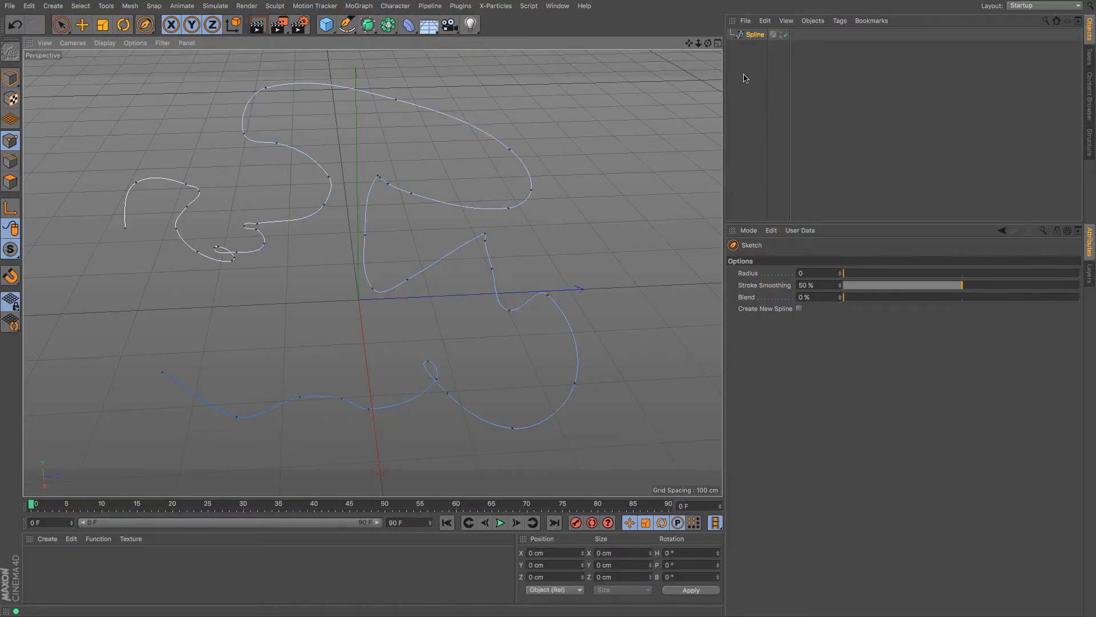
pyautogui.click(753, 36)
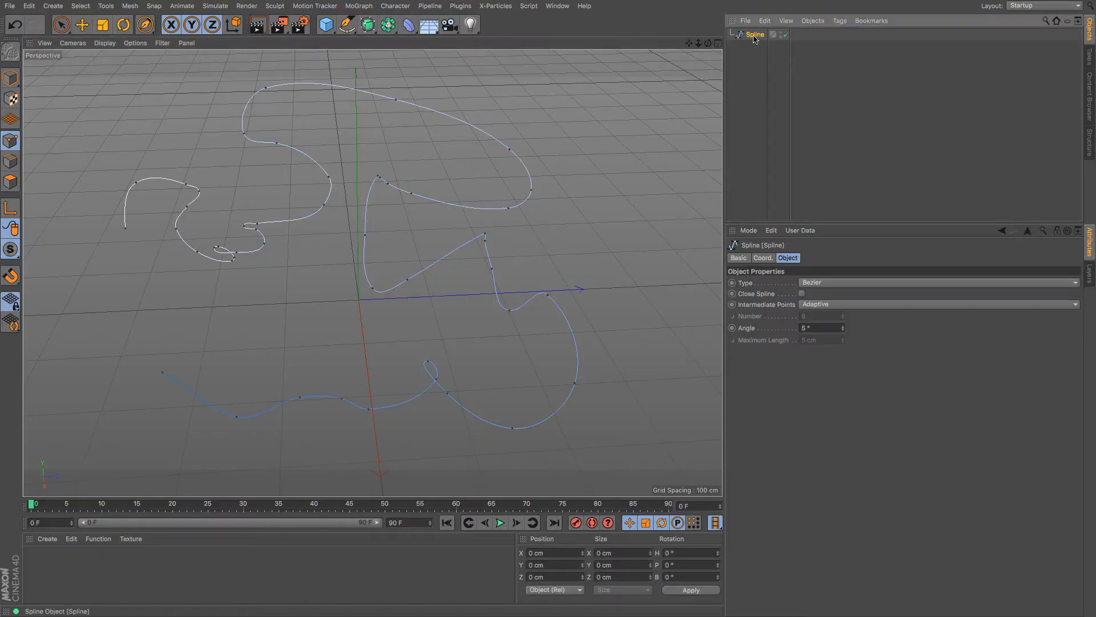
pyautogui.press('Delete')
# Restore the sketched spline and smooth its upper-right and lower-left loops with Spline Smooth
pyautogui.click(347, 24)
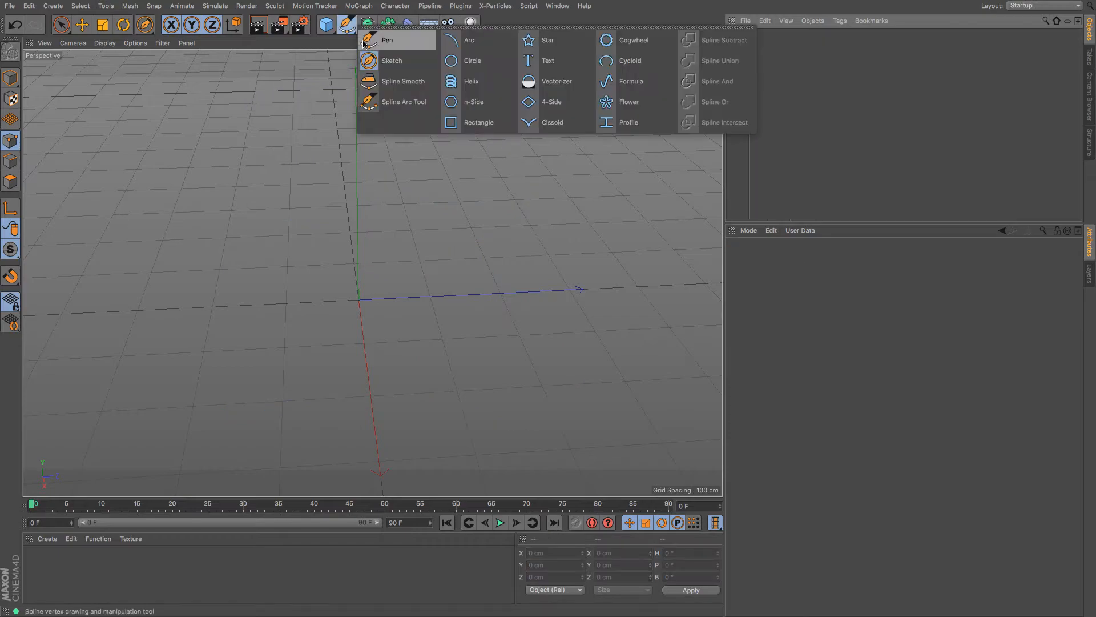
pyautogui.click(402, 82)
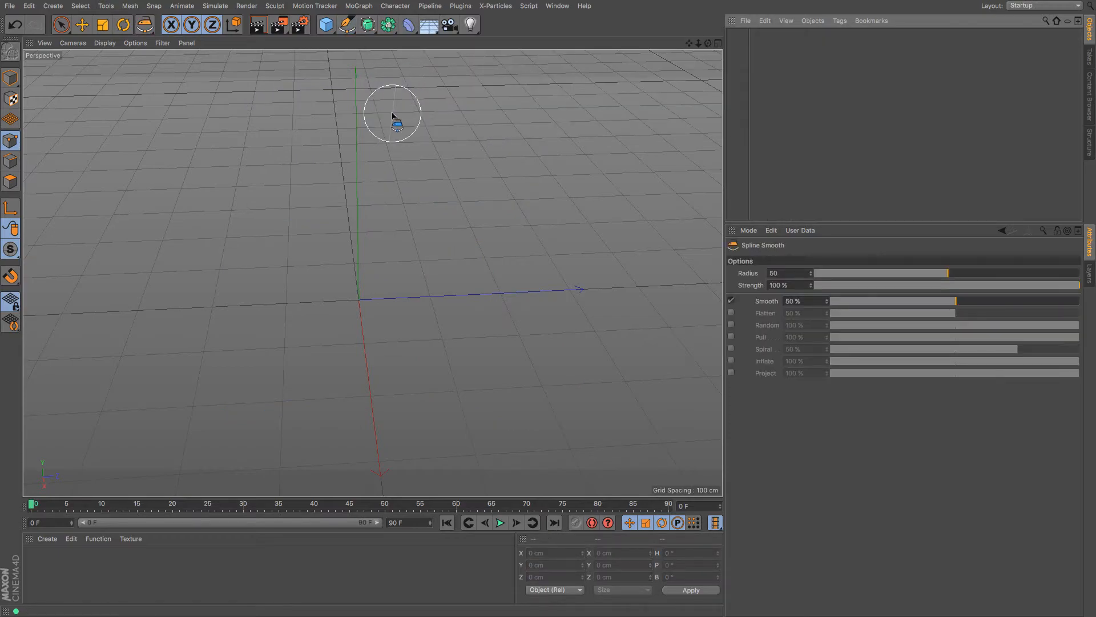
pyautogui.hotkey('ctrl', 'z')
pyautogui.moveTo(393, 116)
pyautogui.mouseDown()
pyautogui.moveTo(527, 167)
pyautogui.moveTo(483, 191)
pyautogui.moveTo(394, 178)
pyautogui.moveTo(379, 187)
pyautogui.moveTo(368, 219)
pyautogui.moveTo(378, 274)
pyautogui.moveTo(460, 242)
pyautogui.moveTo(494, 254)
pyautogui.moveTo(543, 293)
pyautogui.moveTo(571, 400)
pyautogui.mouseUp()
pyautogui.moveTo(203, 274)
pyautogui.mouseDown()
pyautogui.moveTo(249, 234)
pyautogui.moveTo(289, 221)
pyautogui.mouseUp()
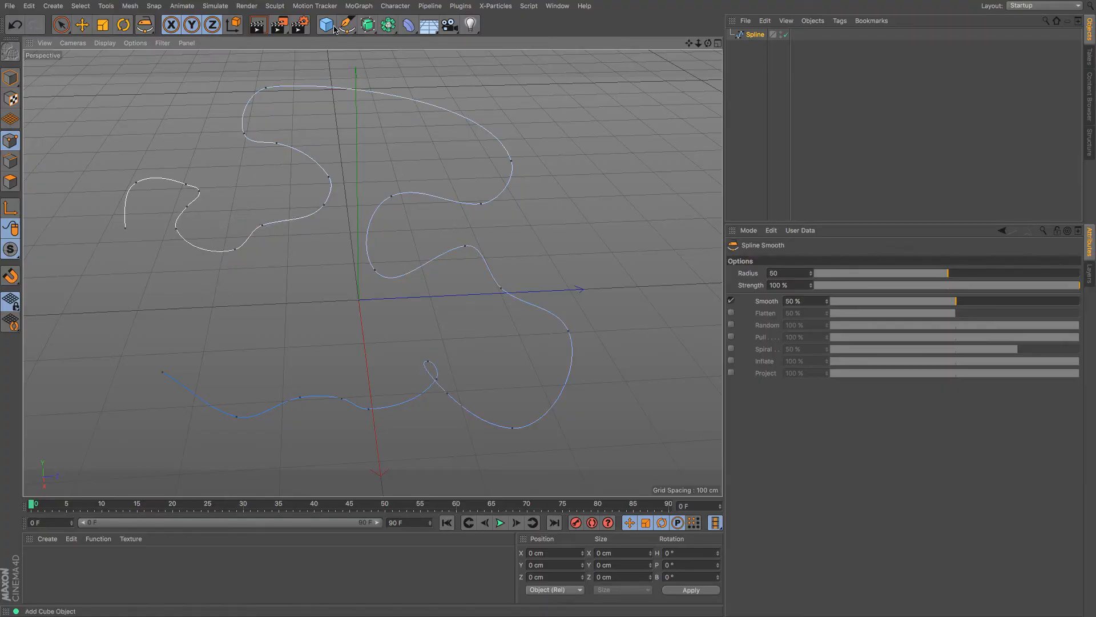
pyautogui.moveTo(352, 29); pyautogui.dragTo(393, 99)
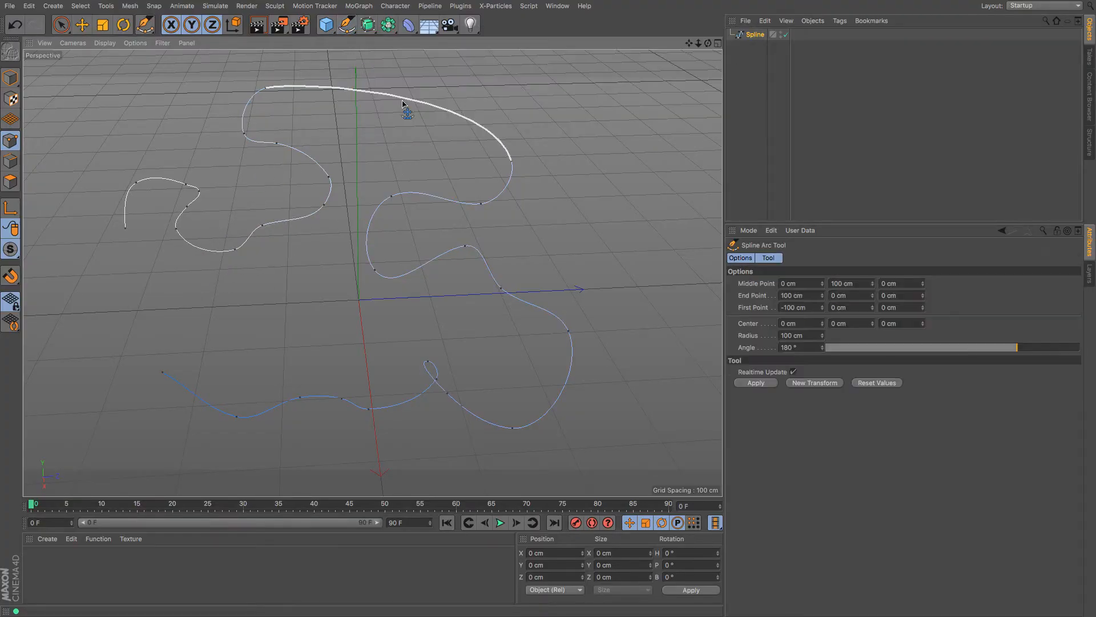
# Bend the spline's top segment up into a tall arc
pyautogui.moveTo(689, 43); pyautogui.dragTo(656, 58)
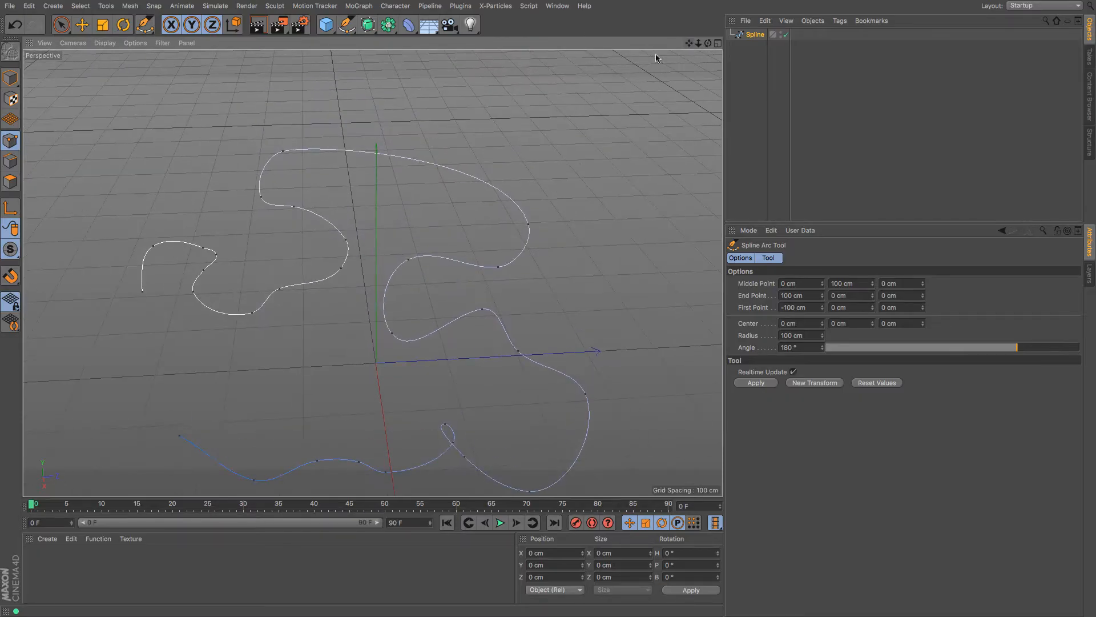
pyautogui.click(425, 170)
pyautogui.moveTo(427, 158); pyautogui.dragTo(447, 104)
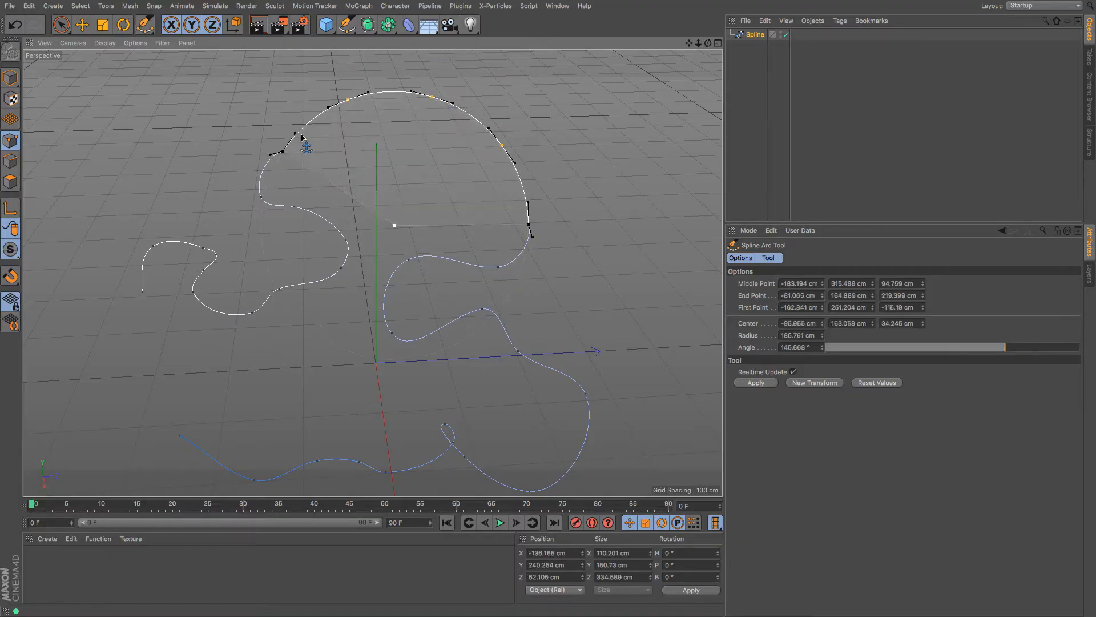
pyautogui.moveTo(688, 43); pyautogui.dragTo(705, 66)
pyautogui.moveTo(1005, 358)
pyautogui.mouseDown()
pyautogui.moveTo(977, 356)
pyautogui.moveTo(1007, 357)
pyautogui.mouseUp()
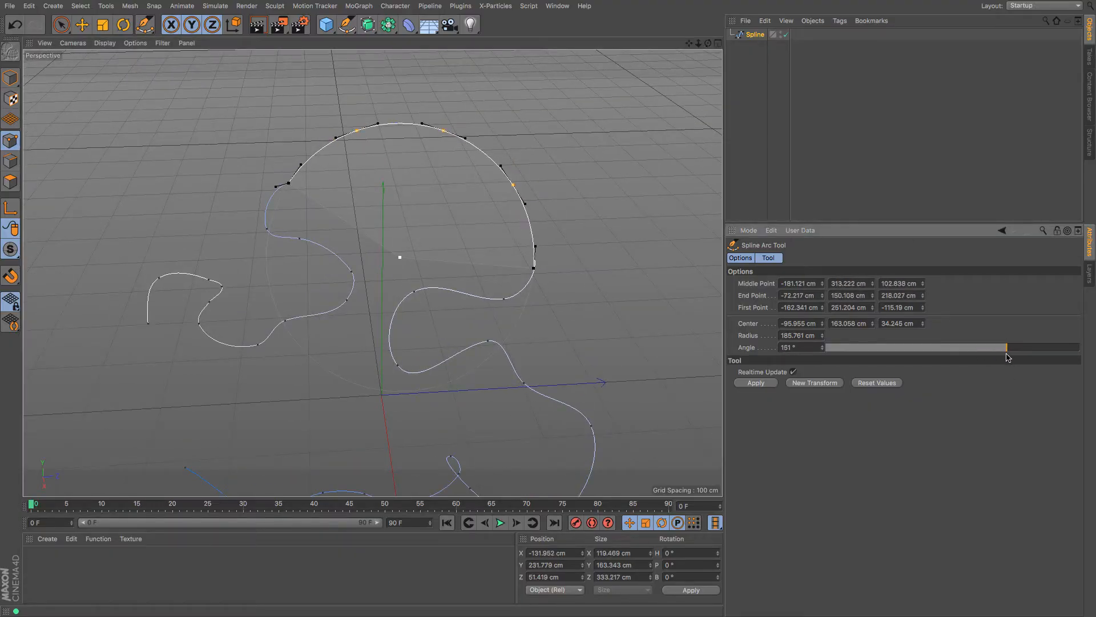
pyautogui.hotkey('ctrl', 'z')
# Shrink the arc's radius to 127.761 cm, then start an arc from the blue spline's end to the white spline
pyautogui.moveTo(822, 324); pyautogui.dragTo(822, 336)
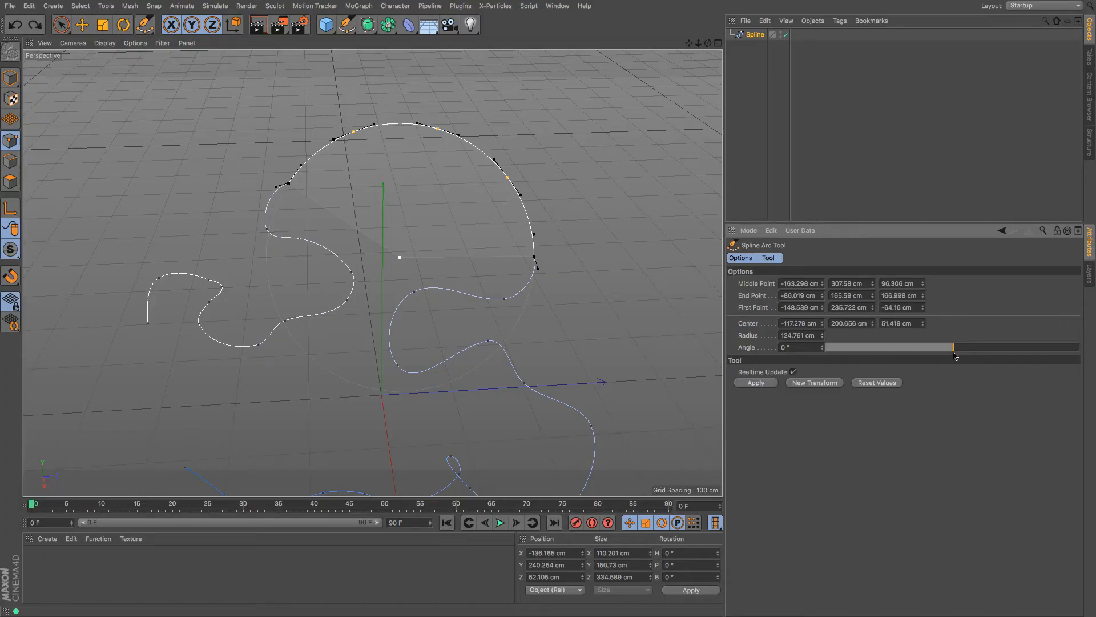
pyautogui.moveTo(708, 43)
pyautogui.mouseDown()
pyautogui.moveTo(651, 23)
pyautogui.moveTo(514, 48)
pyautogui.moveTo(502, 17)
pyautogui.moveTo(682, 60)
pyautogui.mouseUp()
pyautogui.keyDown('alt'); pyautogui.moveTo(588, 229); pyautogui.dragTo(529, 215); pyautogui.keyUp('alt')
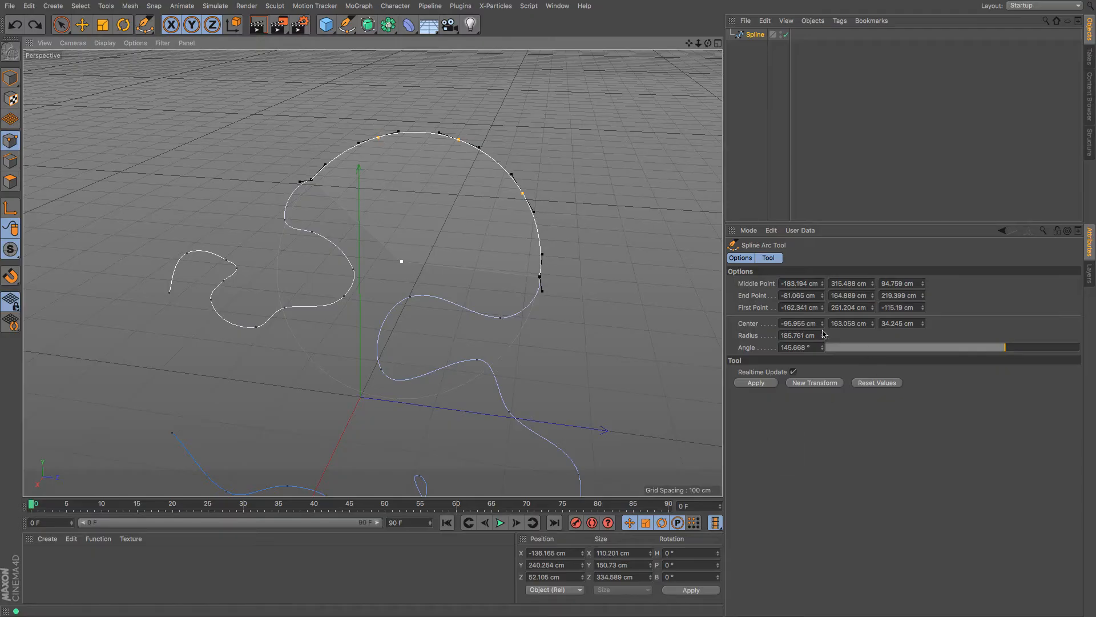
pyautogui.moveTo(822, 341); pyautogui.dragTo(820, 340)
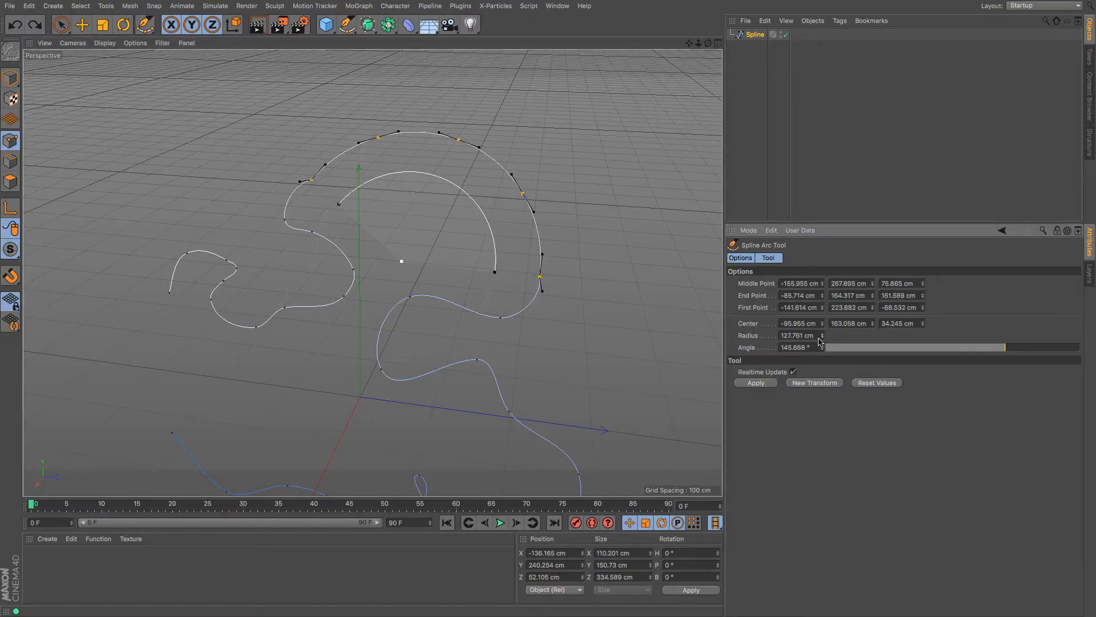
pyautogui.click(757, 384)
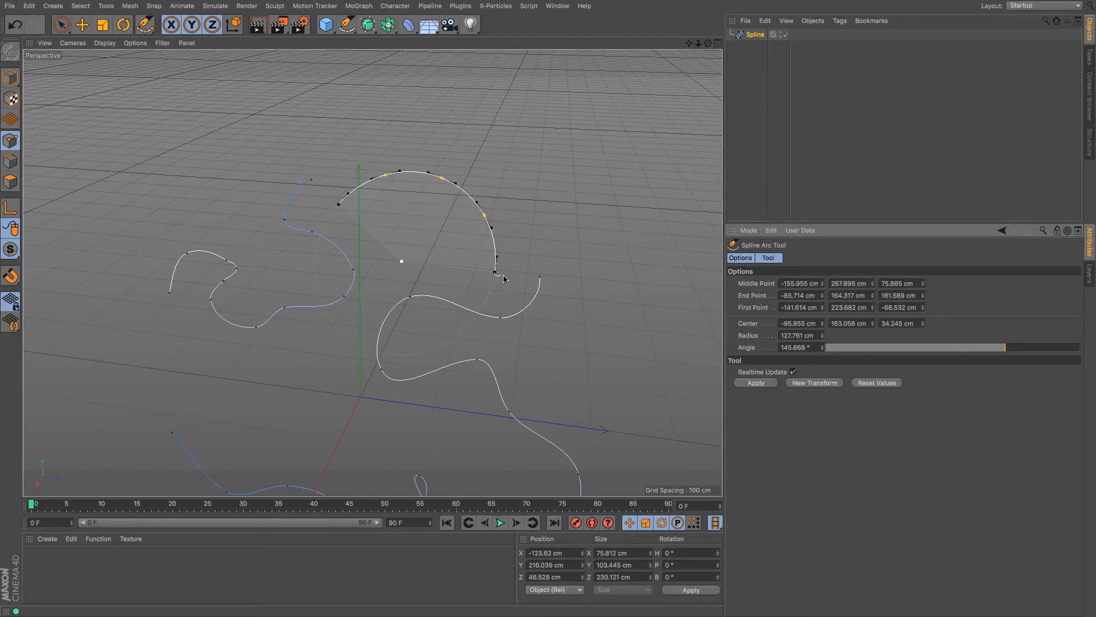
pyautogui.click(539, 278)
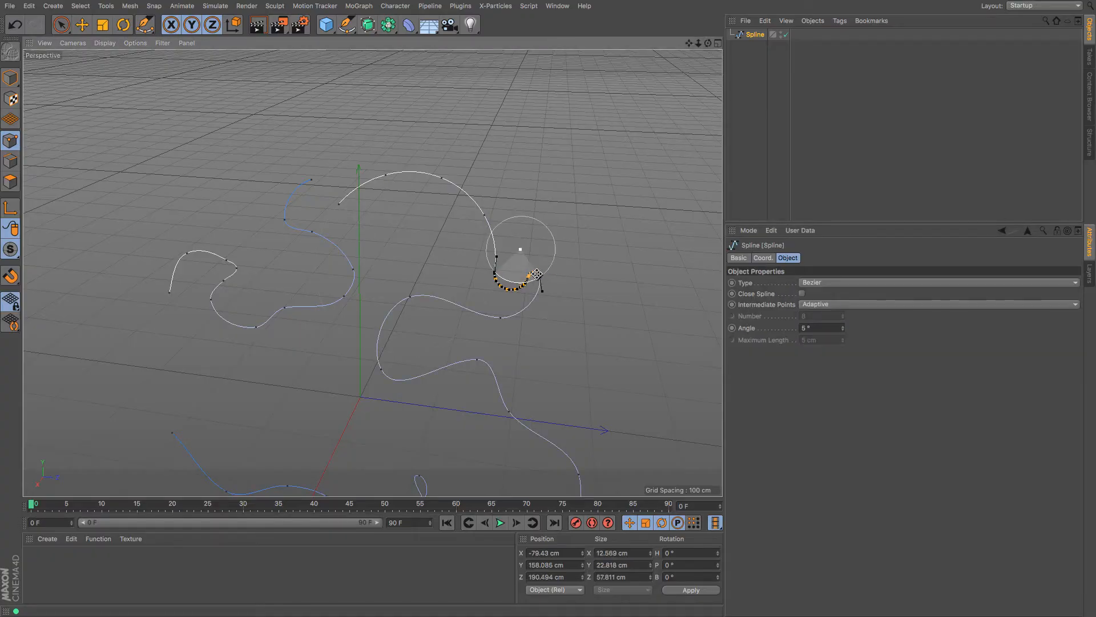
pyautogui.click(342, 203)
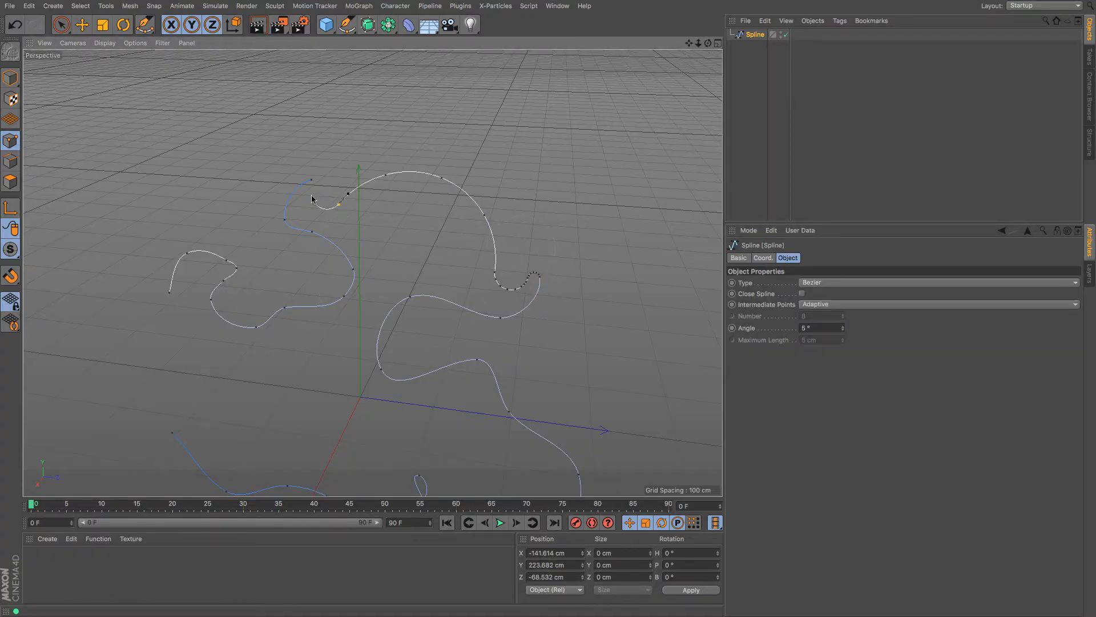
# Commit the connecting arc and zoom in on the splines
pyautogui.click(558, 150)
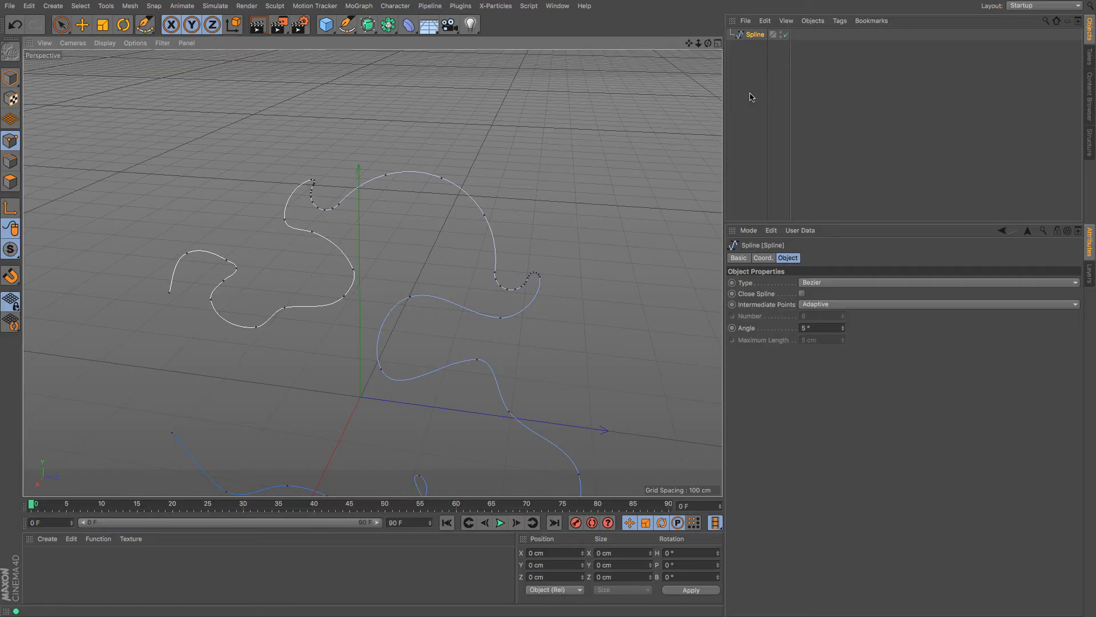
pyautogui.moveTo(697, 44); pyautogui.dragTo(682, 1)
pyautogui.moveTo(697, 48)
pyautogui.mouseDown()
pyautogui.moveTo(713, 50)
pyautogui.moveTo(698, 48)
pyautogui.mouseUp()
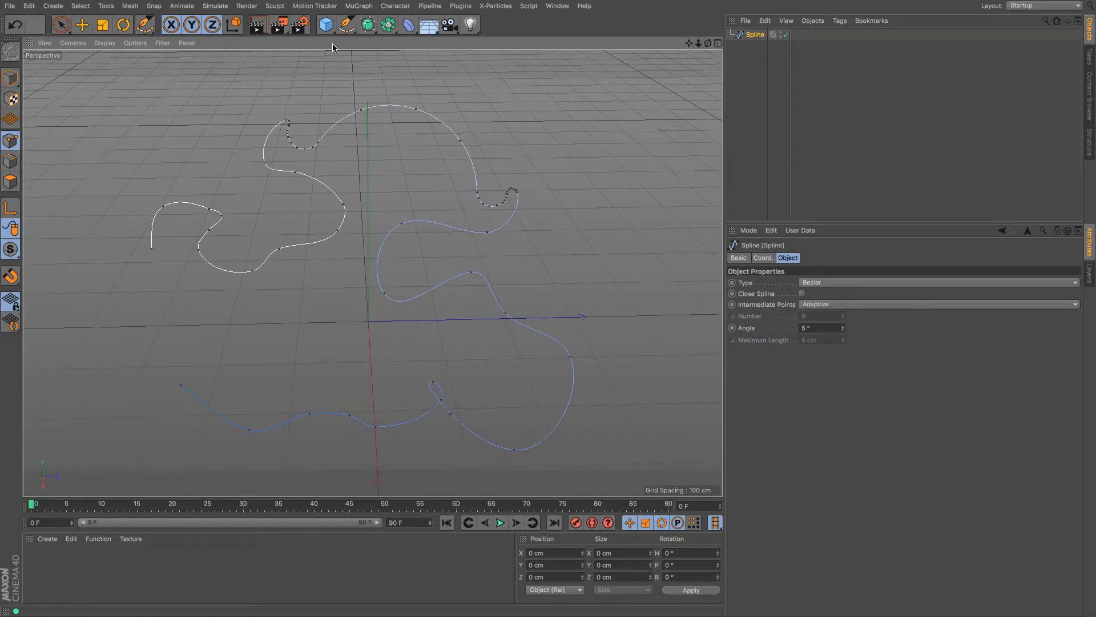
pyautogui.click(347, 25)
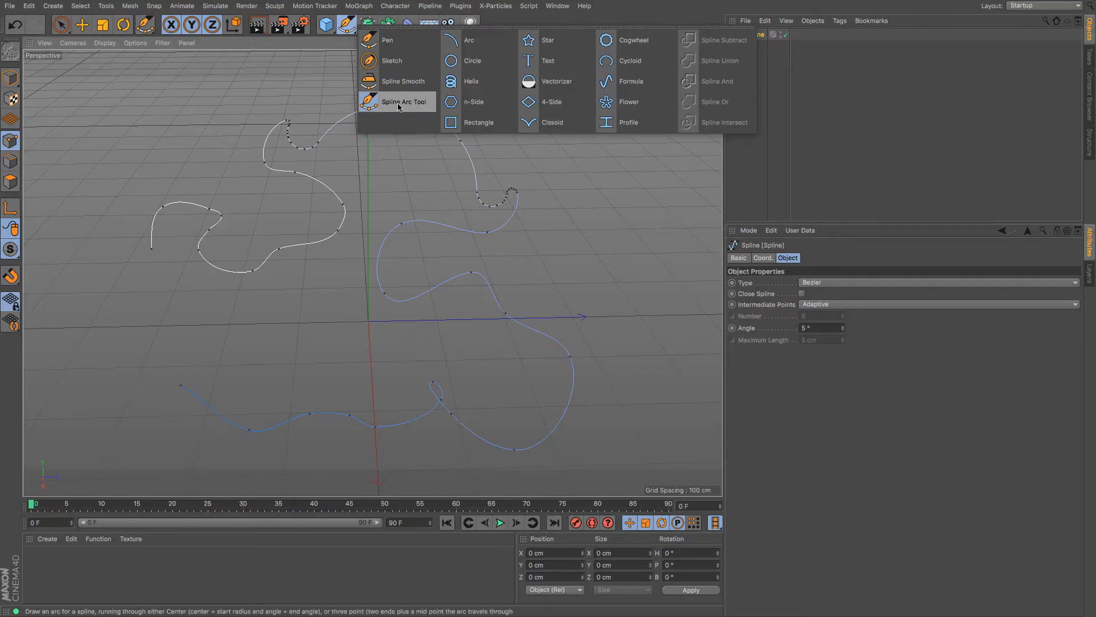
pyautogui.click(398, 104)
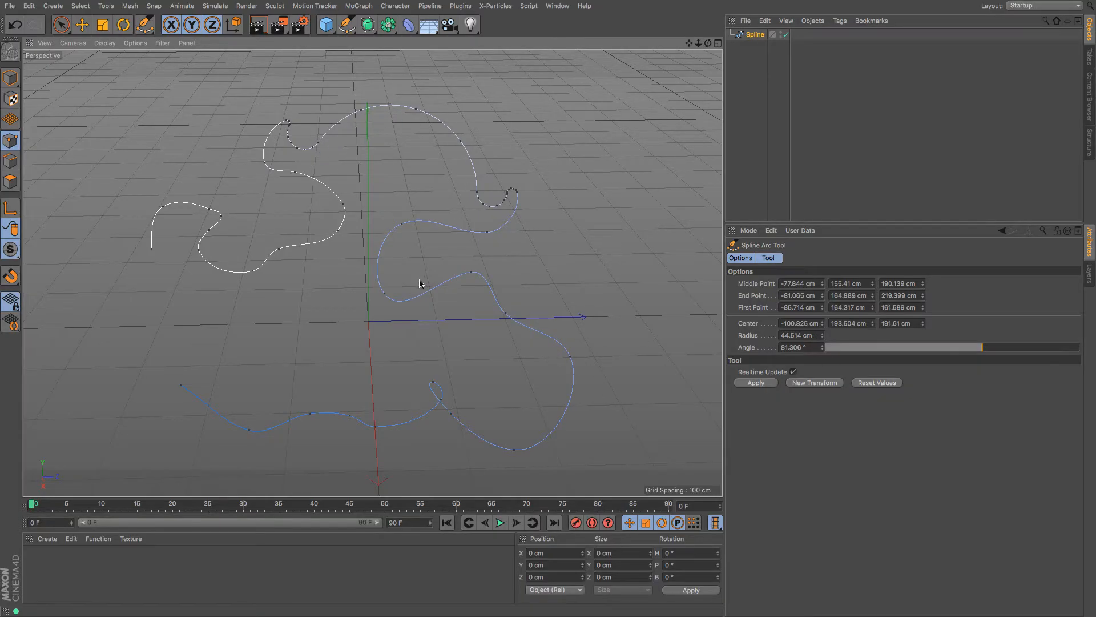
# Delete the Spline object and bring up the spline shapes palette
pyautogui.click(753, 36)
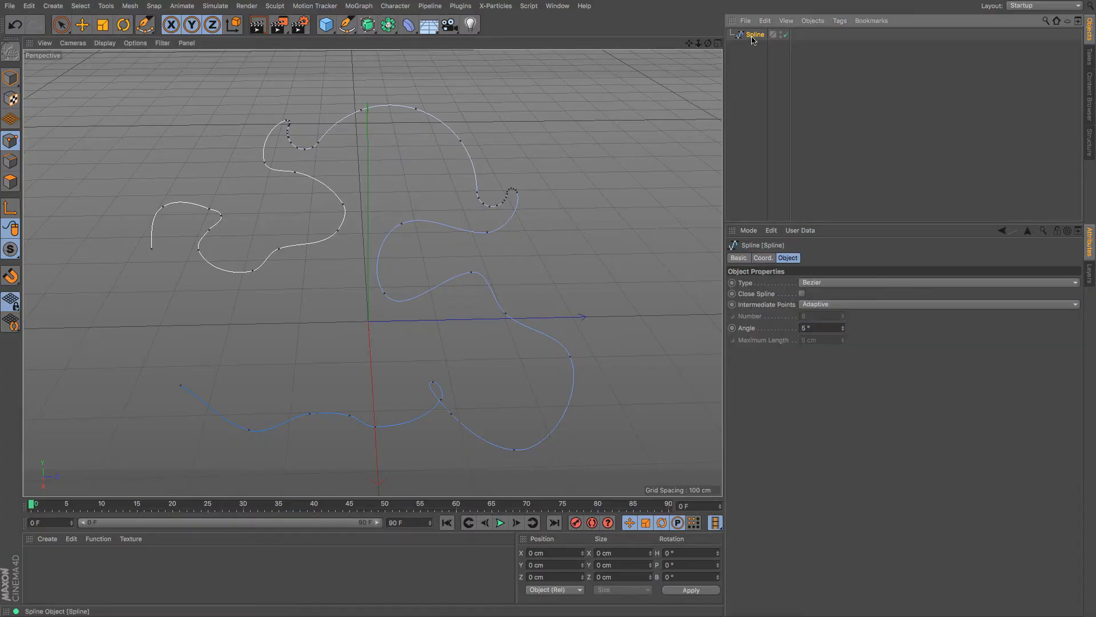
pyautogui.press('Delete')
pyautogui.click(346, 27)
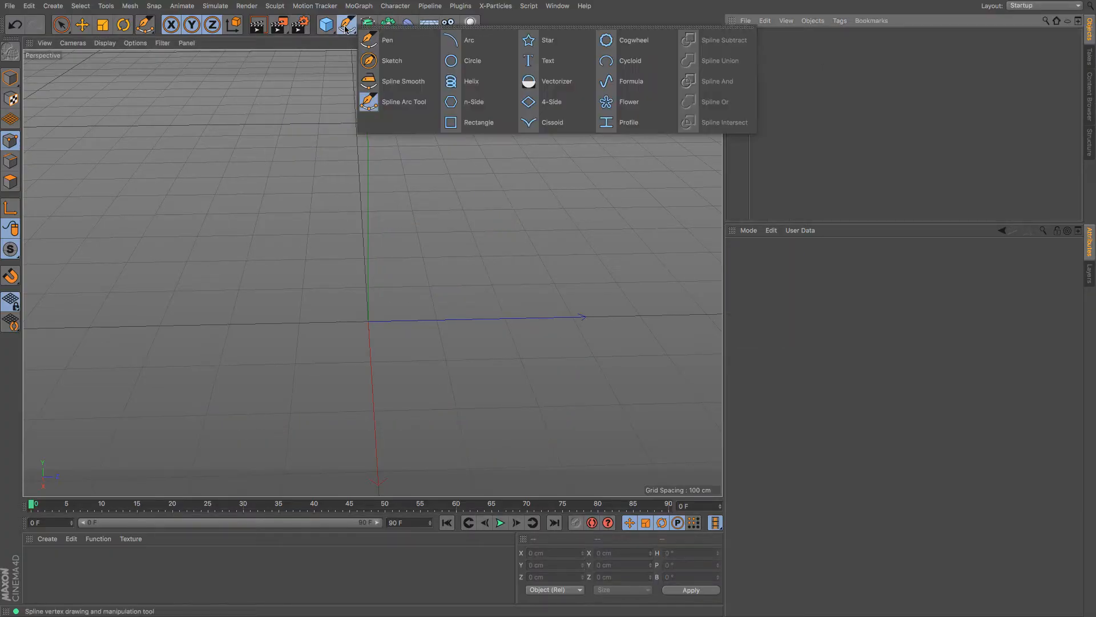
pyautogui.click(457, 42)
pyautogui.moveTo(707, 43); pyautogui.dragTo(941, 318)
pyautogui.click(944, 290)
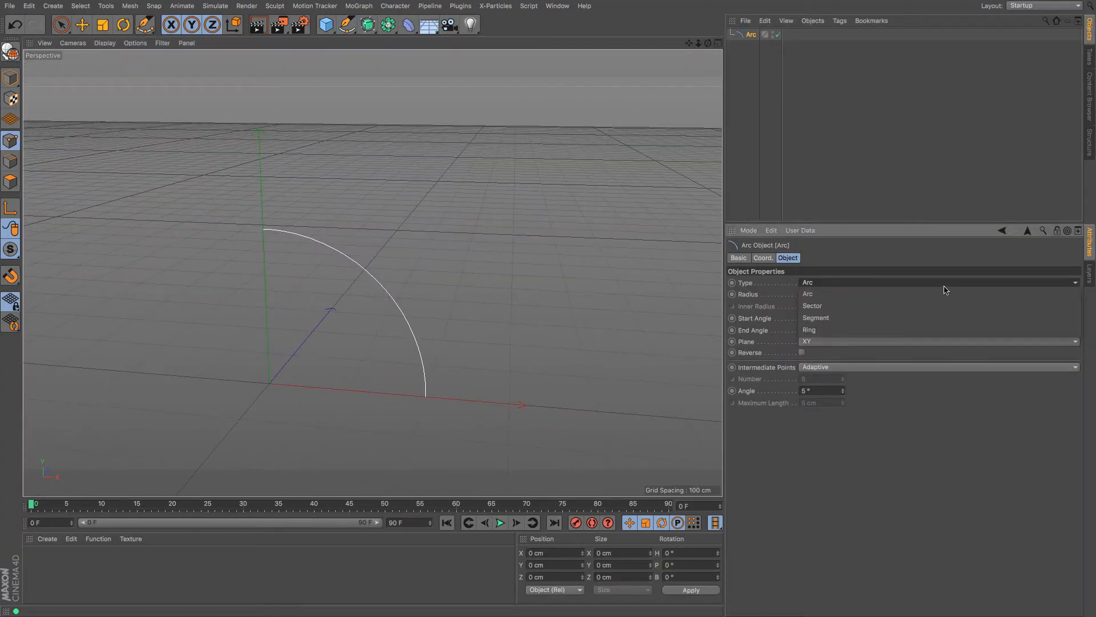
pyautogui.click(943, 304)
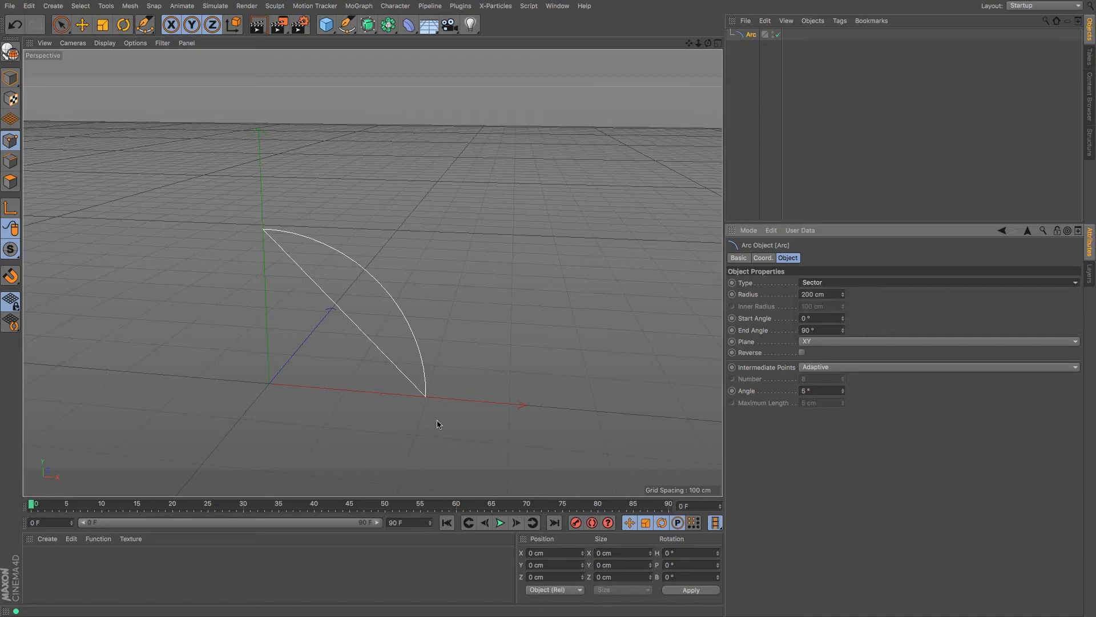
pyautogui.click(916, 285)
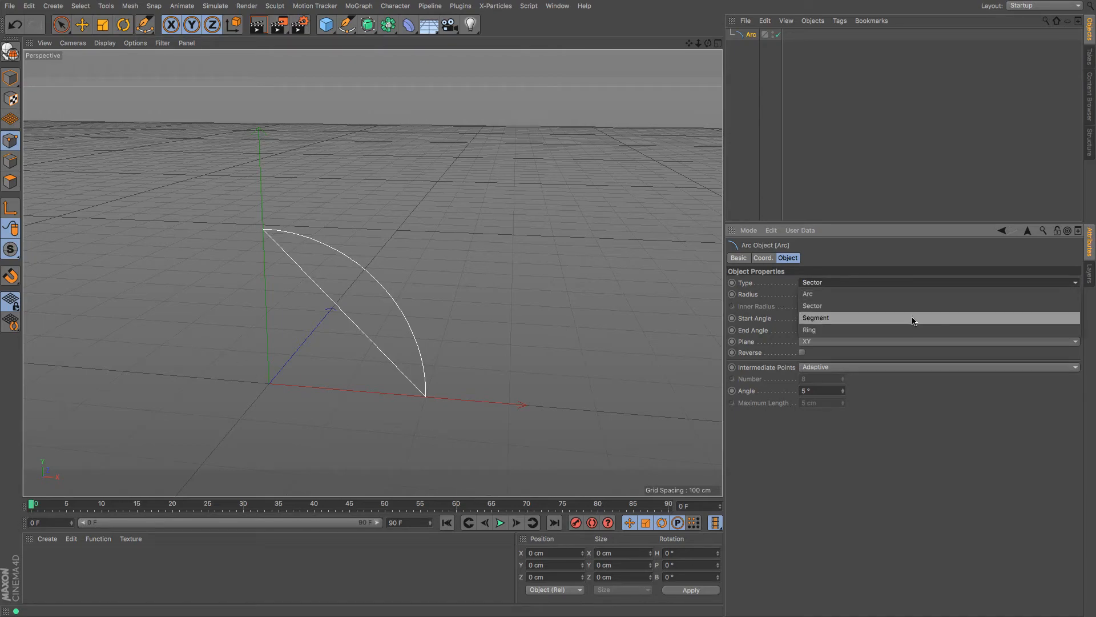
pyautogui.click(914, 318)
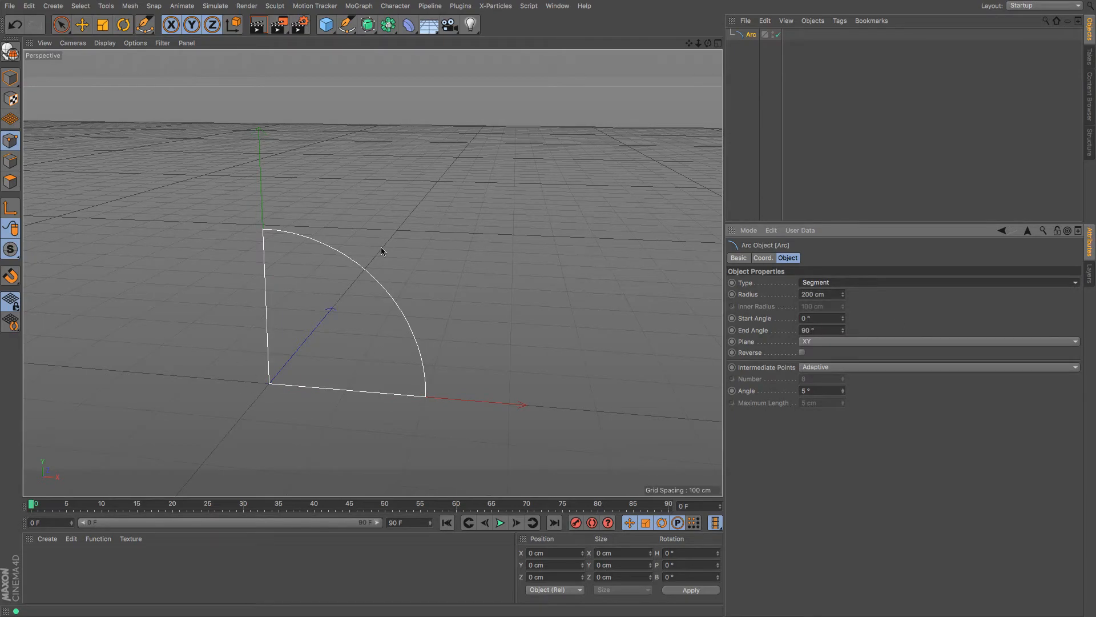
pyautogui.click(864, 285)
pyautogui.click(853, 331)
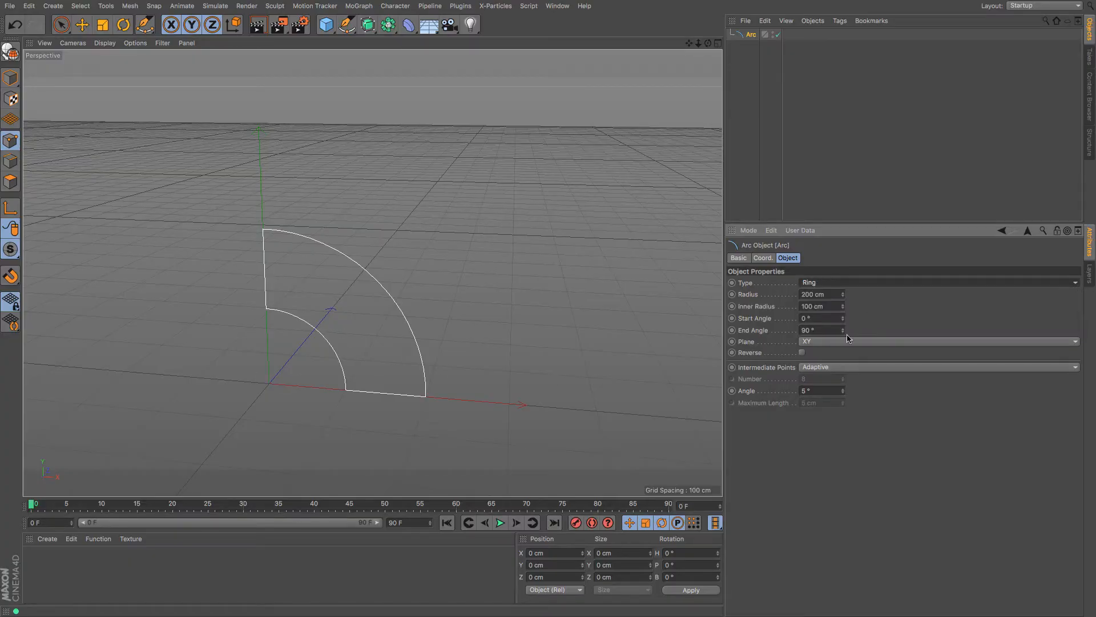
pyautogui.moveTo(842, 294); pyautogui.dragTo(843, 337)
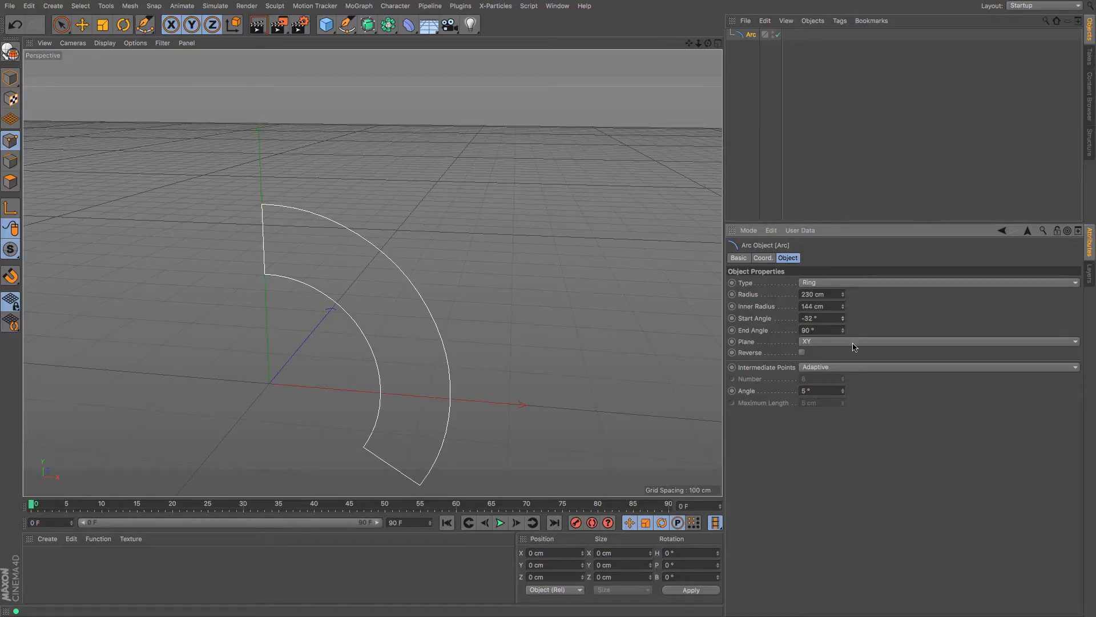
pyautogui.moveTo(690, 43)
pyautogui.mouseDown()
pyautogui.moveTo(711, 78)
pyautogui.moveTo(688, 50)
pyautogui.mouseUp()
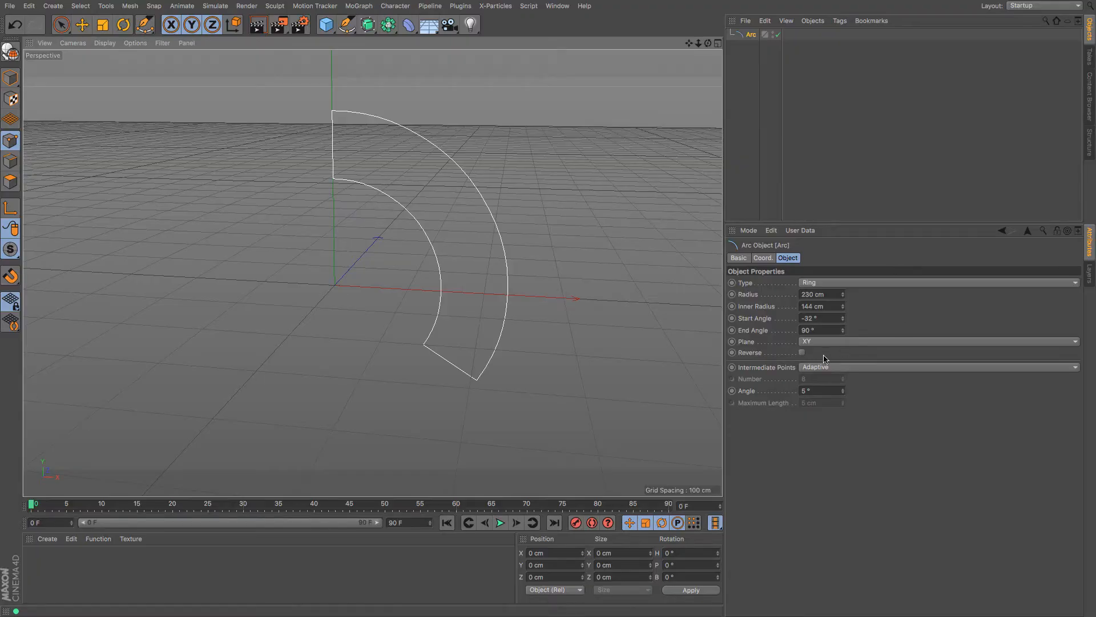
pyautogui.click(802, 352)
pyautogui.click(802, 352)
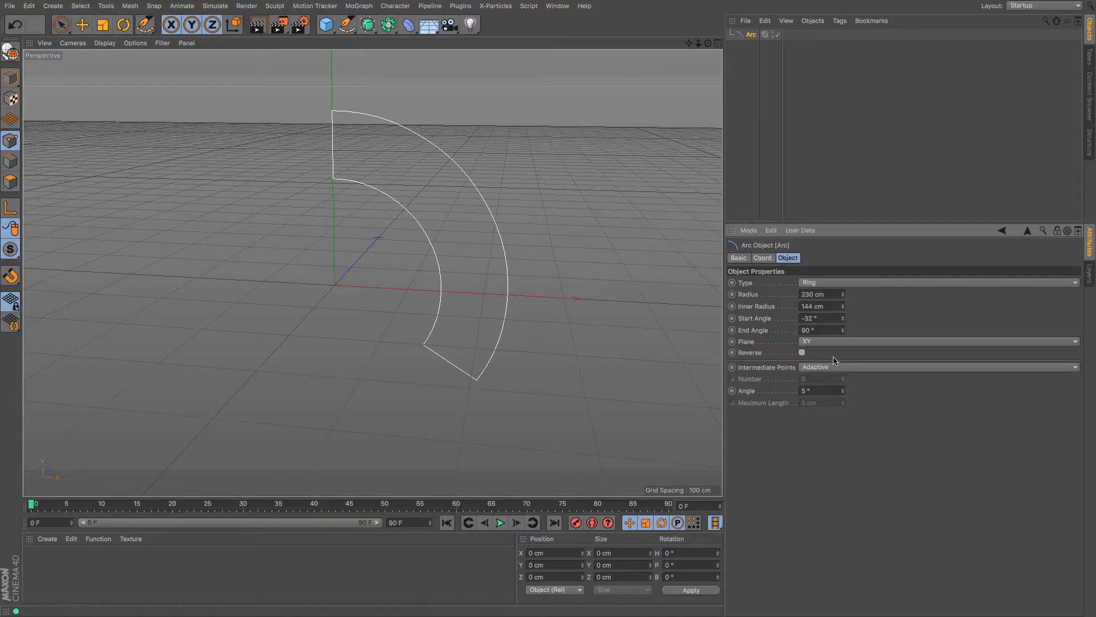
pyautogui.click(822, 286)
pyautogui.click(824, 294)
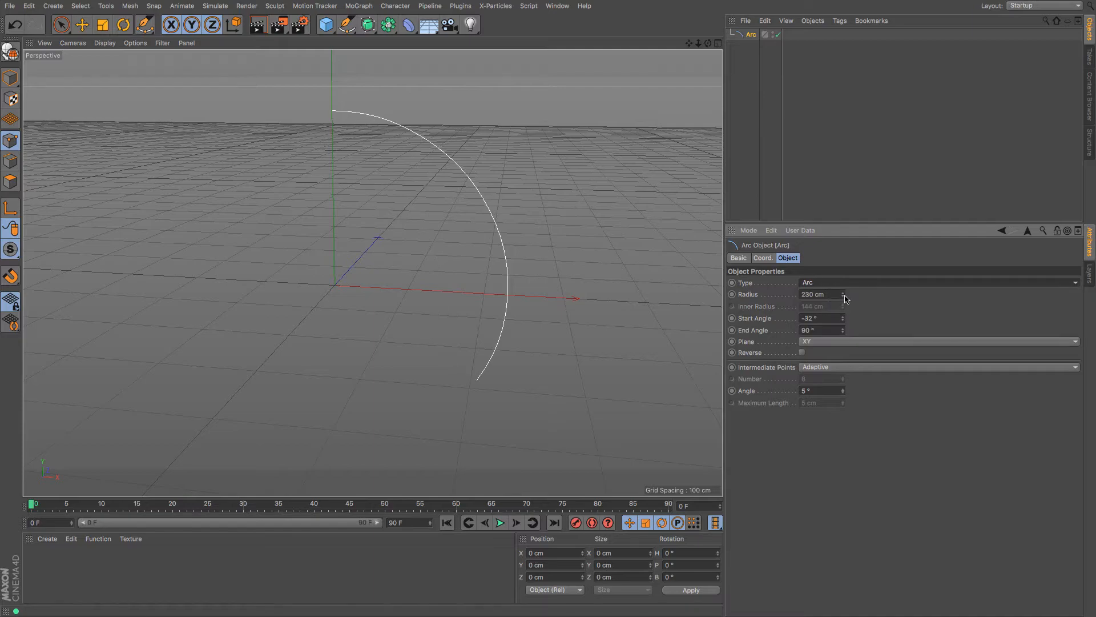
pyautogui.moveTo(843, 296); pyautogui.dragTo(845, 320)
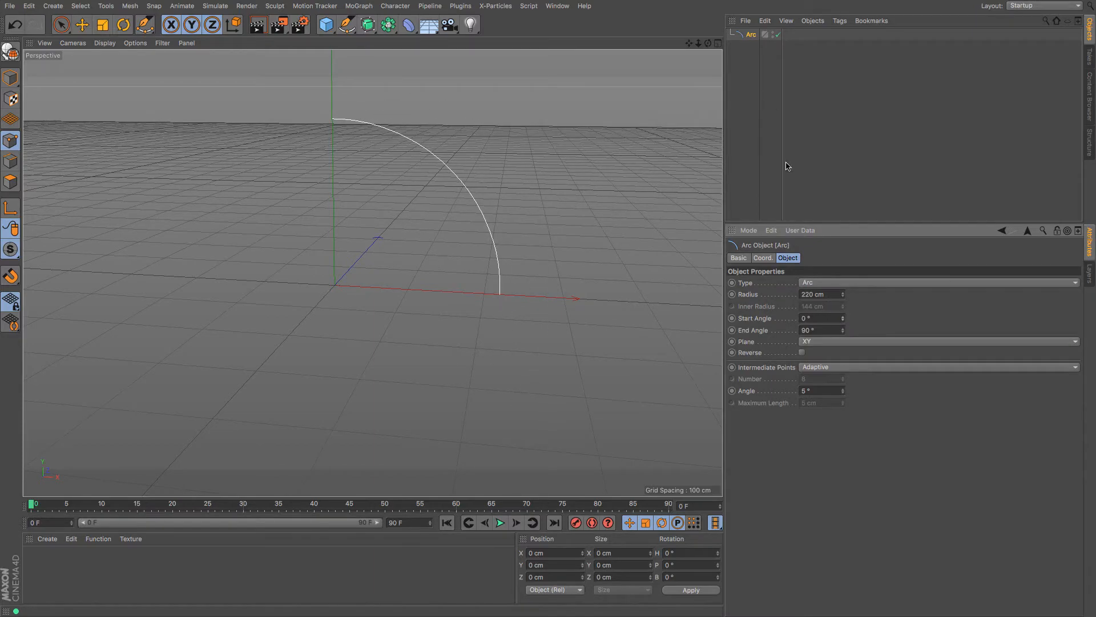
pyautogui.press('Delete')
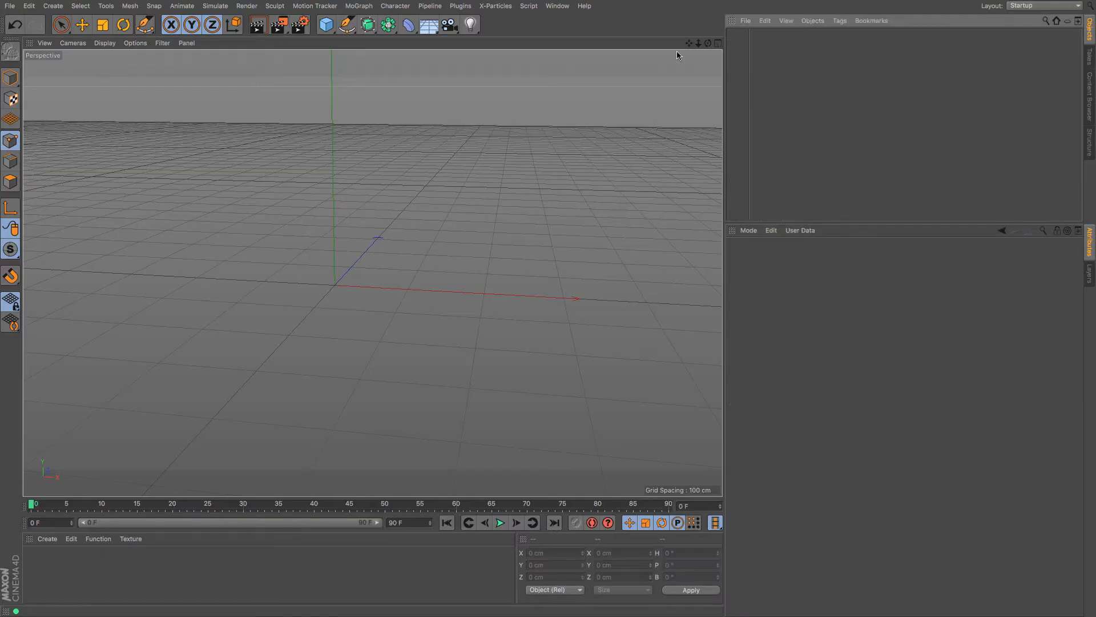
pyautogui.click(351, 26)
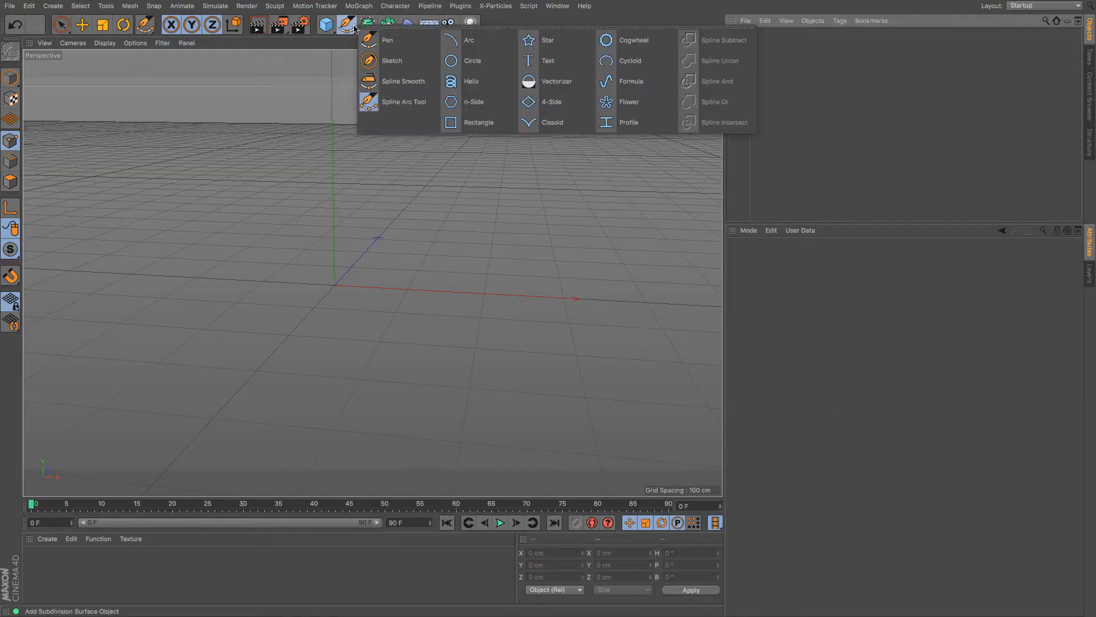
pyautogui.click(547, 40)
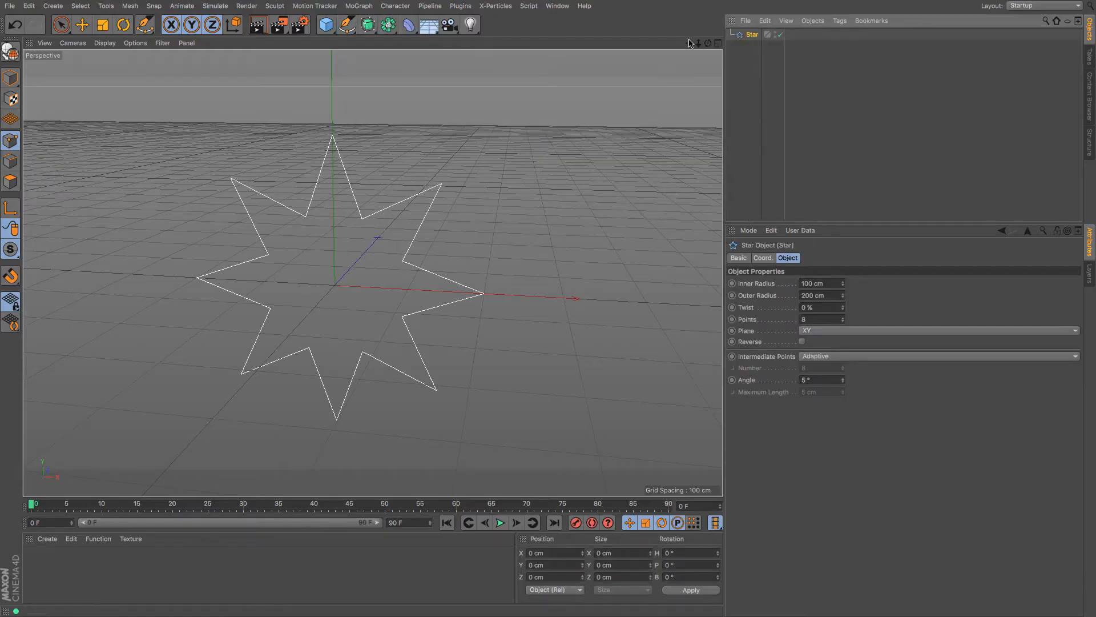
pyautogui.moveTo(689, 44); pyautogui.dragTo(747, 21)
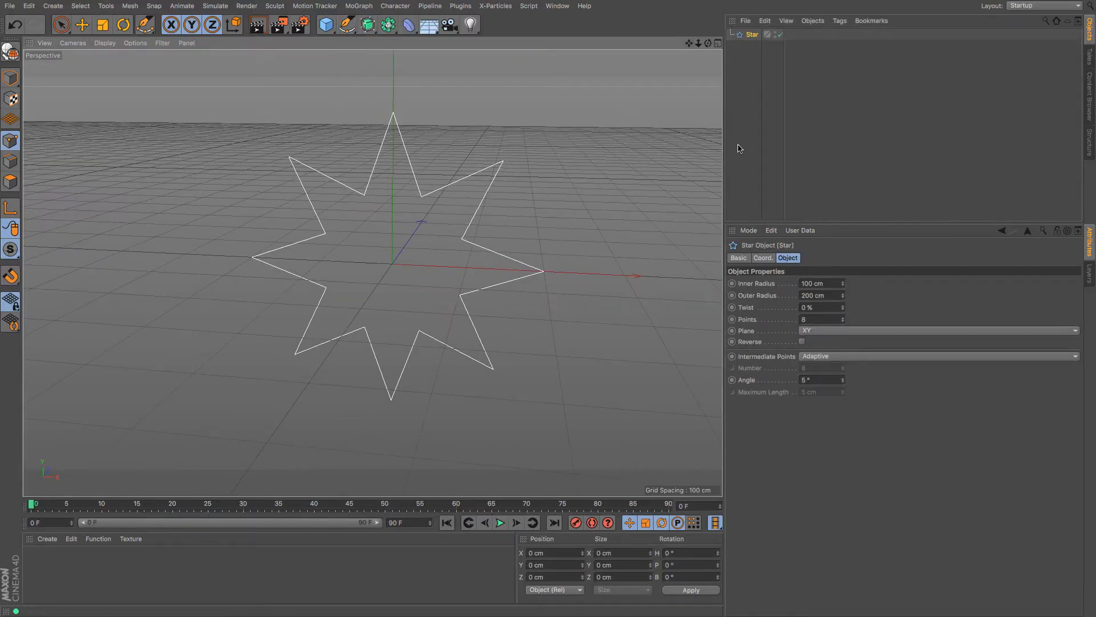
pyautogui.click(843, 285)
pyautogui.moveTo(845, 287); pyautogui.dragTo(843, 313)
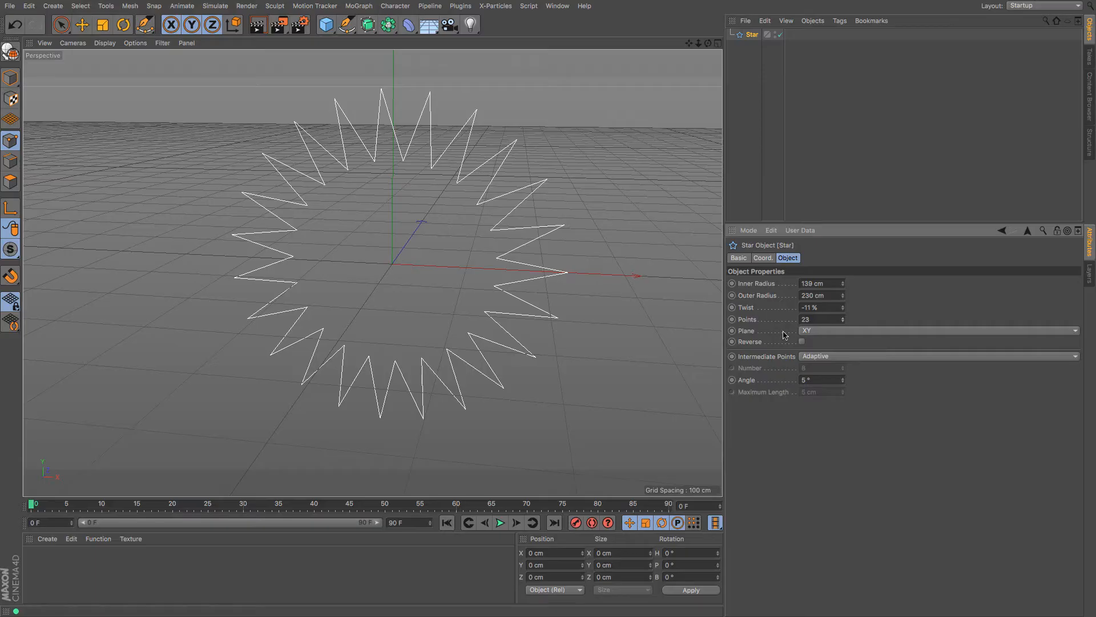
pyautogui.moveTo(843, 310); pyautogui.dragTo(843, 343)
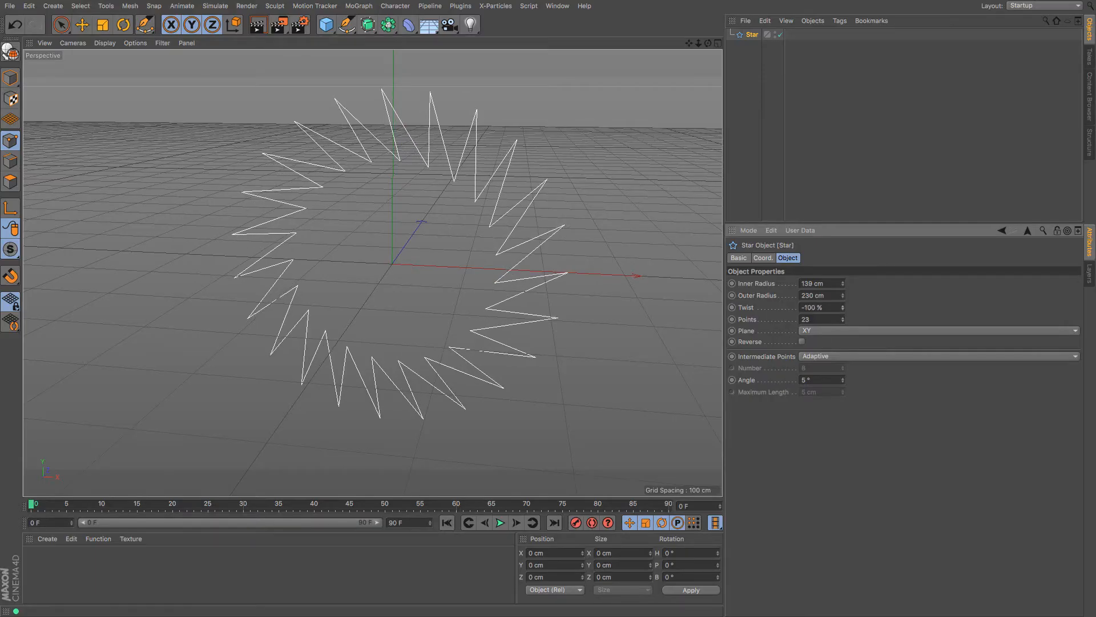
pyautogui.click(752, 36)
pyautogui.press('Delete')
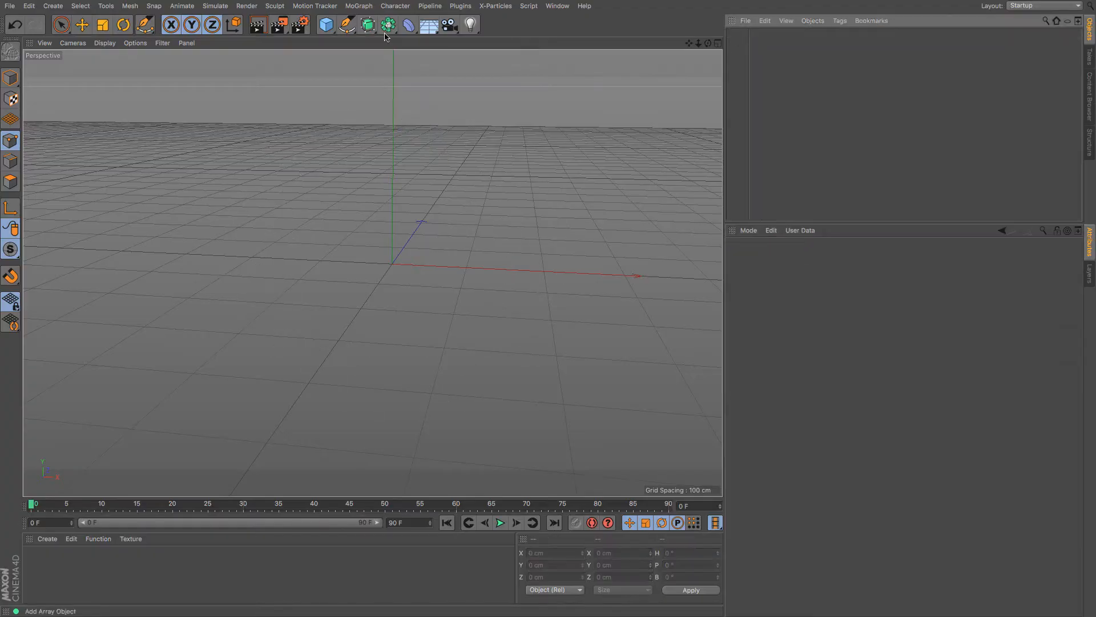
# Add a Cogwheel spline and toggle its legacy mode and guide circles on and off
pyautogui.click(350, 29)
pyautogui.click(628, 40)
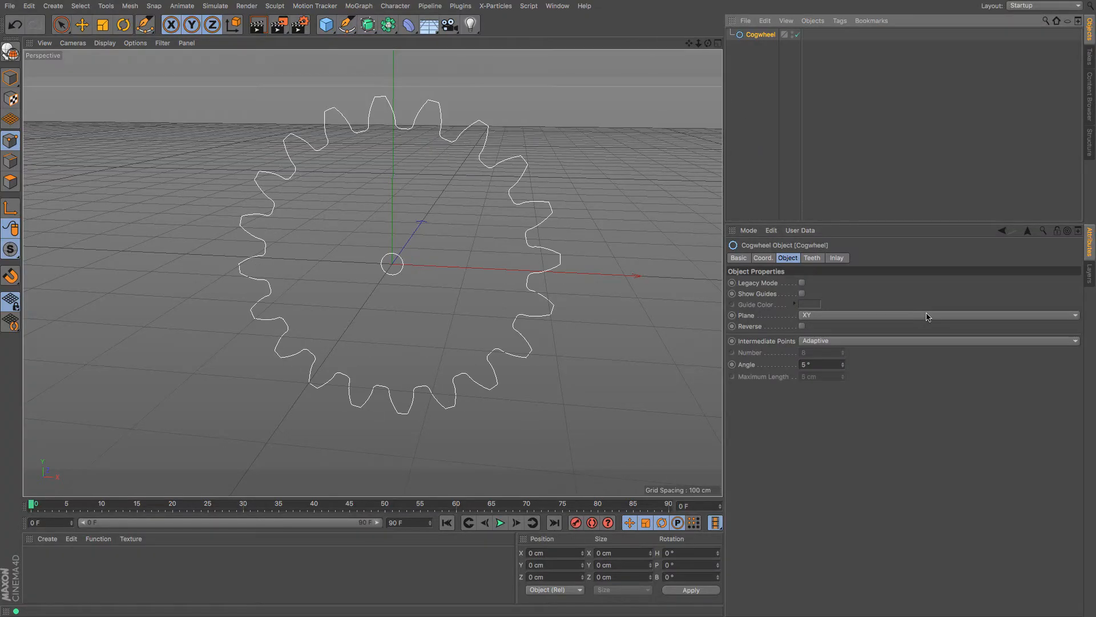
pyautogui.click(811, 258)
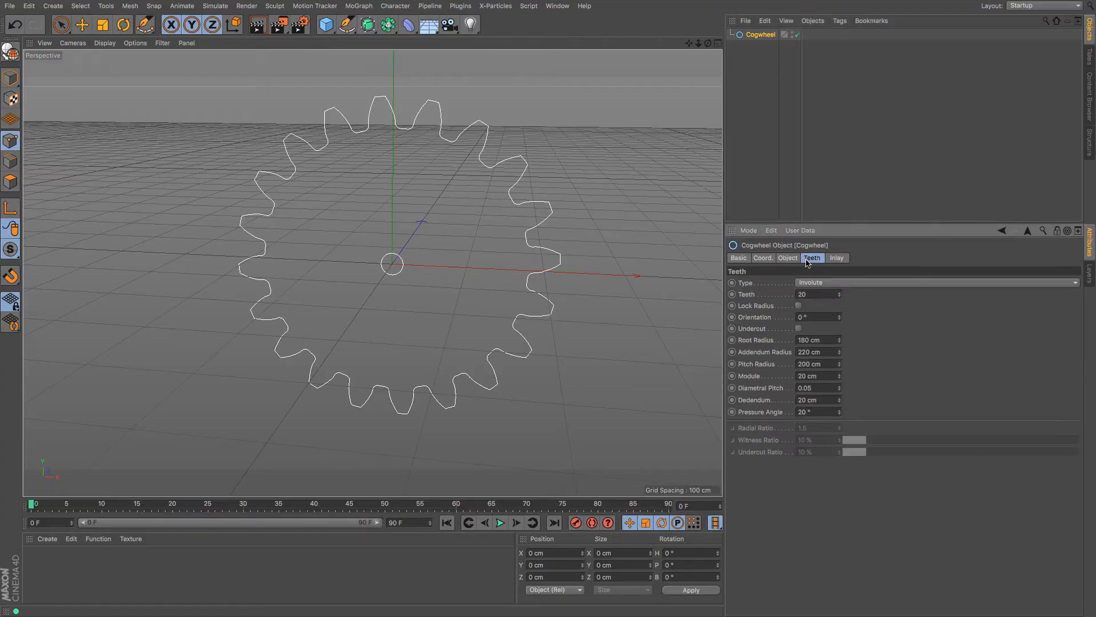
pyautogui.click(787, 258)
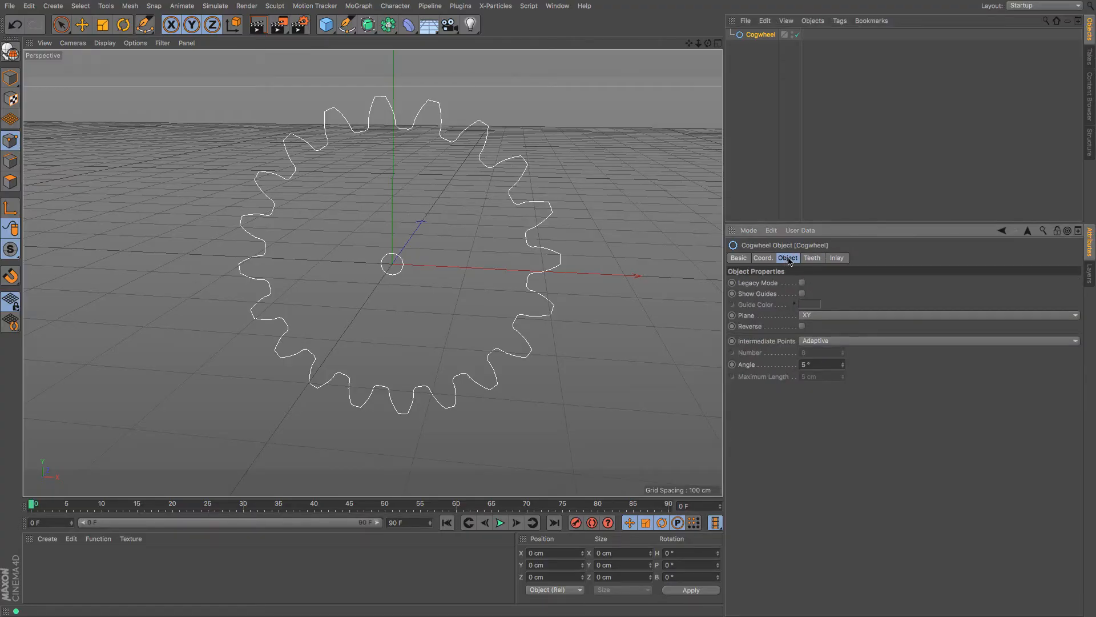
pyautogui.click(801, 294)
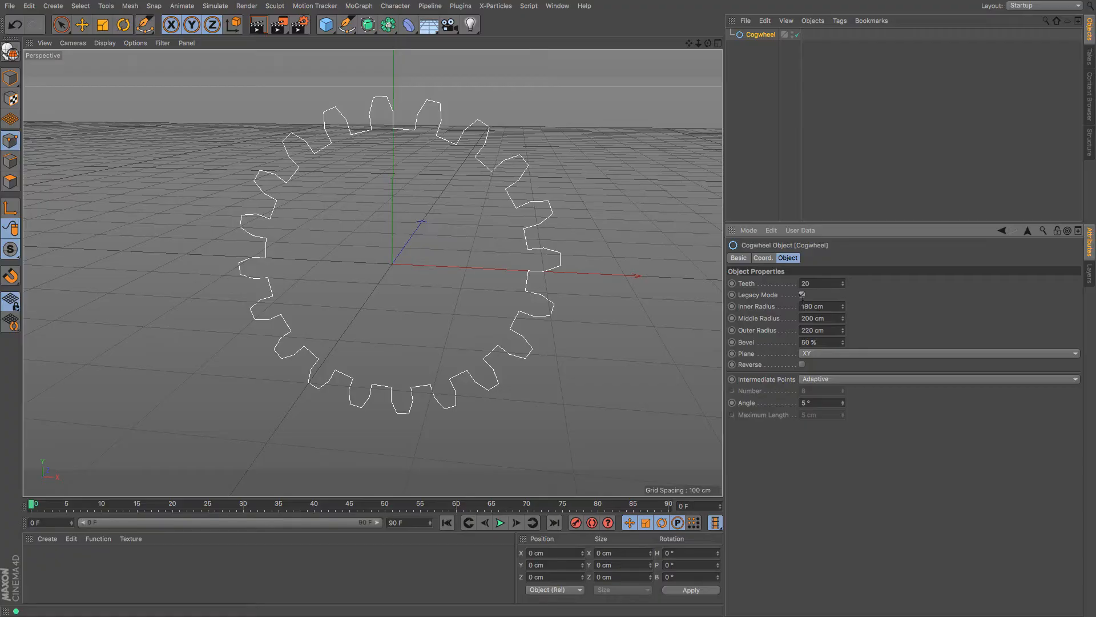
pyautogui.click(802, 294)
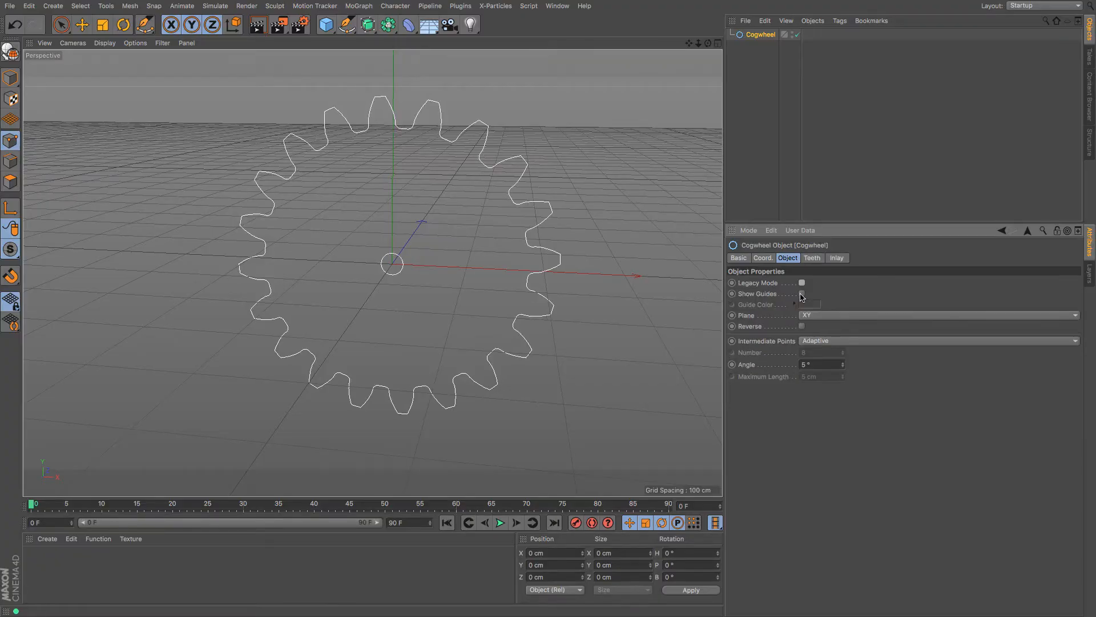
pyautogui.click(802, 294)
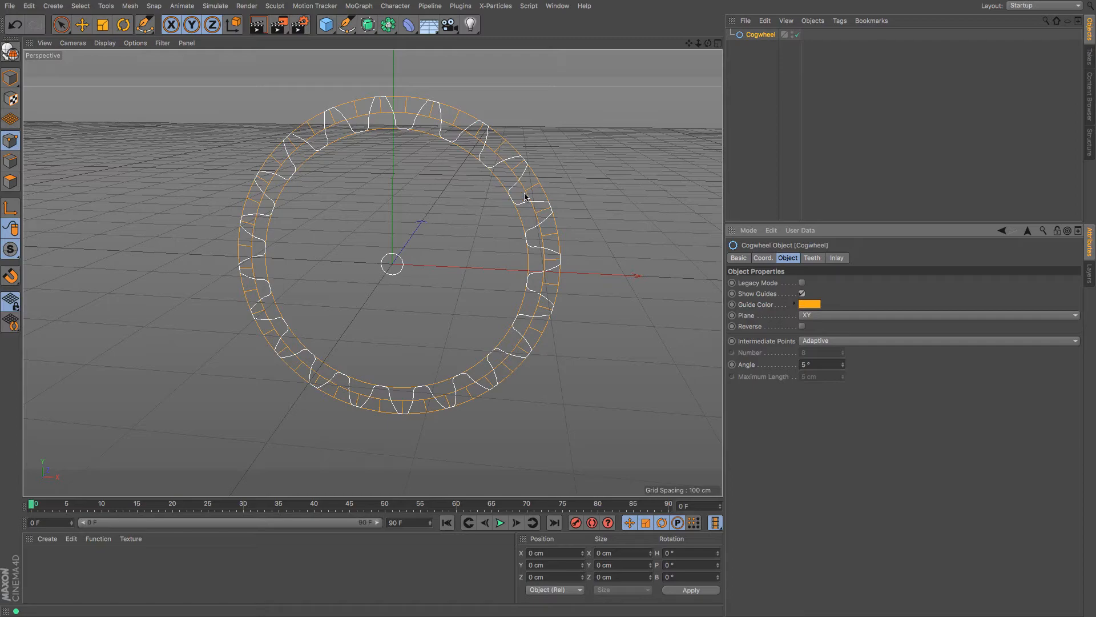
pyautogui.click(801, 293)
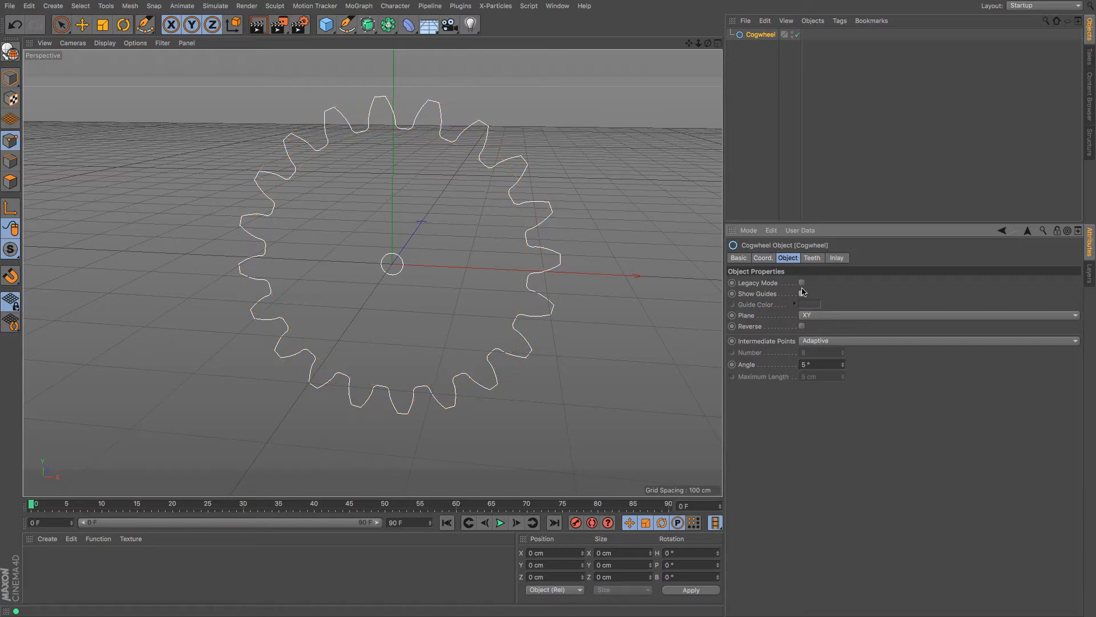
# Preview None, Ratchet and Flat tooth types, then set the teeth back to Involute
pyautogui.click(812, 260)
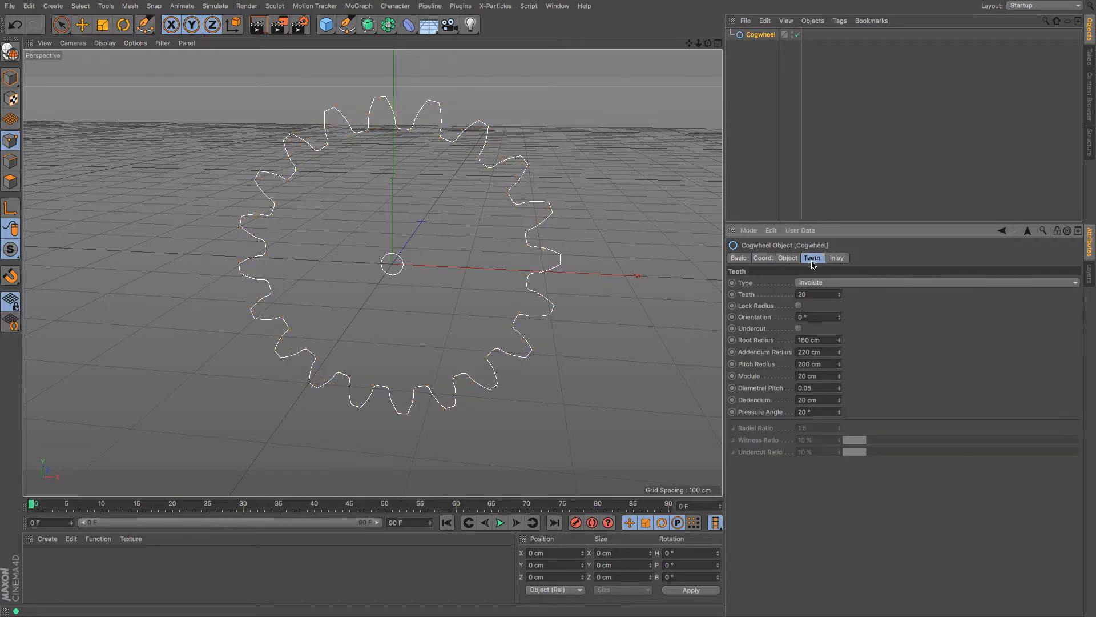
pyautogui.click(831, 282)
pyautogui.click(835, 291)
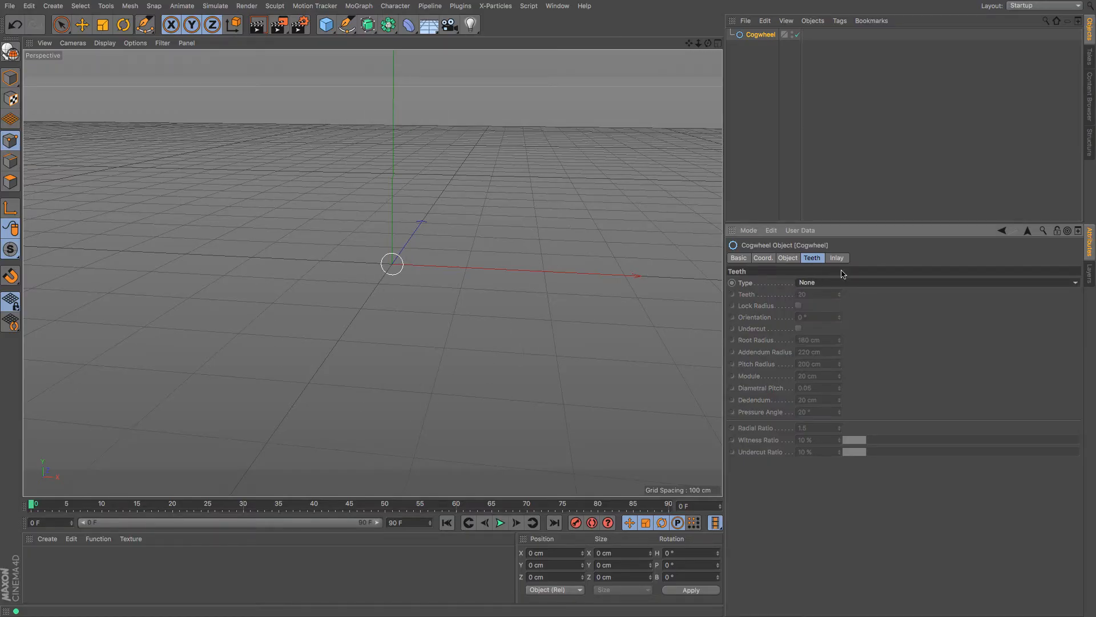
pyautogui.click(869, 283)
pyautogui.click(865, 308)
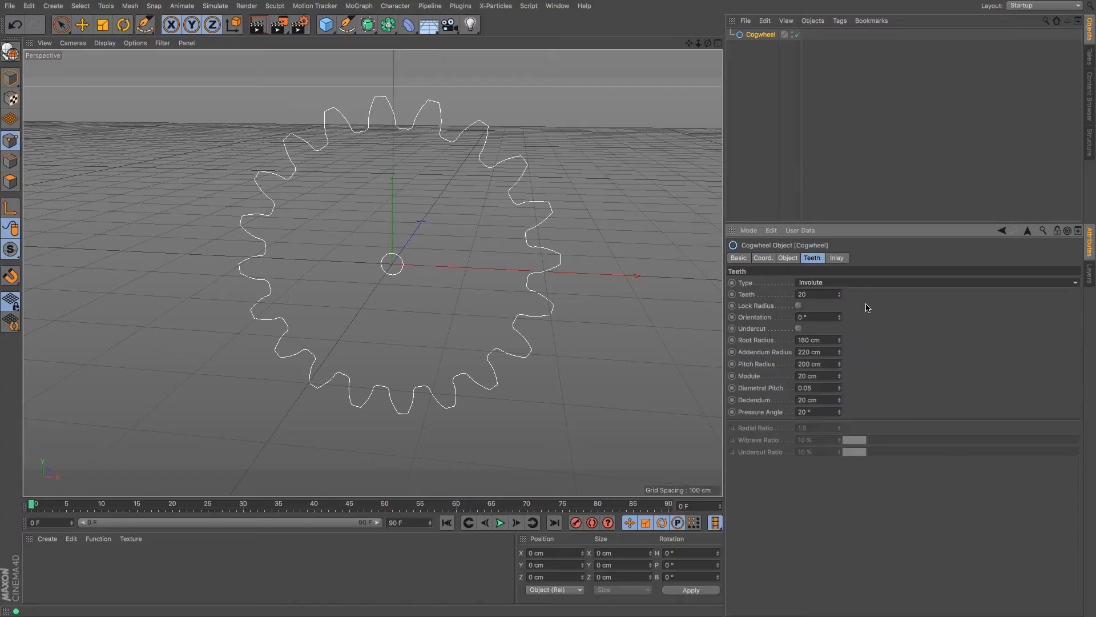
pyautogui.click(869, 284)
pyautogui.click(865, 320)
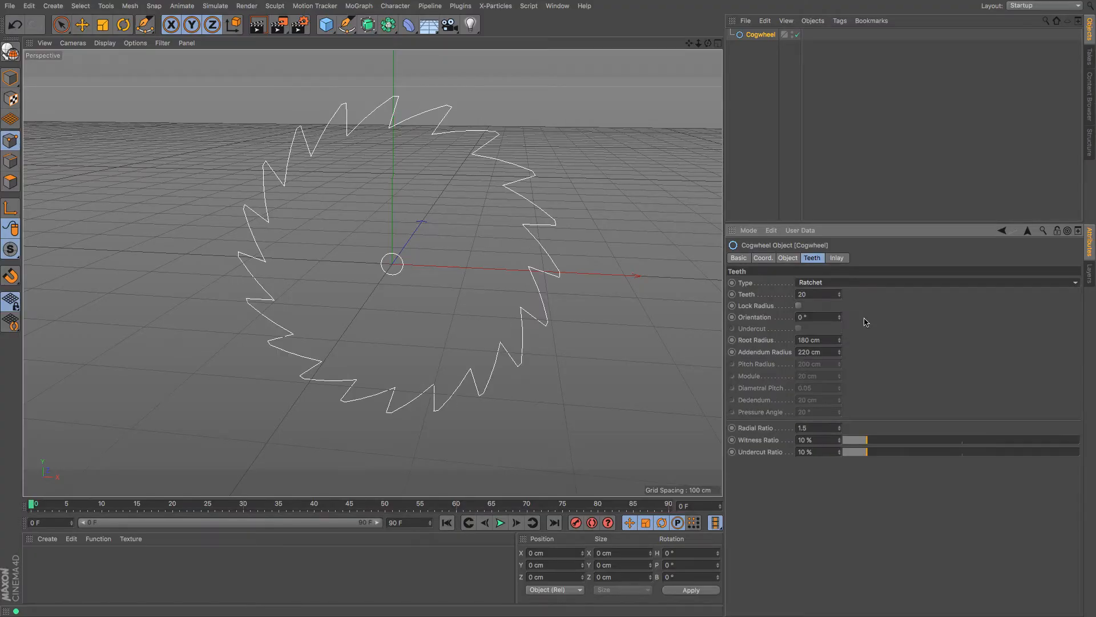
pyautogui.click(874, 283)
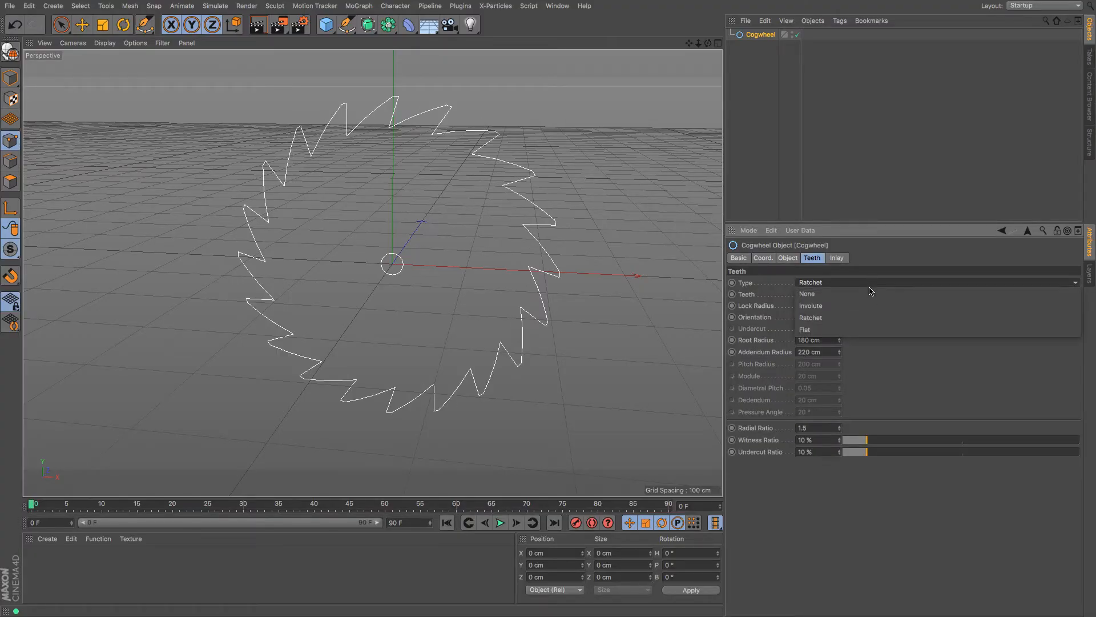
pyautogui.click(860, 332)
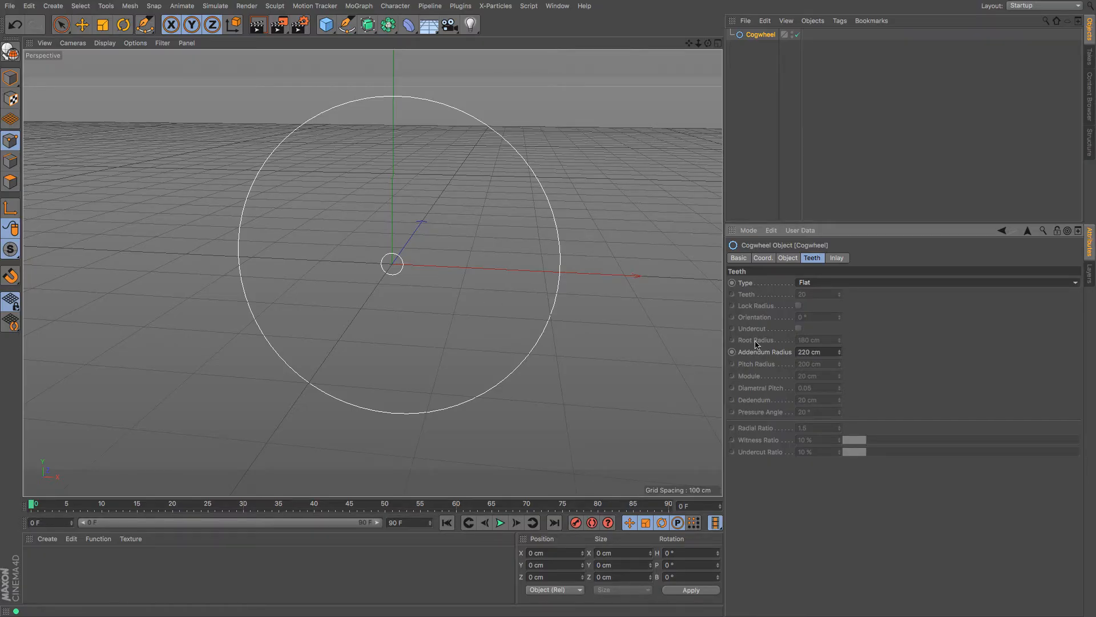
pyautogui.click(820, 283)
pyautogui.click(822, 308)
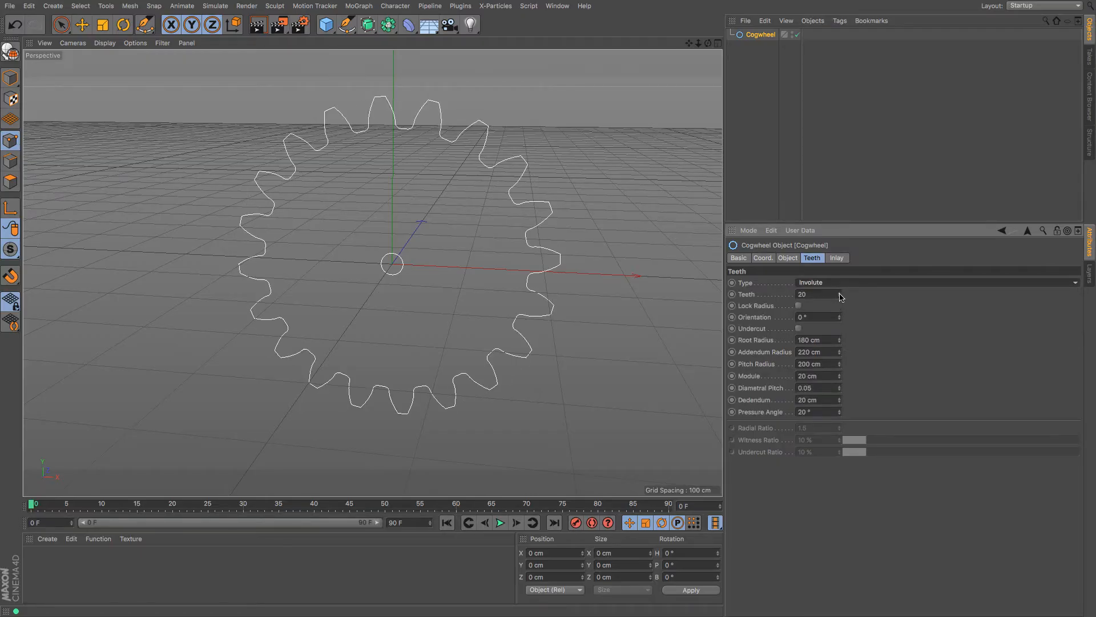
# Reduce the cogwheel to 10 Involute teeth with Lock Radius on and Orientation 0°
pyautogui.moveTo(840, 297)
pyautogui.mouseDown()
pyautogui.moveTo(839, 320)
pyautogui.moveTo(840, 278)
pyautogui.moveTo(840, 314)
pyautogui.mouseUp()
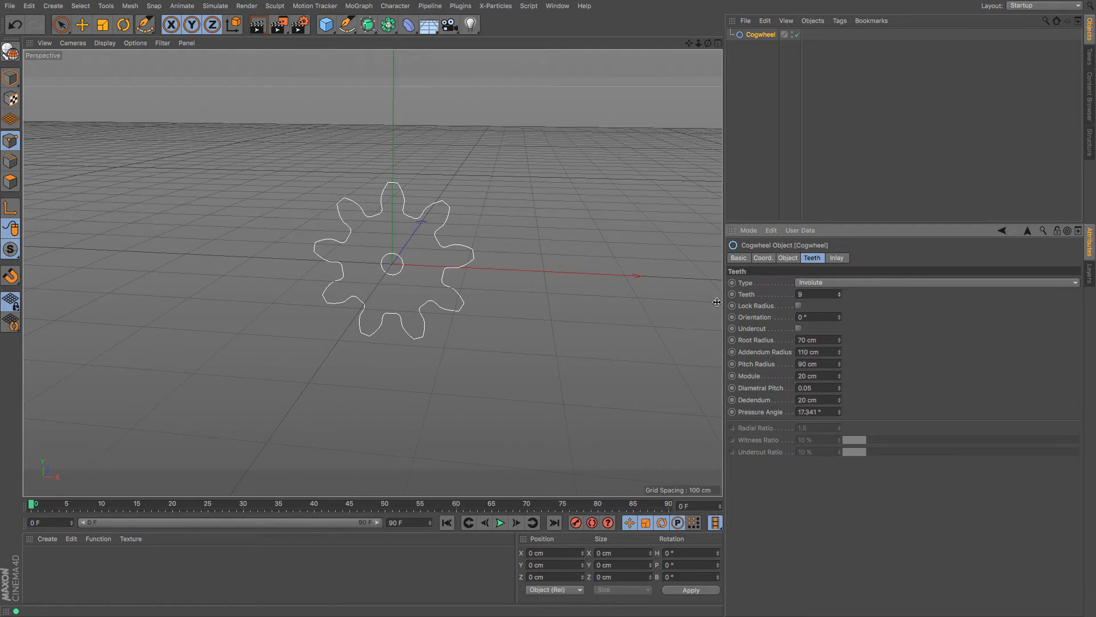
pyautogui.click(798, 306)
pyautogui.moveTo(840, 297); pyautogui.dragTo(839, 247)
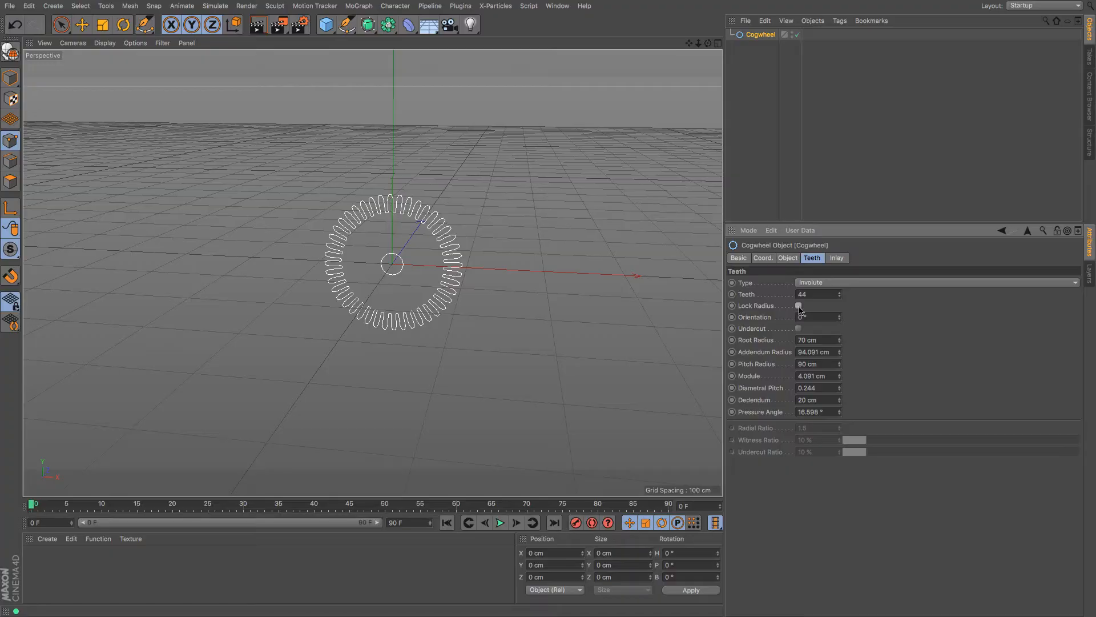
pyautogui.moveTo(840, 295); pyautogui.dragTo(840, 339)
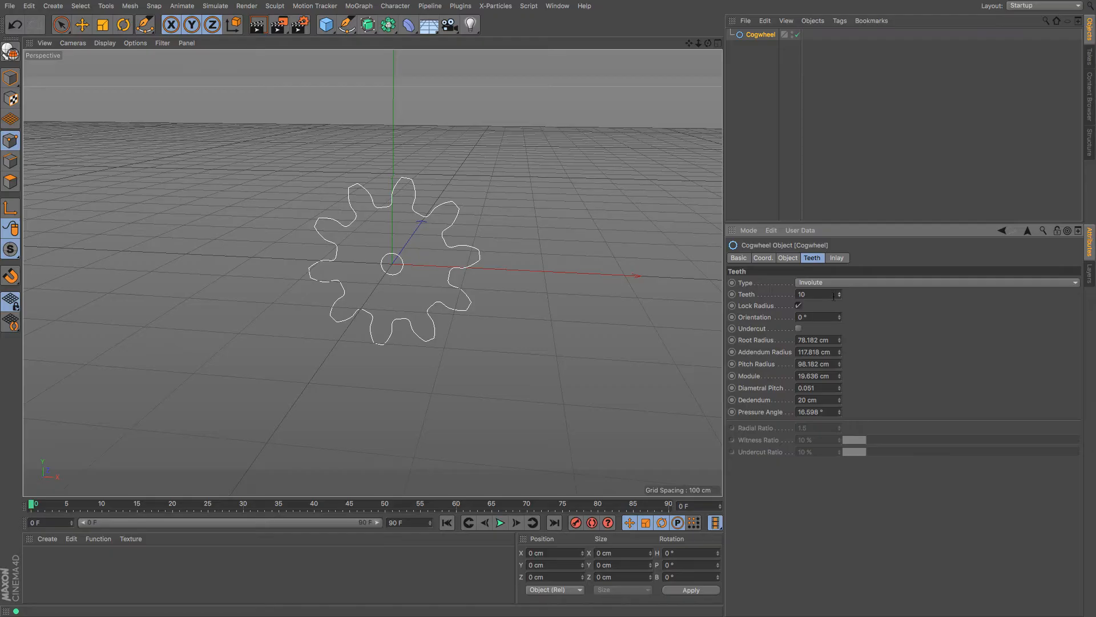
pyautogui.moveTo(839, 317); pyautogui.dragTo(691, 344)
pyautogui.write('0')
pyautogui.press('Return')
# Lower the root radius, then adjust diametral pitch and dedendum (17.061 cm dedendum, 27° pressure angle)
pyautogui.click(798, 329)
pyautogui.click(799, 329)
pyautogui.moveTo(698, 44); pyautogui.dragTo(682, 50)
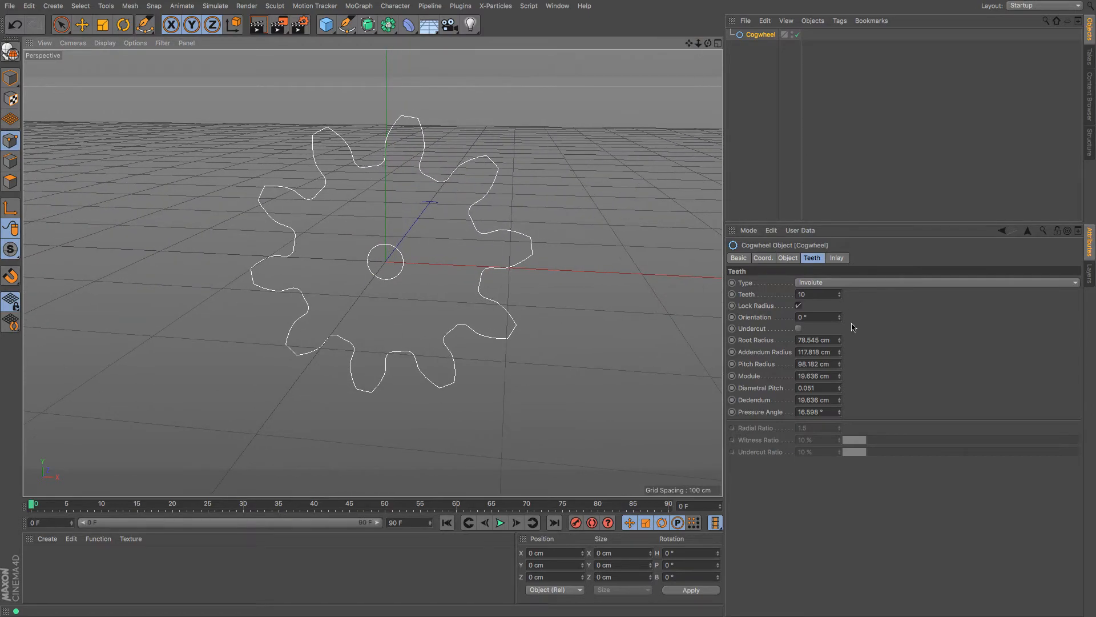
pyautogui.moveTo(839, 342)
pyautogui.mouseDown()
pyautogui.moveTo(839, 365)
pyautogui.moveTo(839, 336)
pyautogui.moveTo(829, 345)
pyautogui.moveTo(842, 348)
pyautogui.moveTo(842, 306)
pyautogui.moveTo(840, 359)
pyautogui.moveTo(840, 297)
pyautogui.moveTo(839, 372)
pyautogui.moveTo(839, 329)
pyautogui.moveTo(838, 353)
pyautogui.mouseUp()
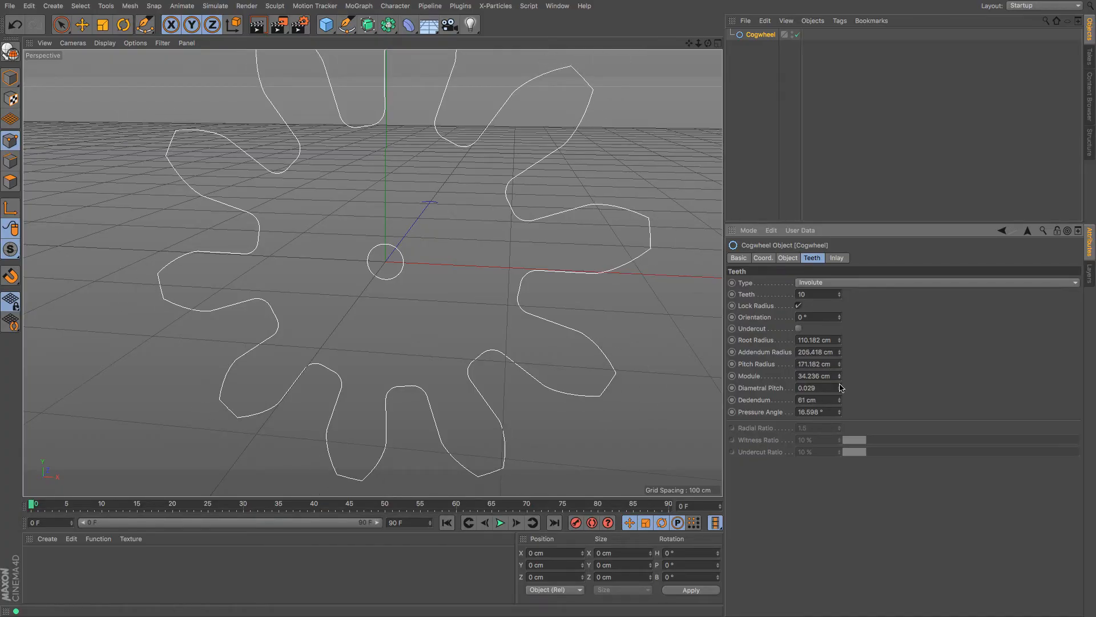
pyautogui.moveTo(841, 392)
pyautogui.mouseDown()
pyautogui.moveTo(841, 330)
pyautogui.moveTo(839, 413)
pyautogui.mouseUp()
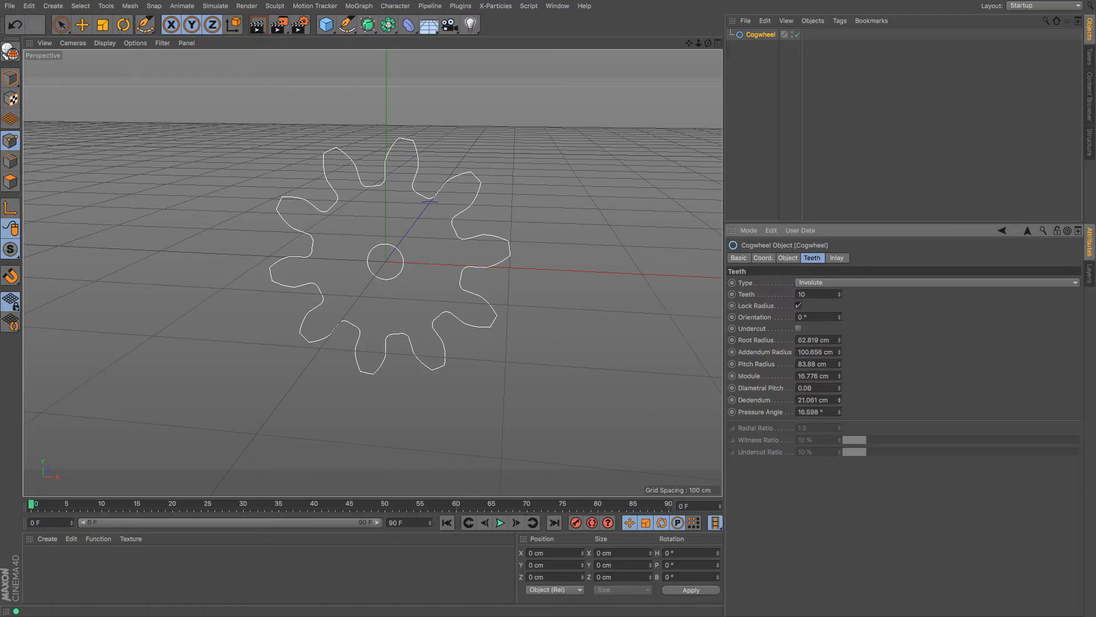
pyautogui.moveTo(838, 400)
pyautogui.mouseDown()
pyautogui.moveTo(838, 423)
pyautogui.moveTo(838, 407)
pyautogui.mouseUp()
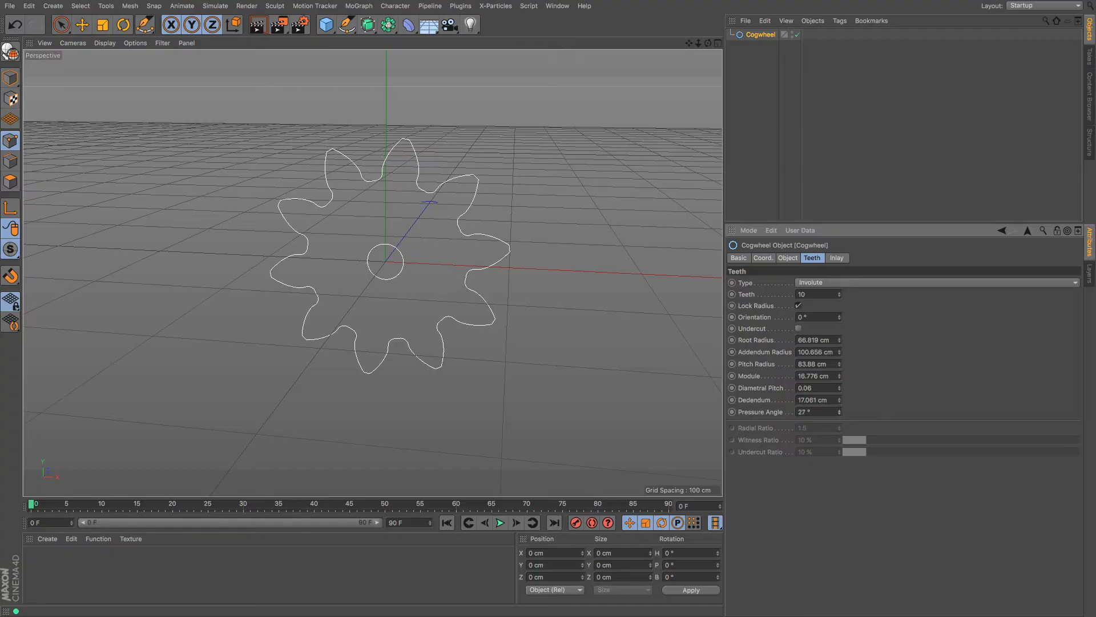
# Set the cogwheel's Inlay Type to Spokes
pyautogui.click(835, 258)
pyautogui.click(829, 287)
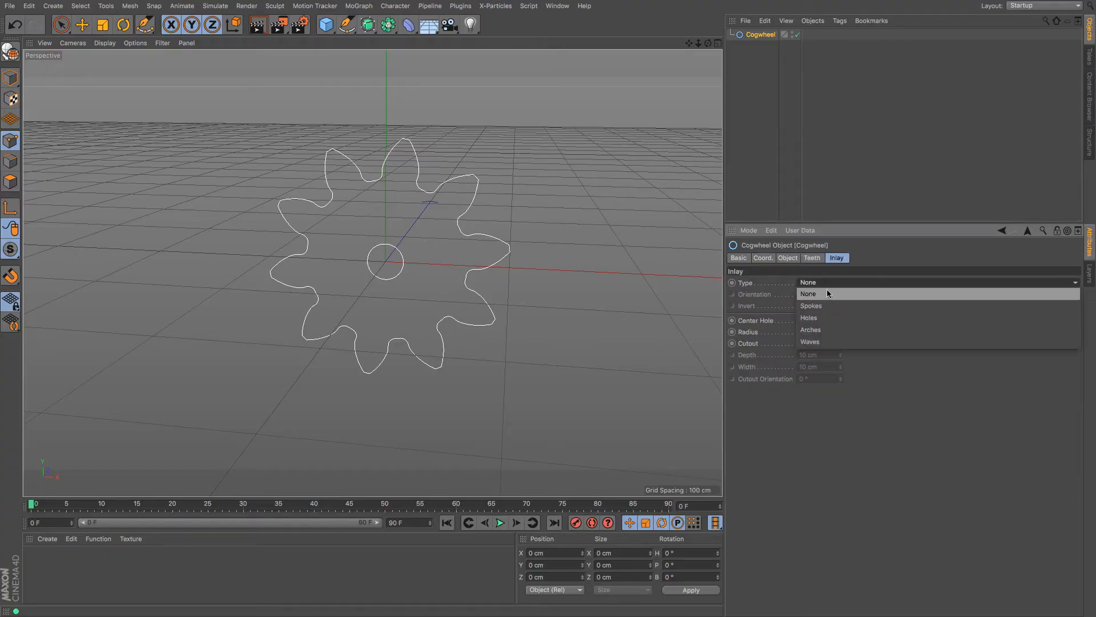
pyautogui.click(828, 306)
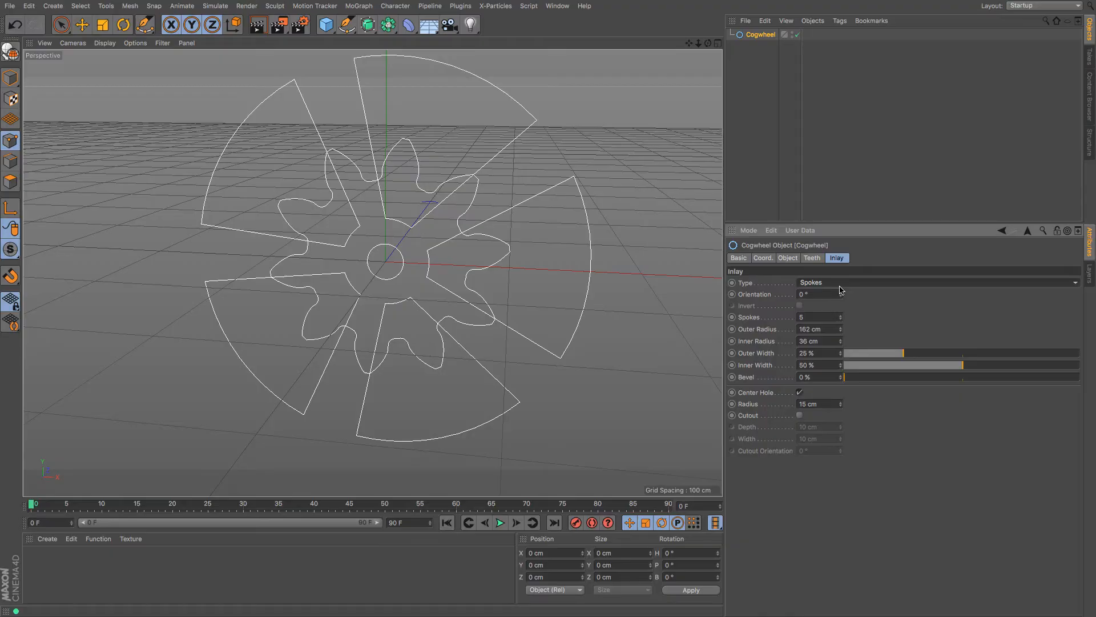
pyautogui.click(844, 284)
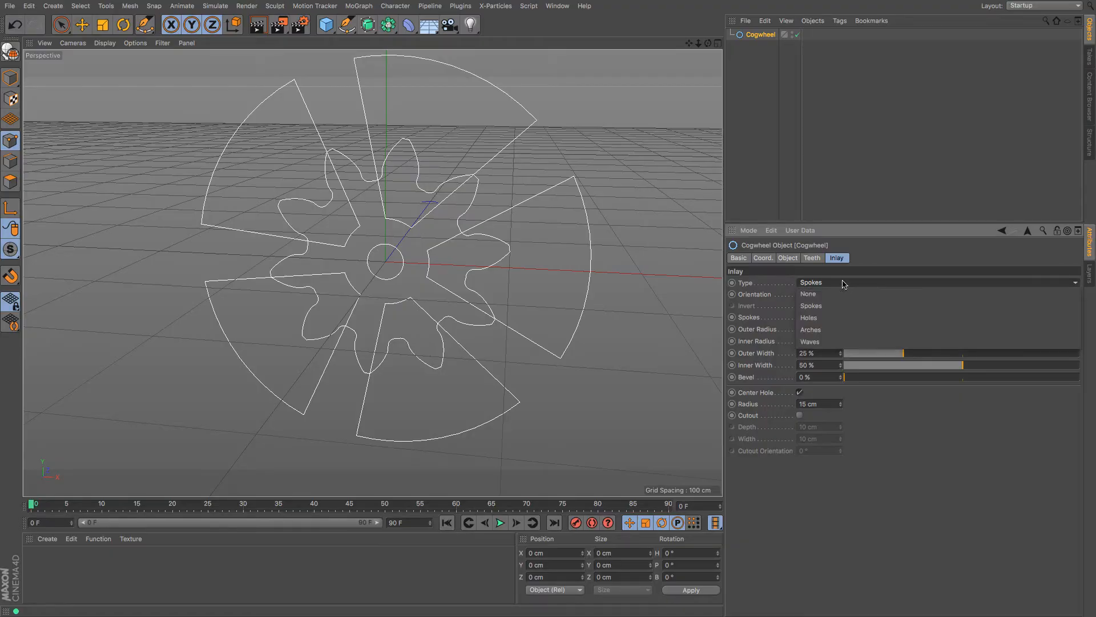
pyautogui.click(860, 194)
# Raise the root radius, increase to 22 teeth, and uncheck Lock Radius
pyautogui.click(808, 260)
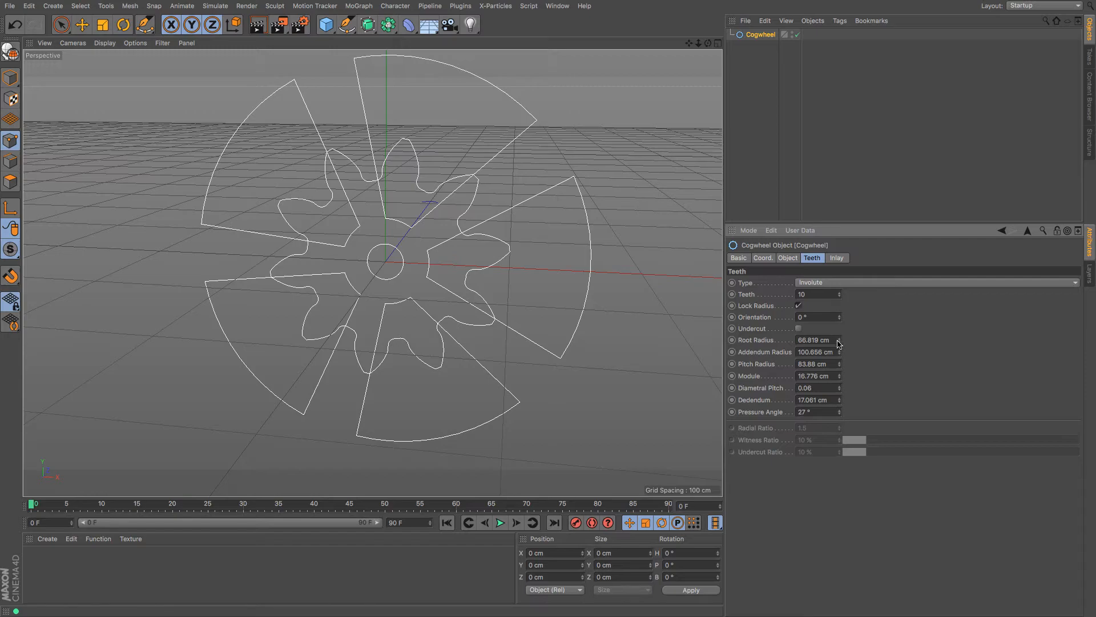
pyautogui.moveTo(839, 343); pyautogui.dragTo(838, 314)
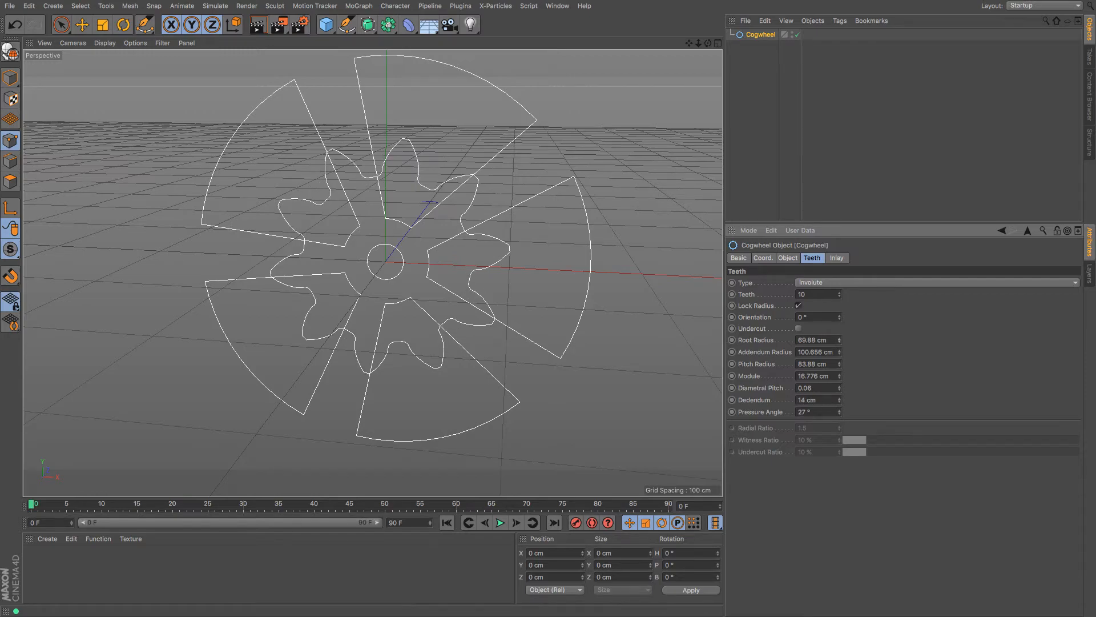
pyautogui.moveTo(840, 294)
pyautogui.mouseDown()
pyautogui.moveTo(839, 268)
pyautogui.moveTo(839, 297)
pyautogui.moveTo(839, 280)
pyautogui.mouseUp()
pyautogui.click(802, 306)
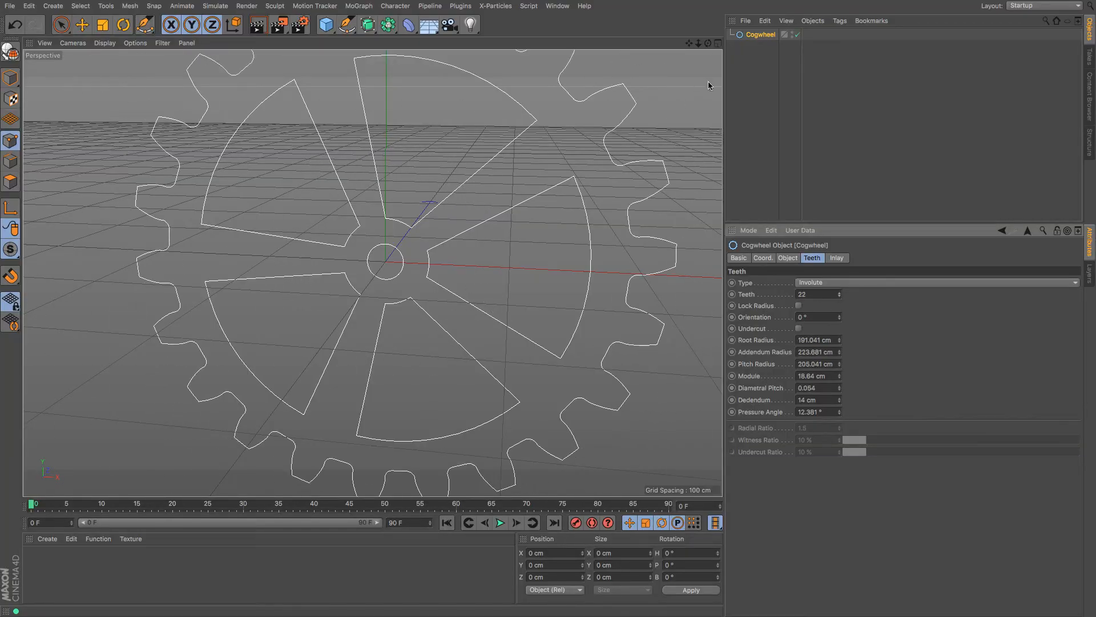
pyautogui.moveTo(699, 44); pyautogui.dragTo(668, 45)
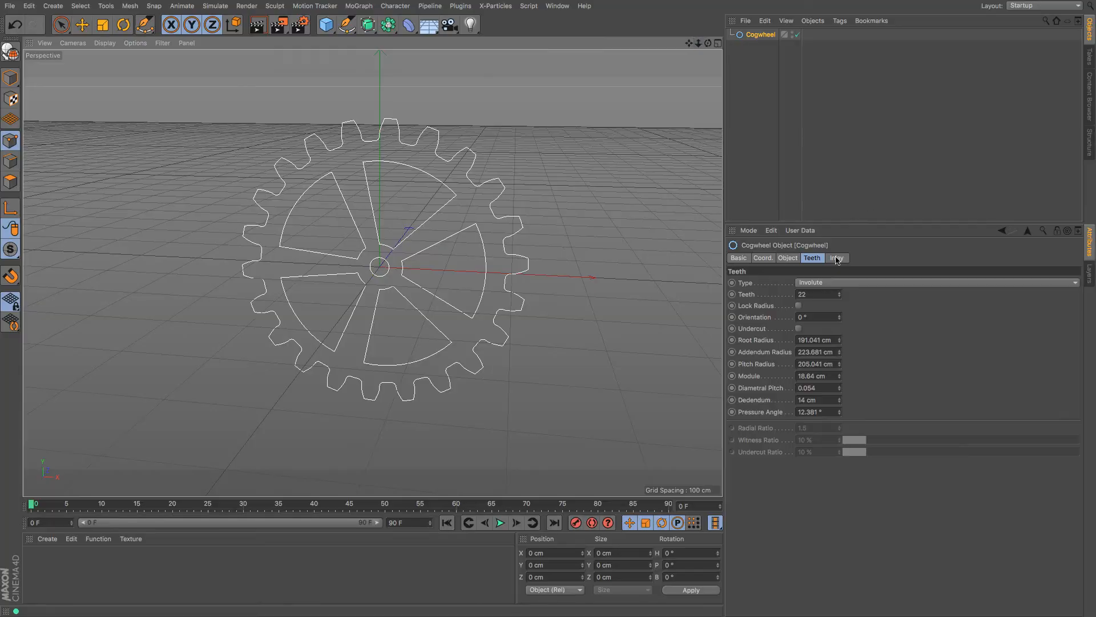
# Try Holes and Arches inlays, then settle on Waves with 44% width and 5 waves
pyautogui.click(836, 259)
pyautogui.click(849, 284)
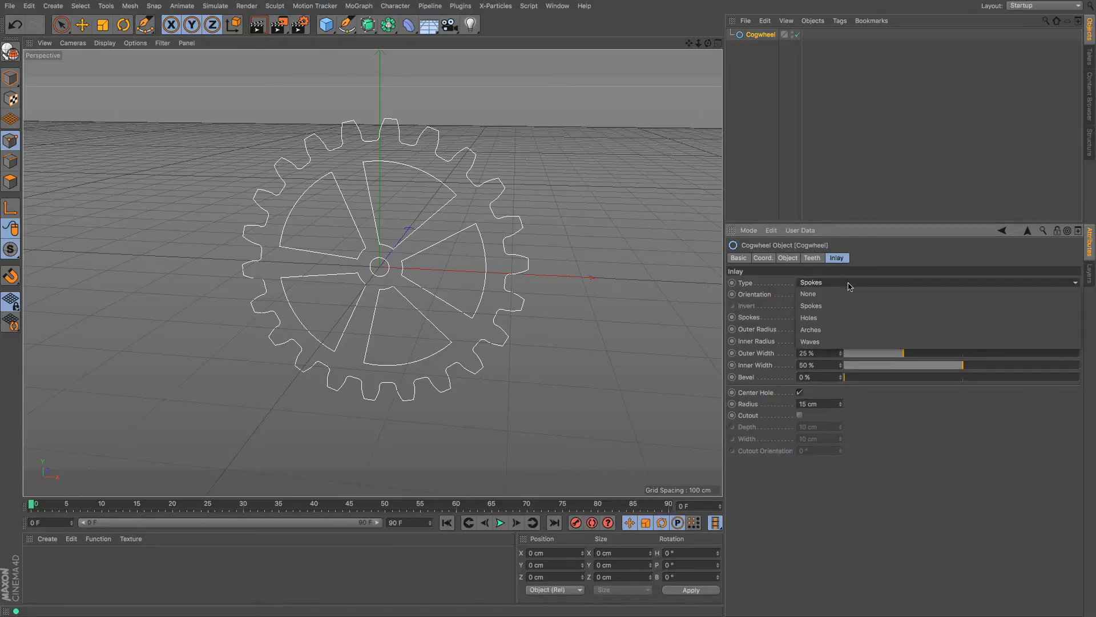
pyautogui.click(846, 317)
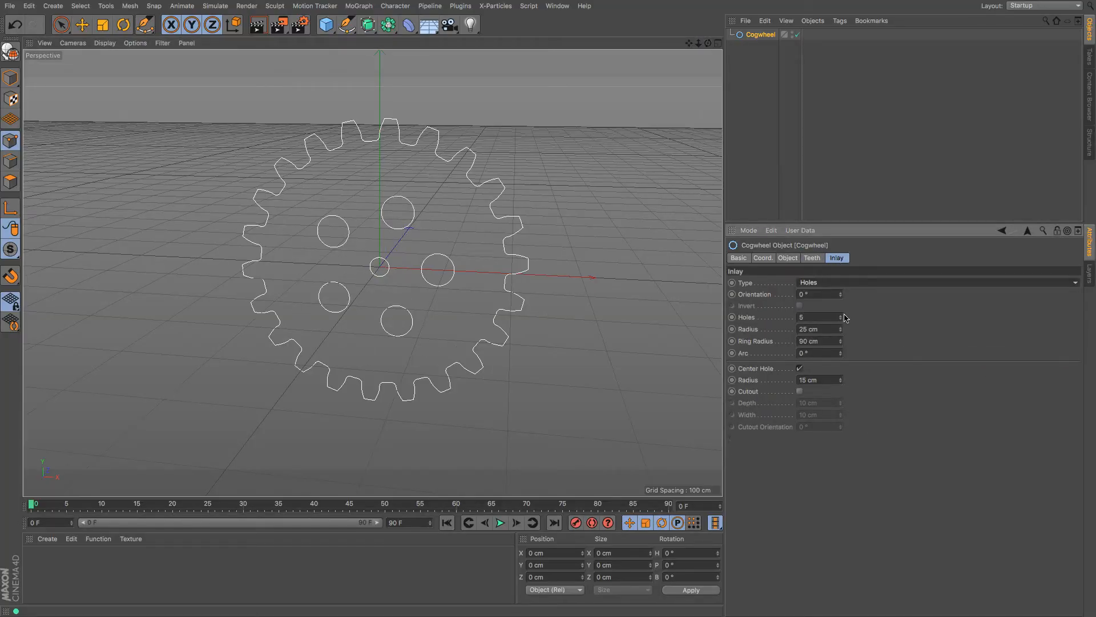
pyautogui.click(862, 288)
pyautogui.click(861, 330)
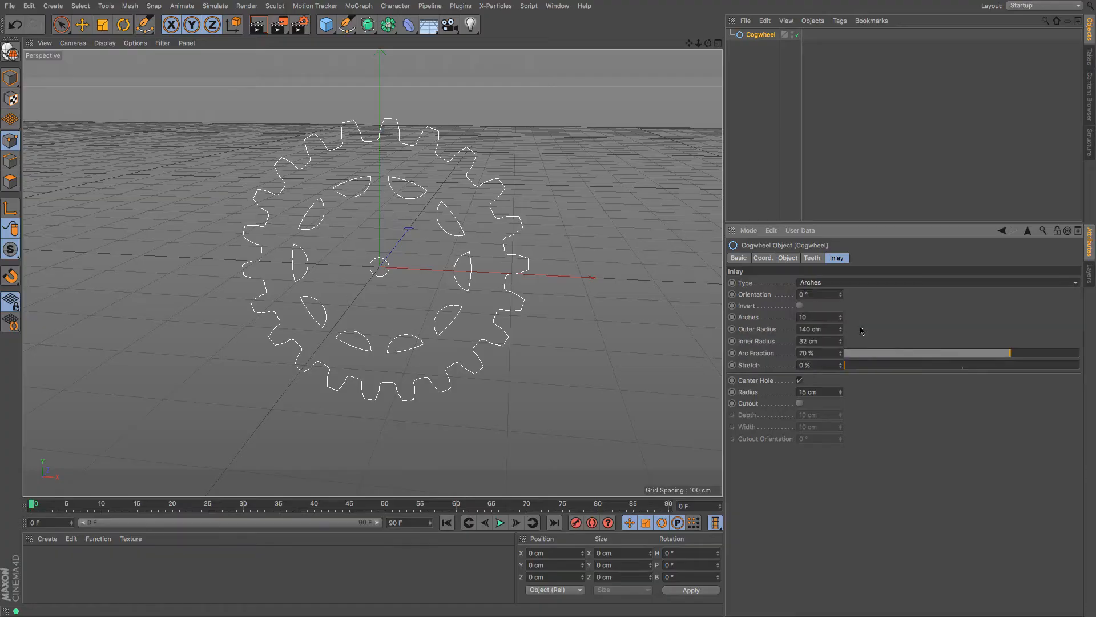
pyautogui.click(867, 283)
pyautogui.click(853, 342)
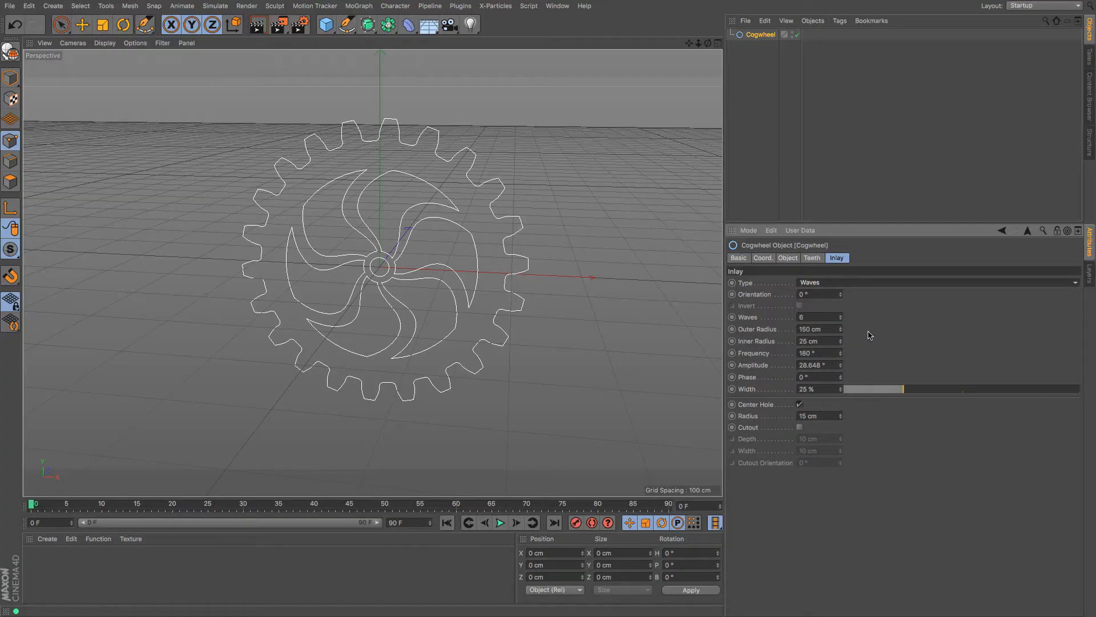
pyautogui.moveTo(903, 389); pyautogui.dragTo(951, 403)
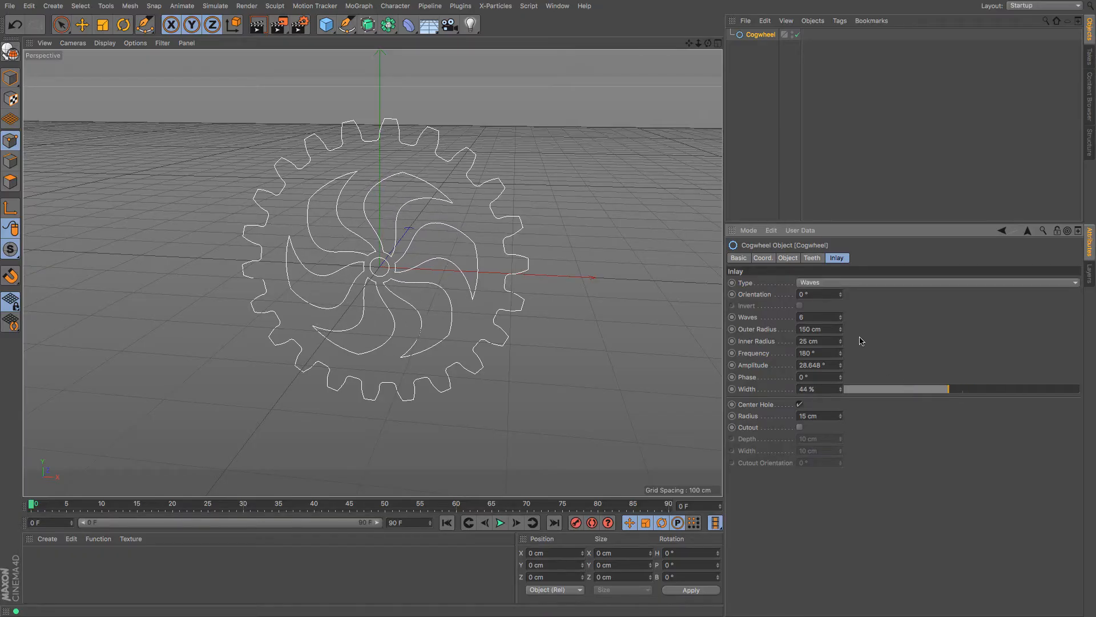
pyautogui.moveTo(840, 317); pyautogui.dragTo(842, 363)
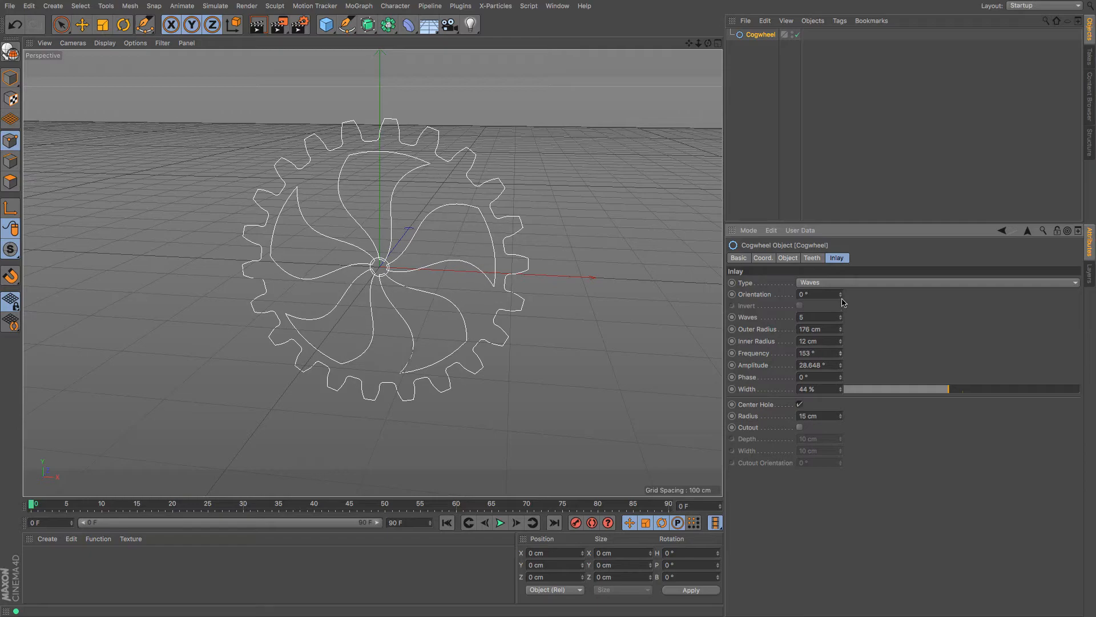
# Switch the inlay back to Spokes with 9% outer width and 21 spokes, keeping the centre hole
pyautogui.click(845, 288)
pyautogui.click(842, 306)
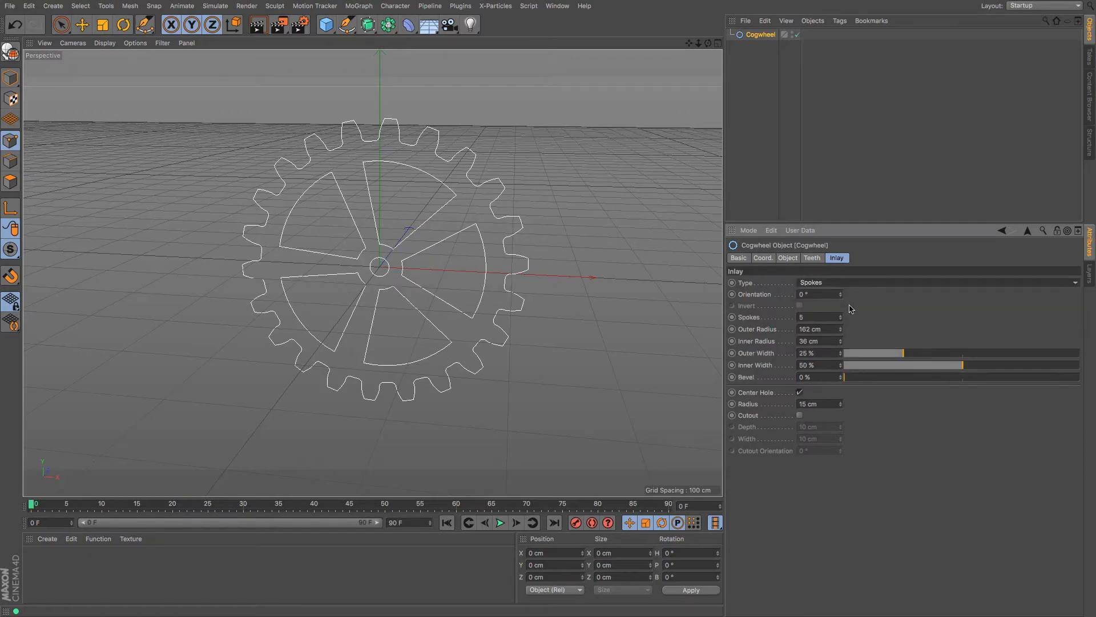
pyautogui.moveTo(903, 356); pyautogui.dragTo(865, 354)
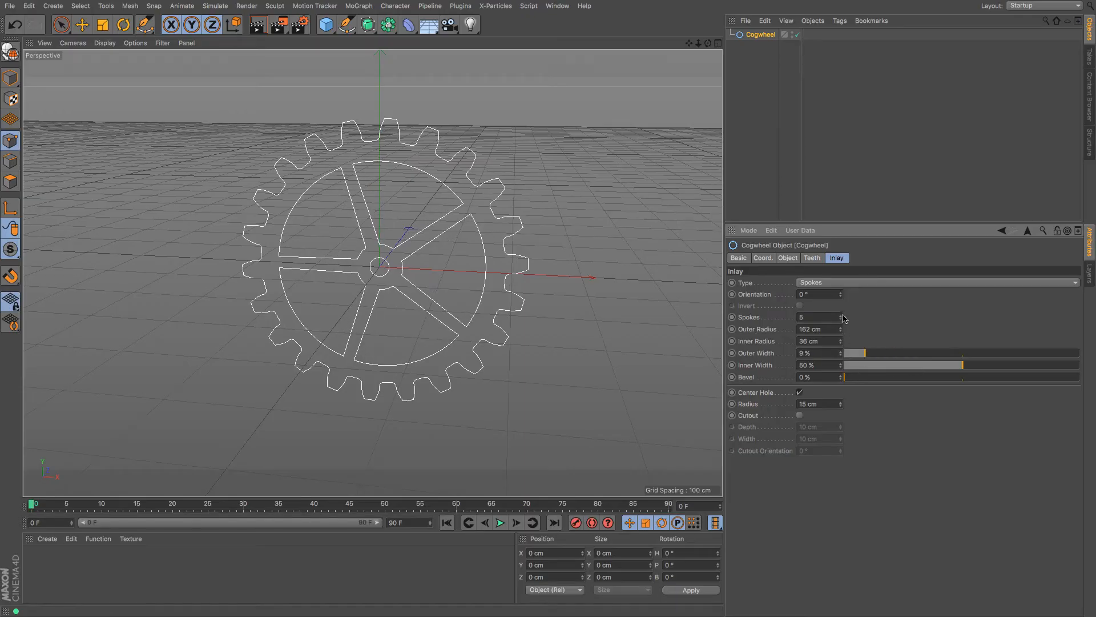
pyautogui.moveTo(841, 317); pyautogui.dragTo(840, 298)
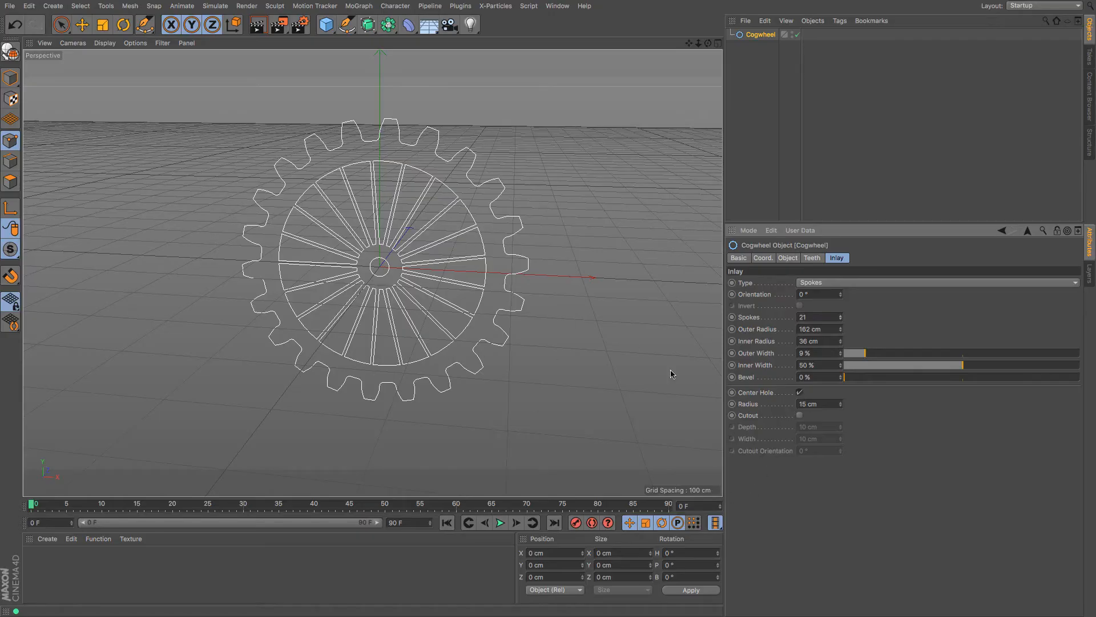
pyautogui.click(800, 392)
pyautogui.click(800, 392)
pyautogui.moveTo(708, 43); pyautogui.dragTo(579, 103)
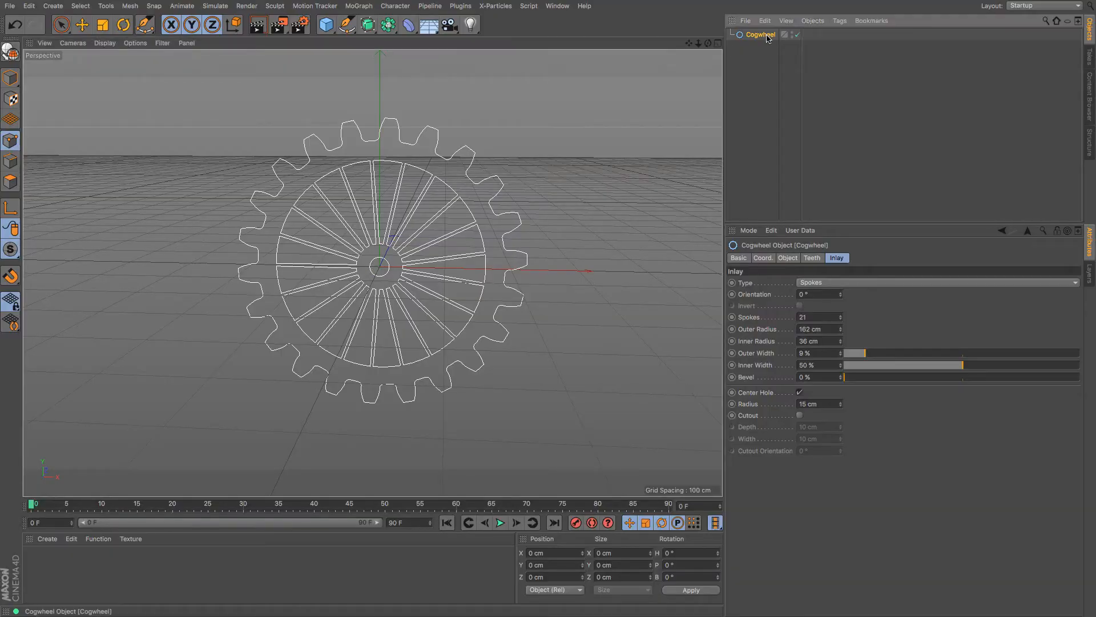
# Delete the cogwheel and add a Circle spline to the scene
pyautogui.press('Delete')
pyautogui.click(347, 24)
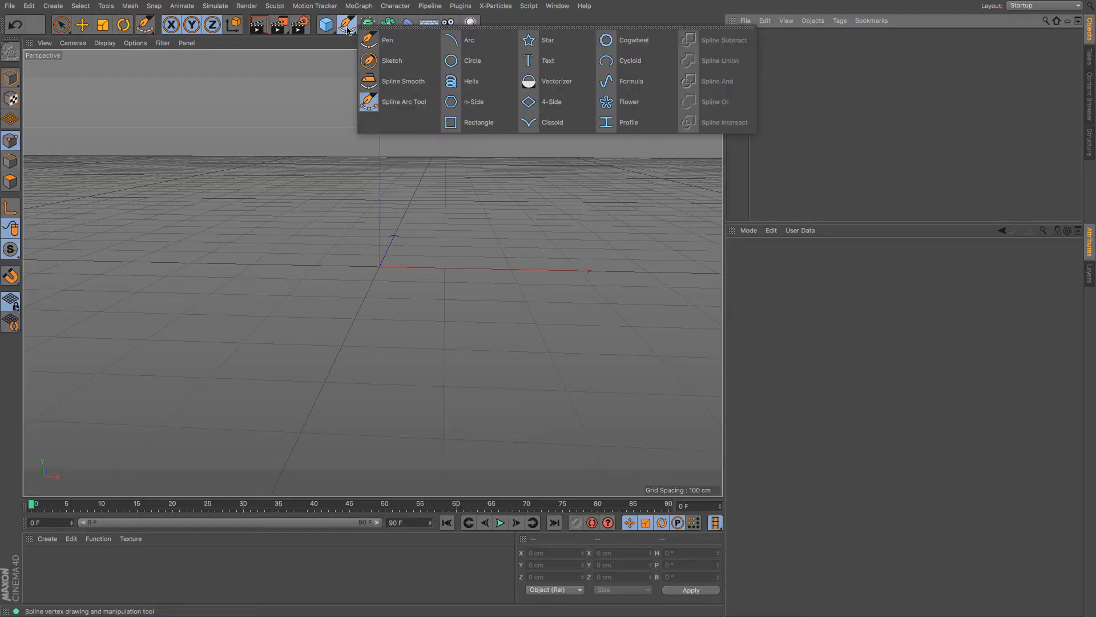
pyautogui.click(471, 62)
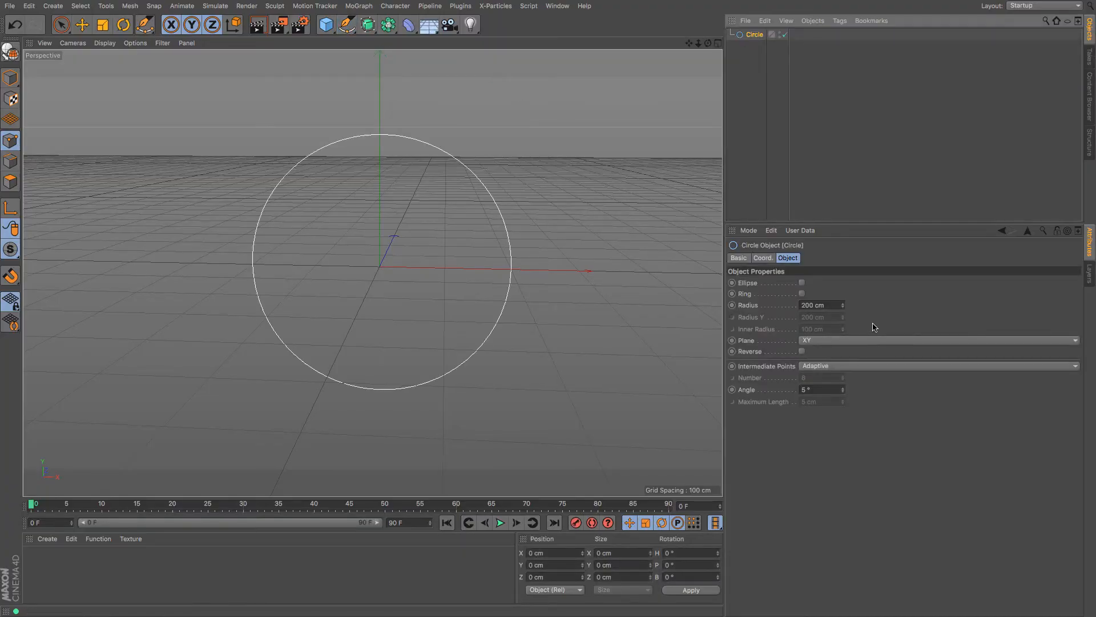
# After briefly trying Ellipse, make the circle a Ring with 182 cm radius and 119 cm inner radius
pyautogui.click(802, 283)
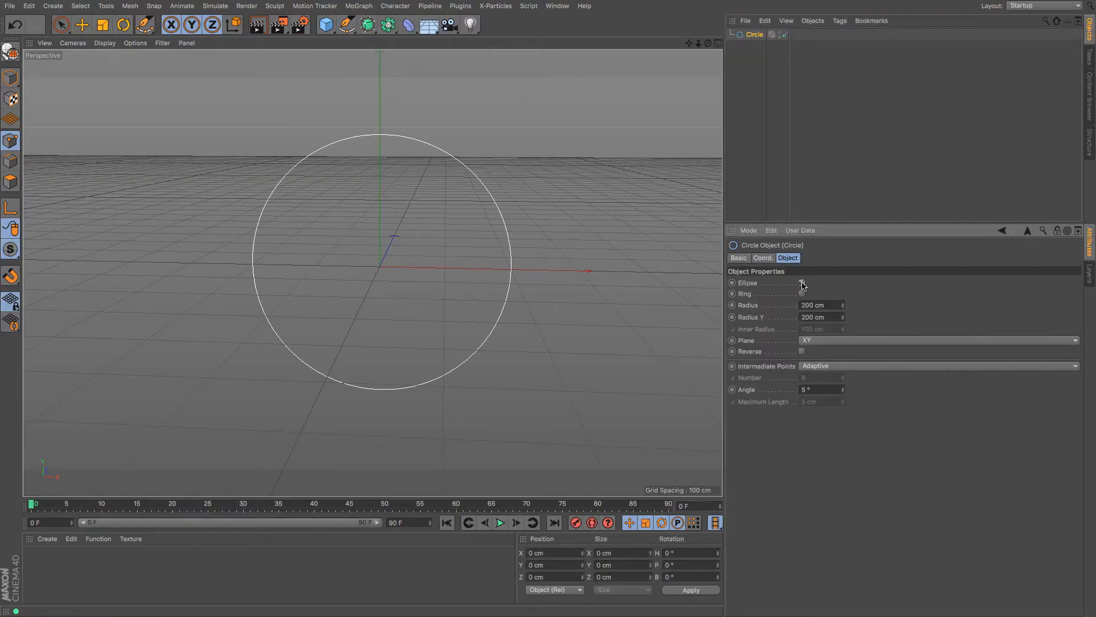
pyautogui.moveTo(843, 317)
pyautogui.mouseDown()
pyautogui.moveTo(843, 306)
pyautogui.moveTo(843, 328)
pyautogui.mouseUp()
pyautogui.hotkey('ctrl', 'z')
pyautogui.click(802, 284)
pyautogui.click(802, 293)
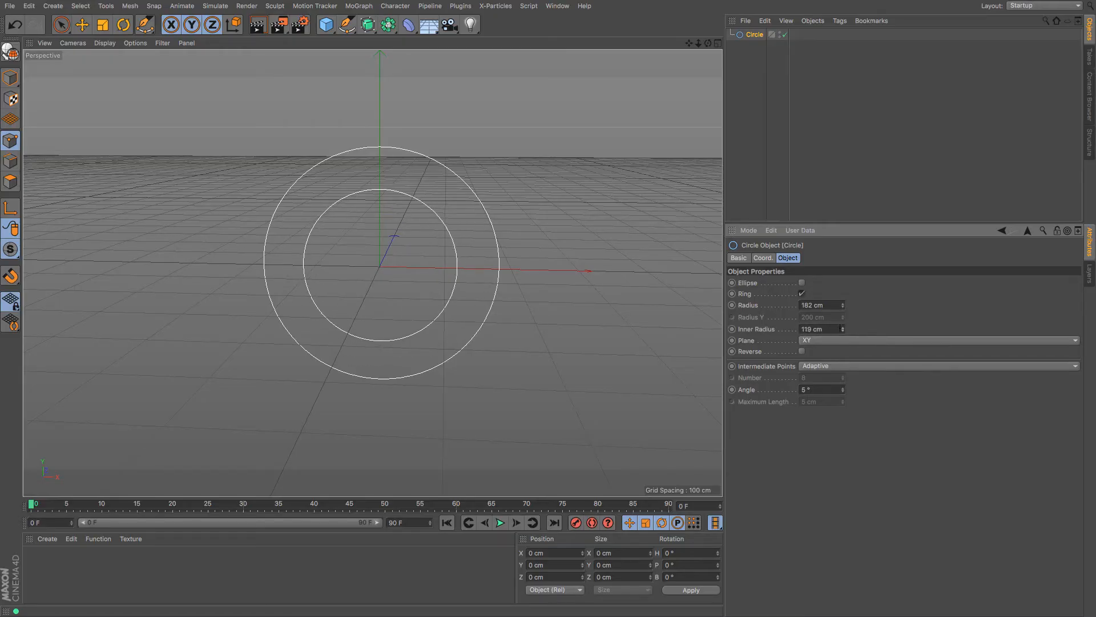
pyautogui.click(753, 37)
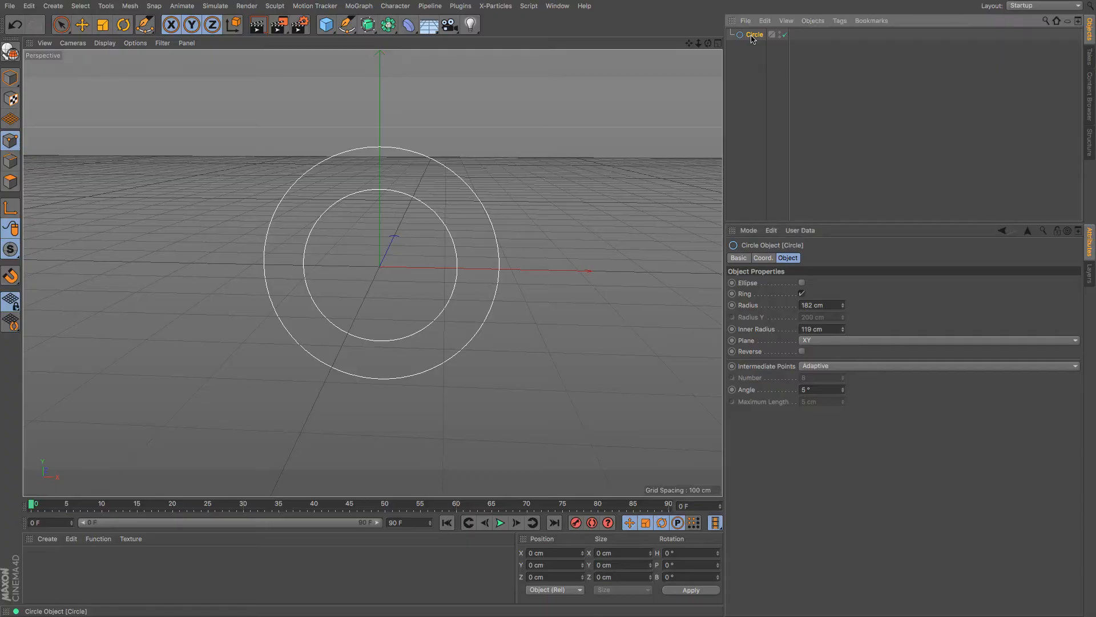
# Delete the circle and add a Text spline to the scene
pyautogui.press('Delete')
pyautogui.click(347, 30)
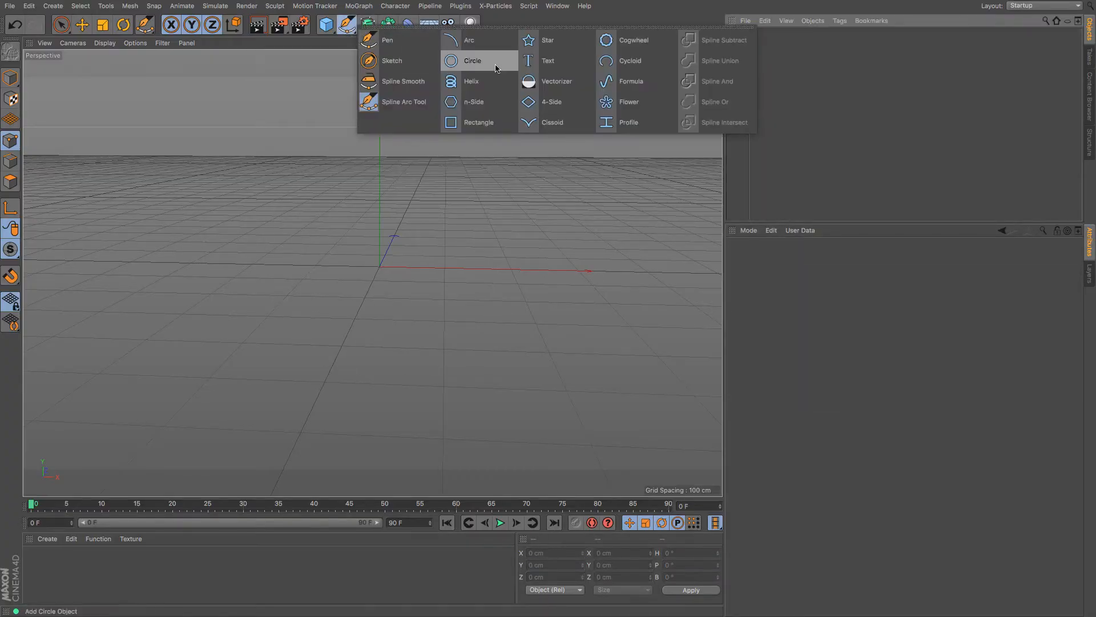
pyautogui.click(551, 60)
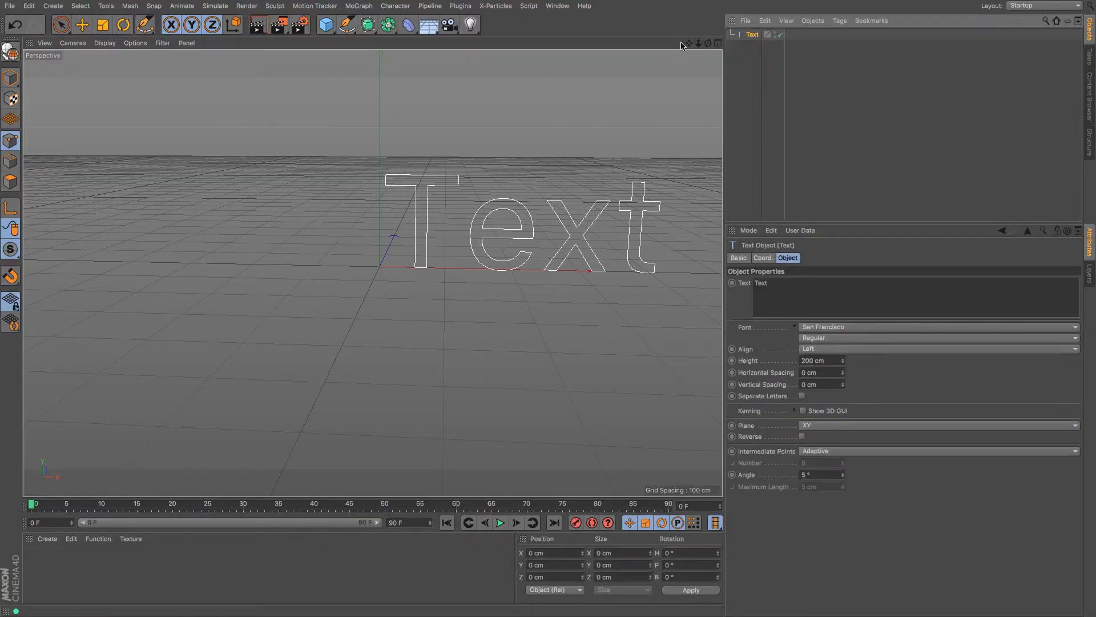
pyautogui.moveTo(688, 44); pyautogui.dragTo(531, 53)
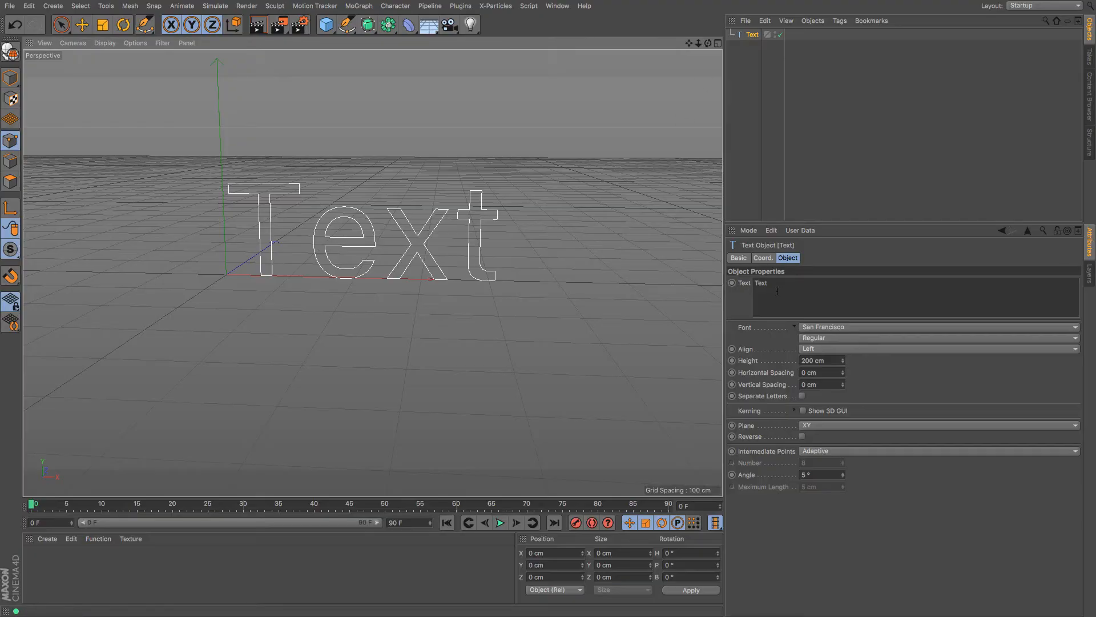
# Replace the text content with 'Spline' on one line and 'Line' beneath it
pyautogui.moveTo(777, 291); pyautogui.dragTo(699, 280)
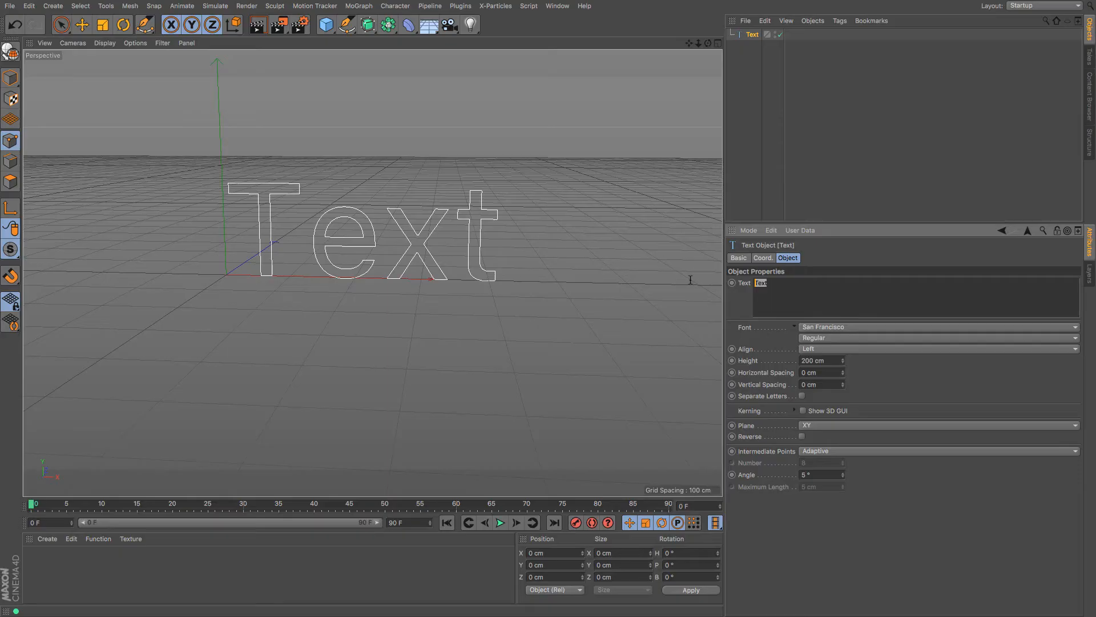
pyautogui.write('Spline')
pyautogui.click(746, 201)
pyautogui.moveTo(688, 43); pyautogui.dragTo(675, 0)
pyautogui.click(752, 35)
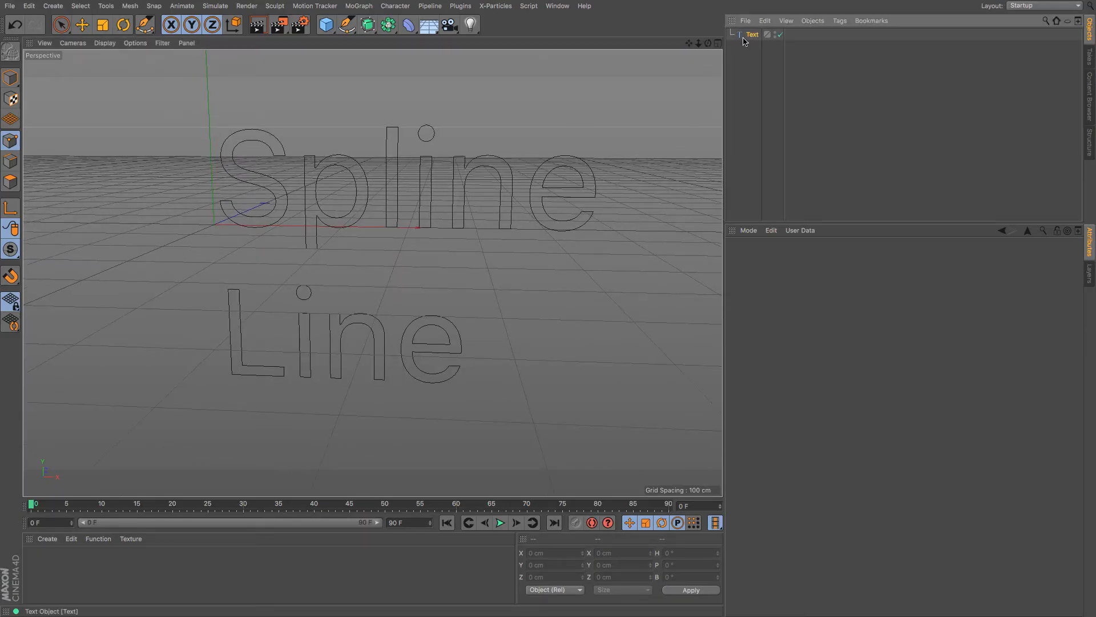
# Set the text to 198 cm height with -25/-37 cm spacing and hide the kerning 3D GUI
pyautogui.moveTo(844, 363); pyautogui.dragTo(843, 390)
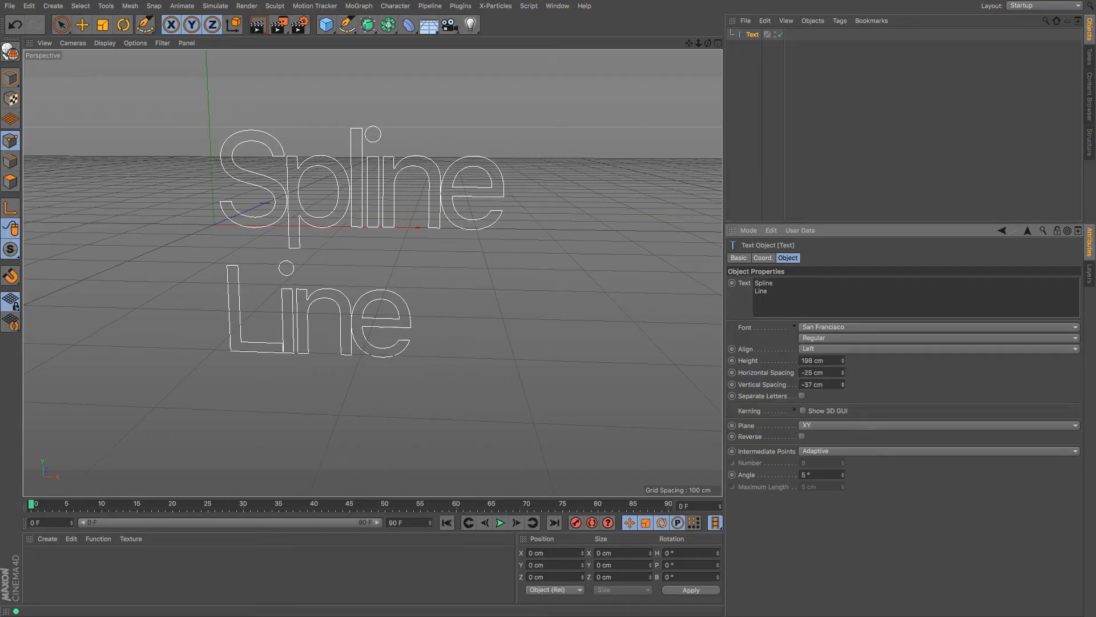
pyautogui.click(795, 411)
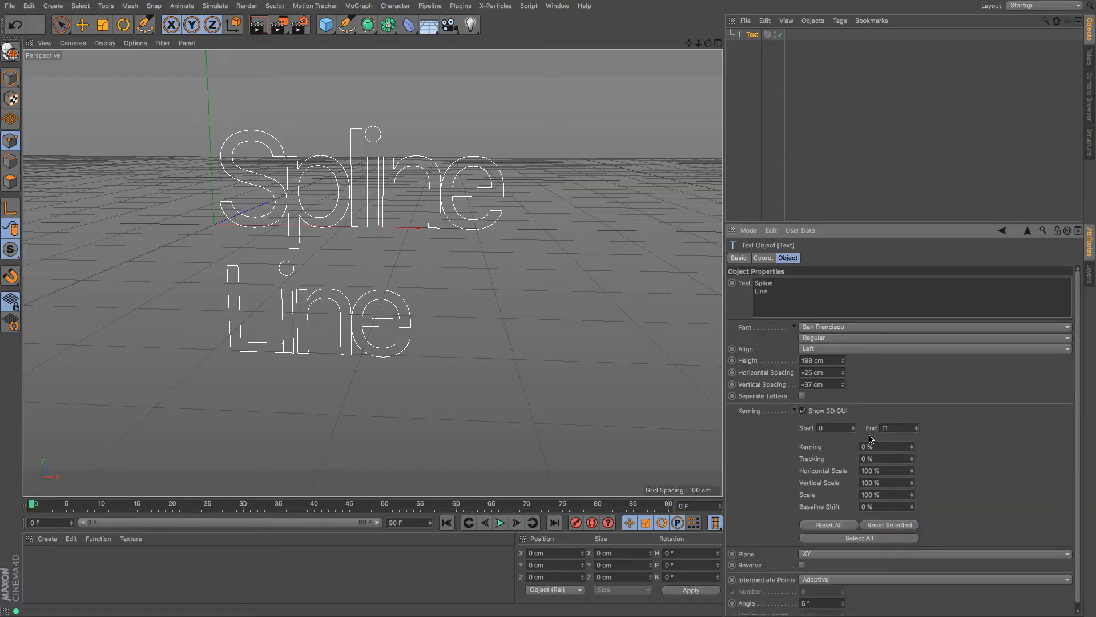
pyautogui.keyDown('alt'); pyautogui.moveTo(440, 311); pyautogui.dragTo(398, 288); pyautogui.keyUp('alt')
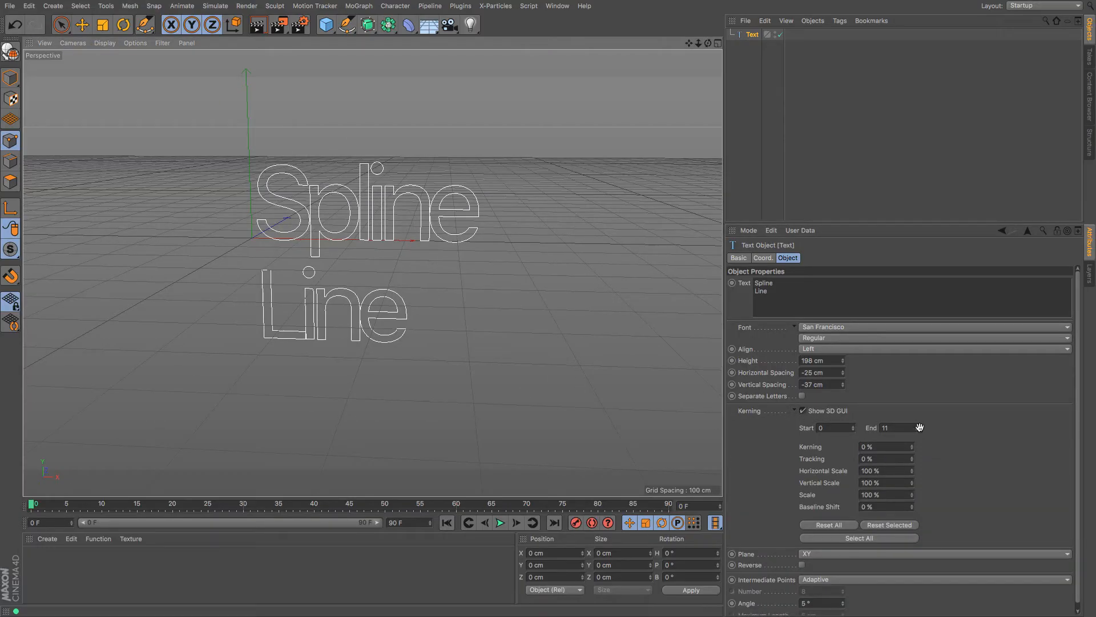
pyautogui.scroll(-1, 918, 426)
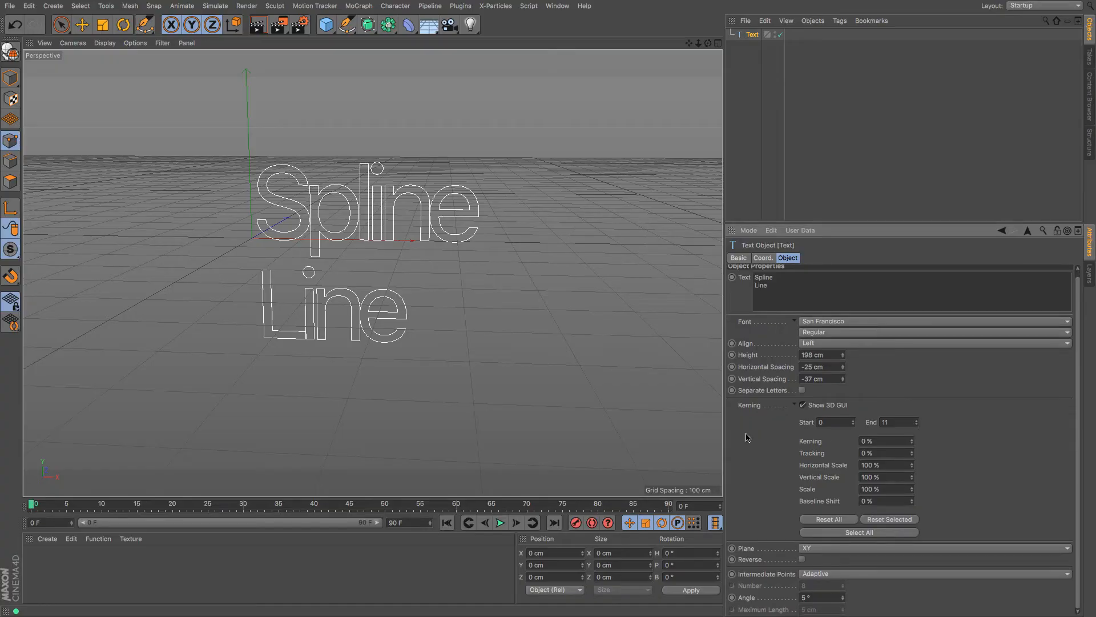
pyautogui.click(803, 405)
# Try Raanana, then set the text's font to Roboto Bold and frame it in the view
pyautogui.scroll(1, 769, 455)
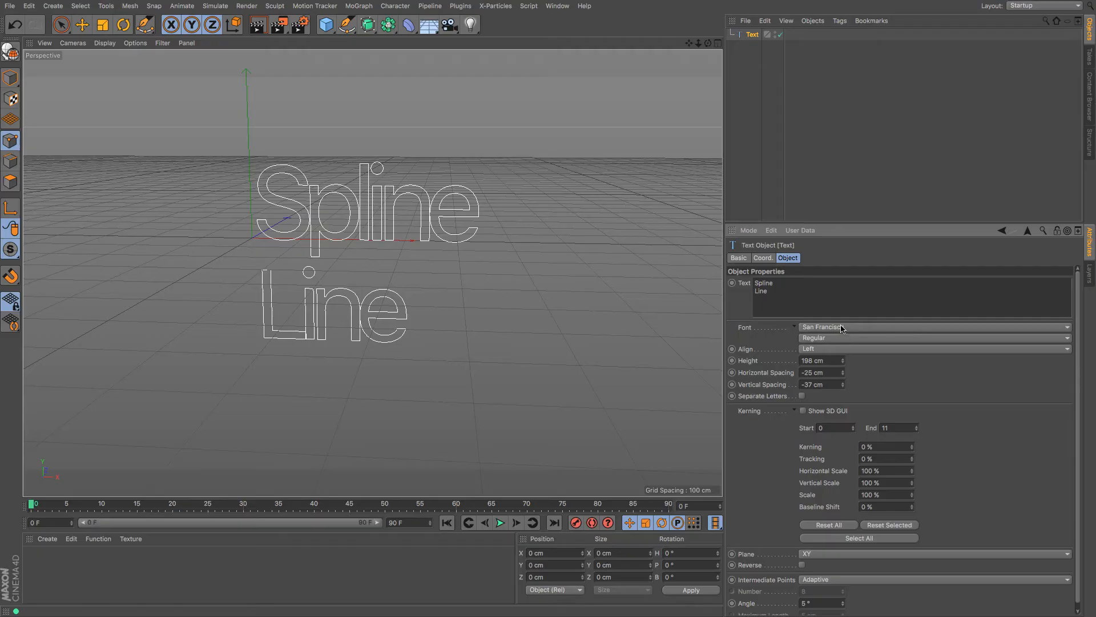
pyautogui.moveTo(787, 291); pyautogui.dragTo(728, 278)
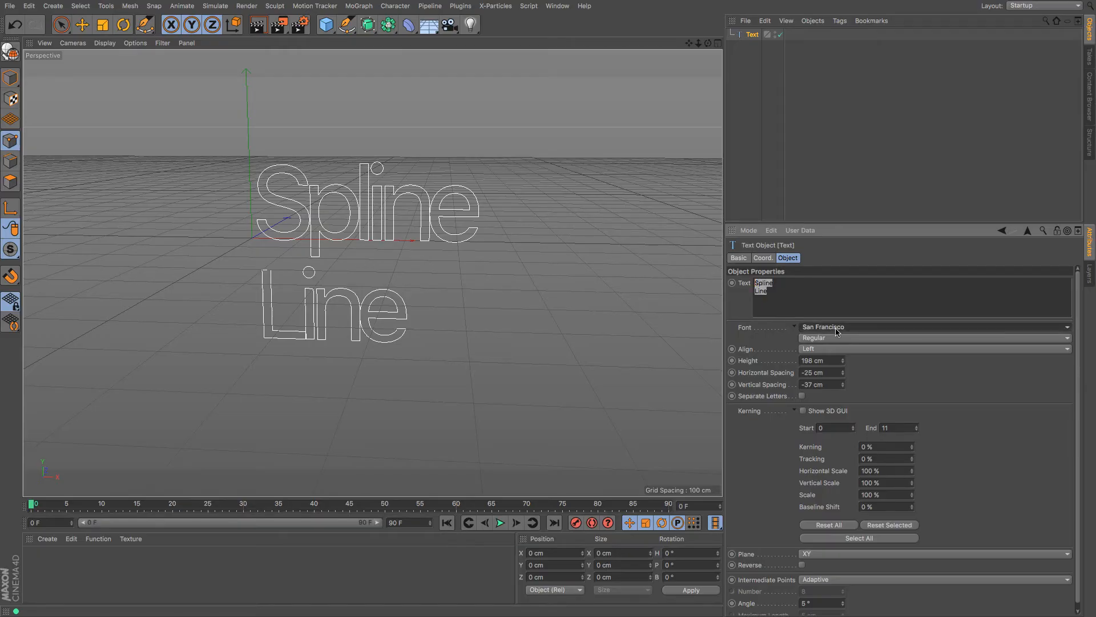
pyautogui.click(851, 329)
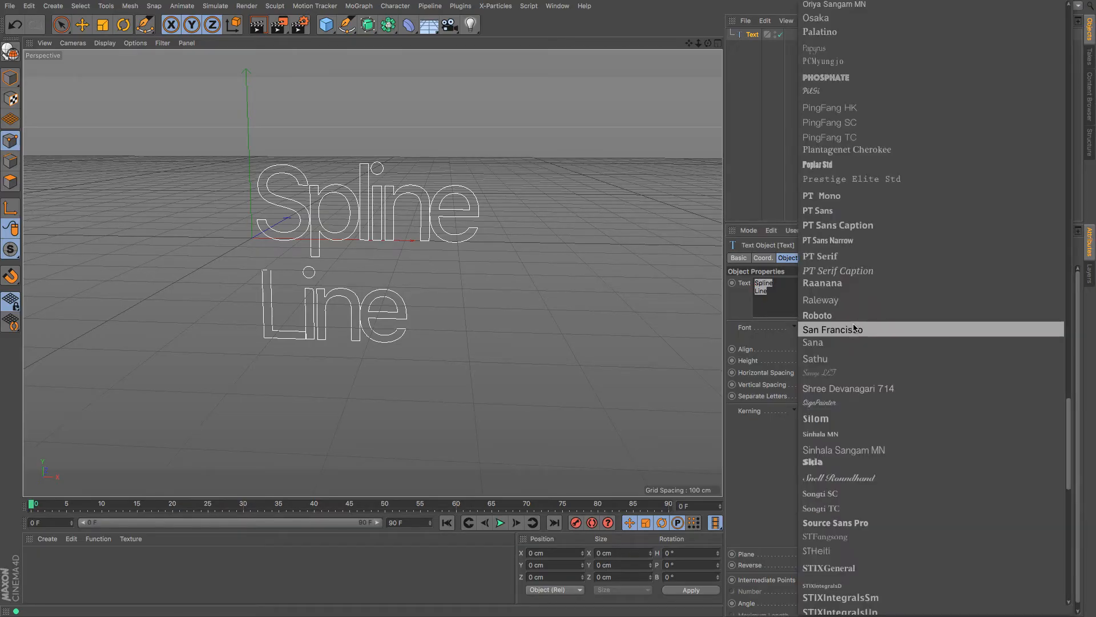
pyautogui.click(850, 285)
pyautogui.press('h')
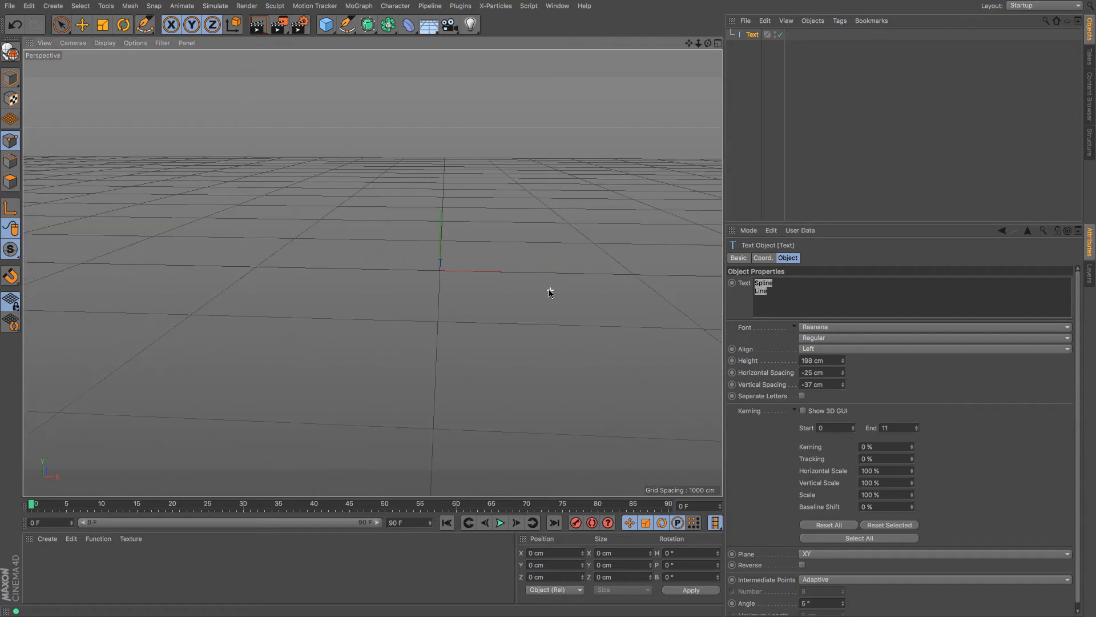
pyautogui.click(922, 327)
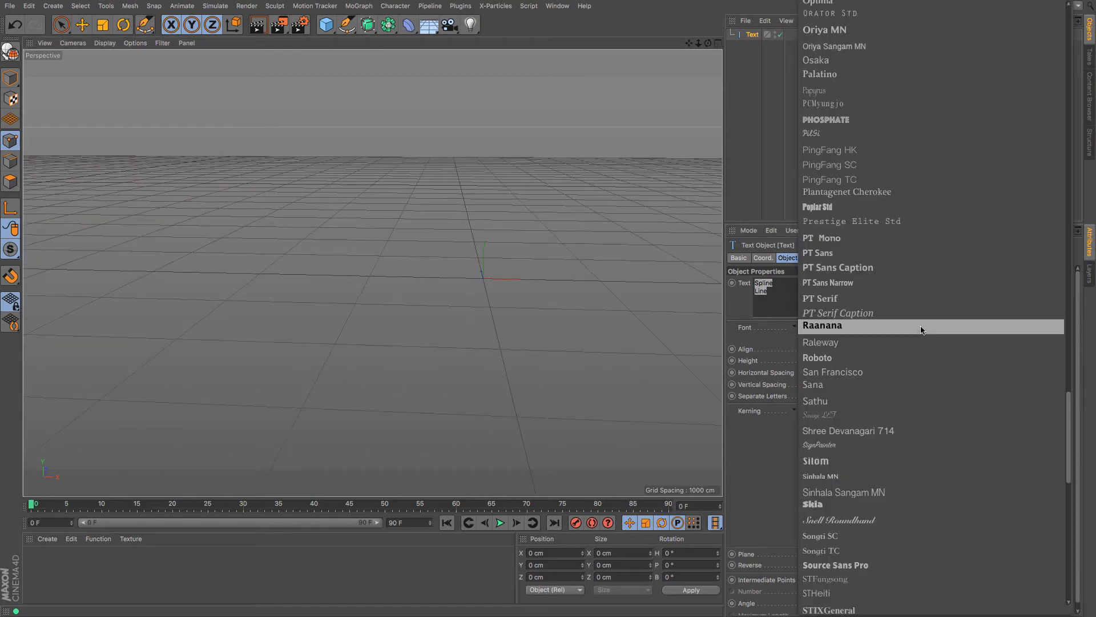
pyautogui.click(893, 357)
pyautogui.press('h')
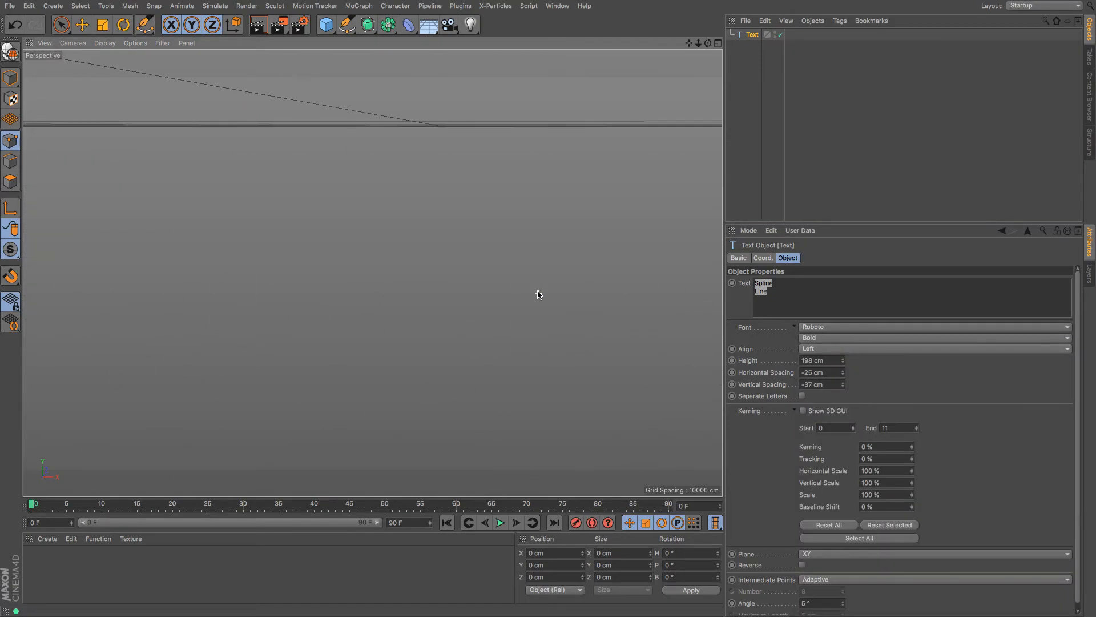
pyautogui.moveTo(689, 45)
pyautogui.mouseDown()
pyautogui.moveTo(669, 64)
pyautogui.moveTo(689, 54)
pyautogui.mouseUp()
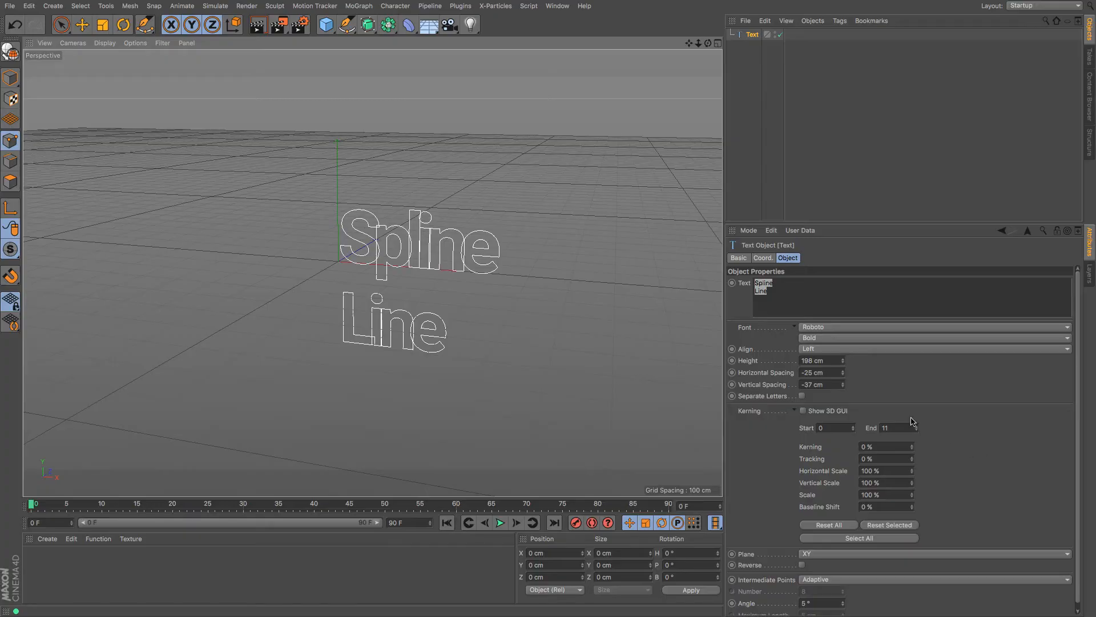
pyautogui.click(753, 38)
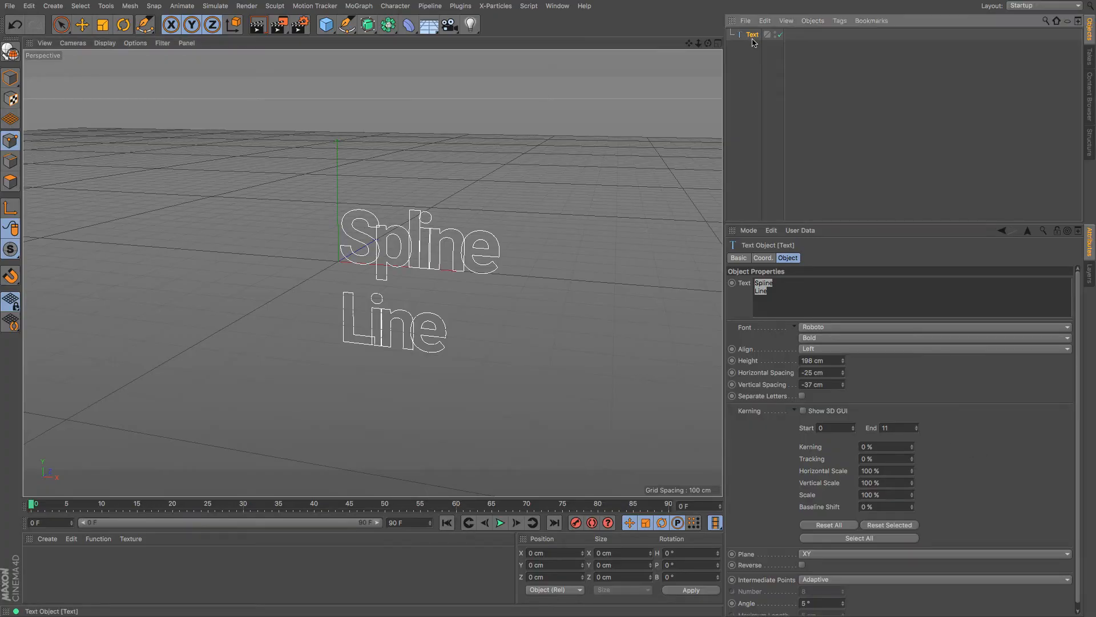
# Delete the text and add a Cycloid spline to the scene
pyautogui.press('Delete')
pyautogui.click(346, 25)
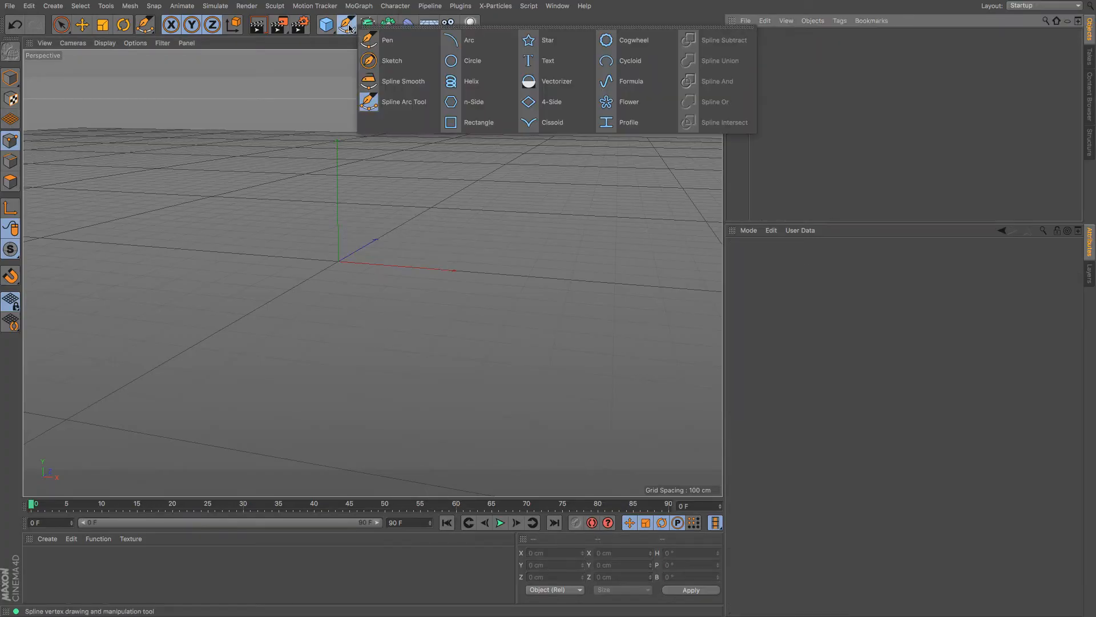
pyautogui.click(634, 60)
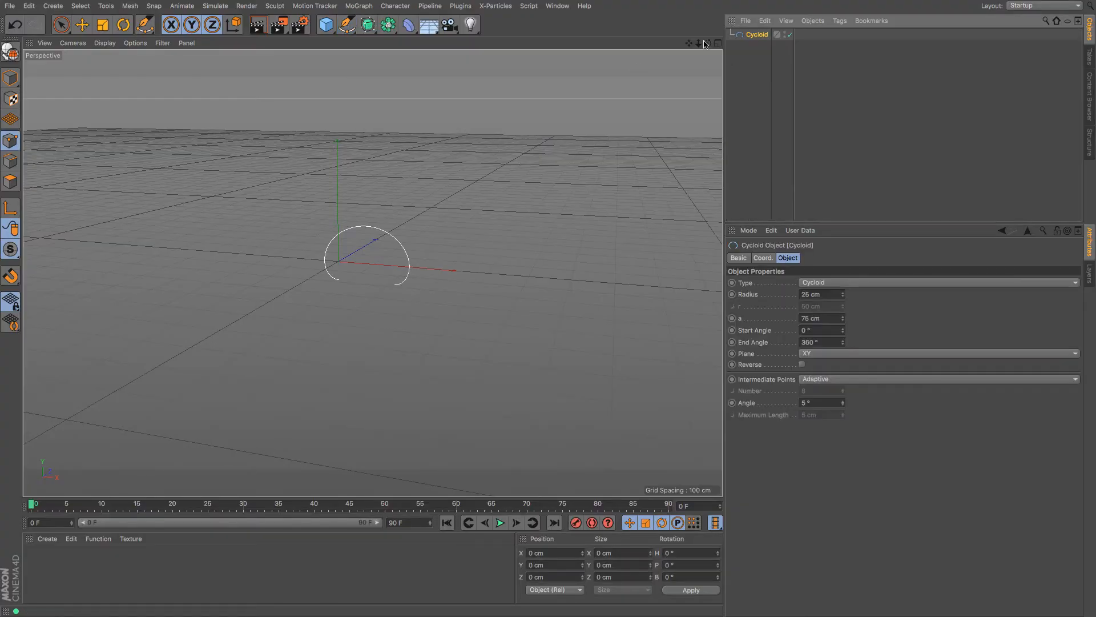
# Set the cycloid's radius to 61 cm, a to 123 cm and start angle to -228°
pyautogui.scroll(5, 372, 273)
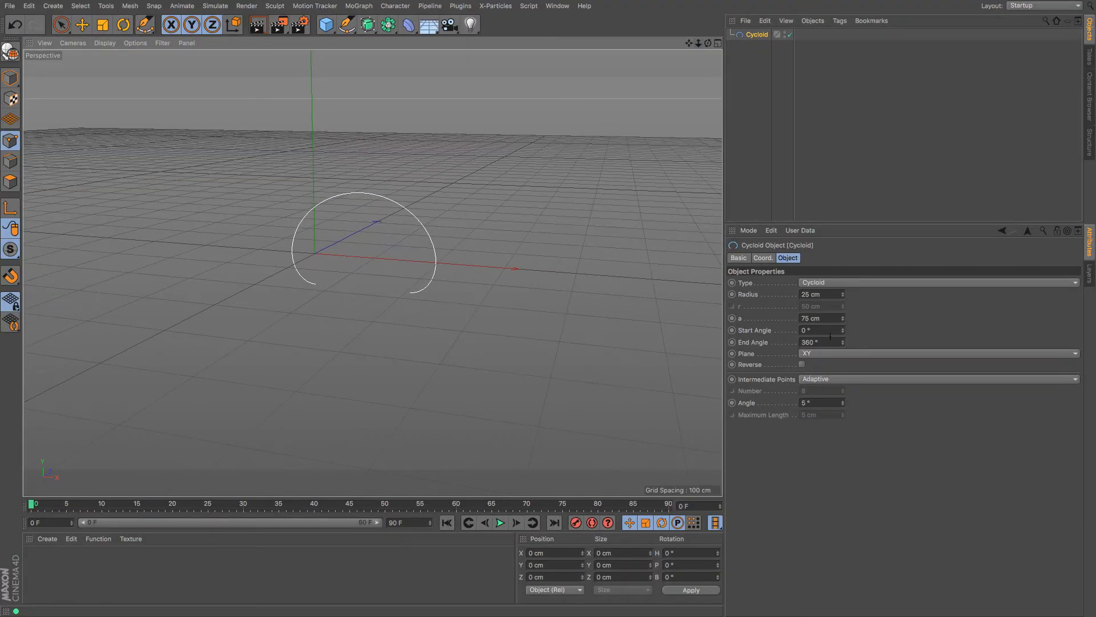
pyautogui.moveTo(843, 294); pyautogui.dragTo(843, 271)
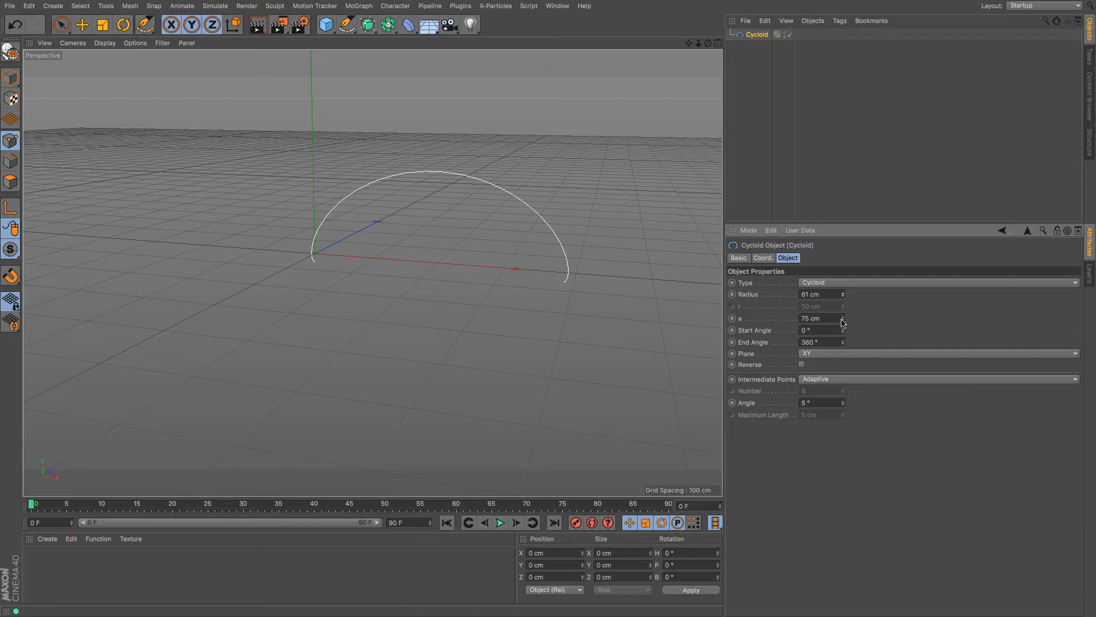
pyautogui.moveTo(843, 323); pyautogui.dragTo(833, 286)
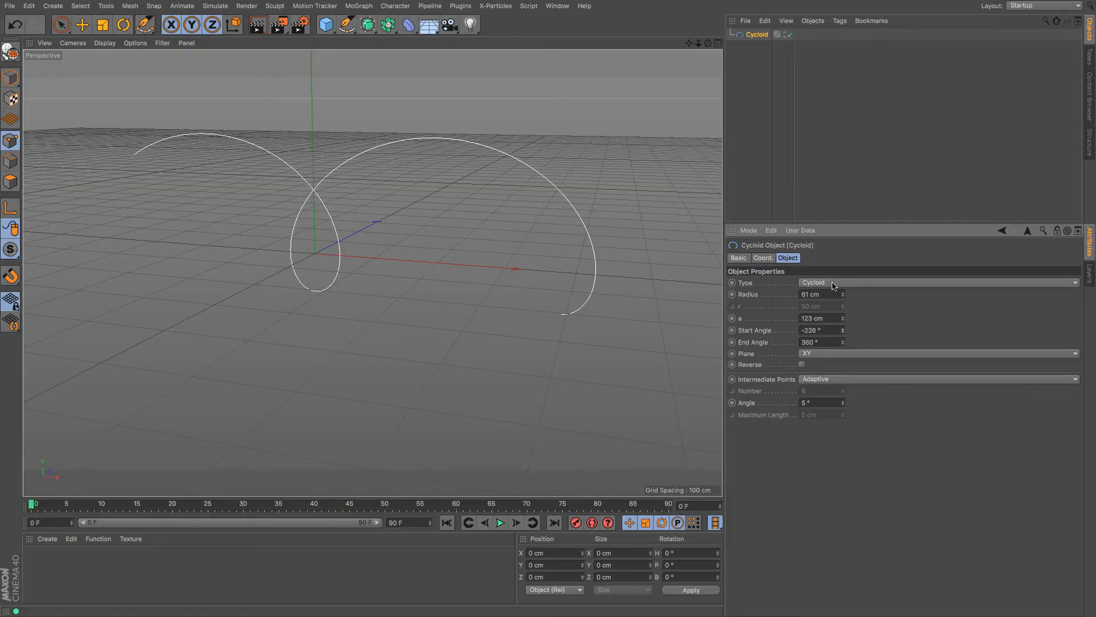
pyautogui.click(831, 281)
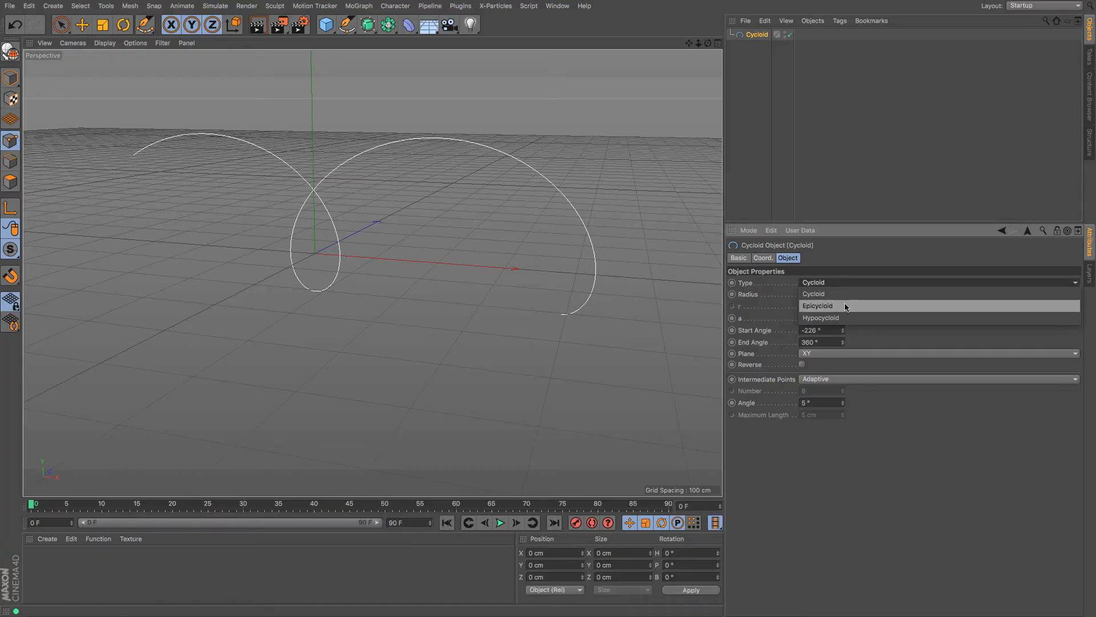
# Make the cycloid an Epicycloid with r 9 cm, radius 133 cm and a 31 cm
pyautogui.click(846, 307)
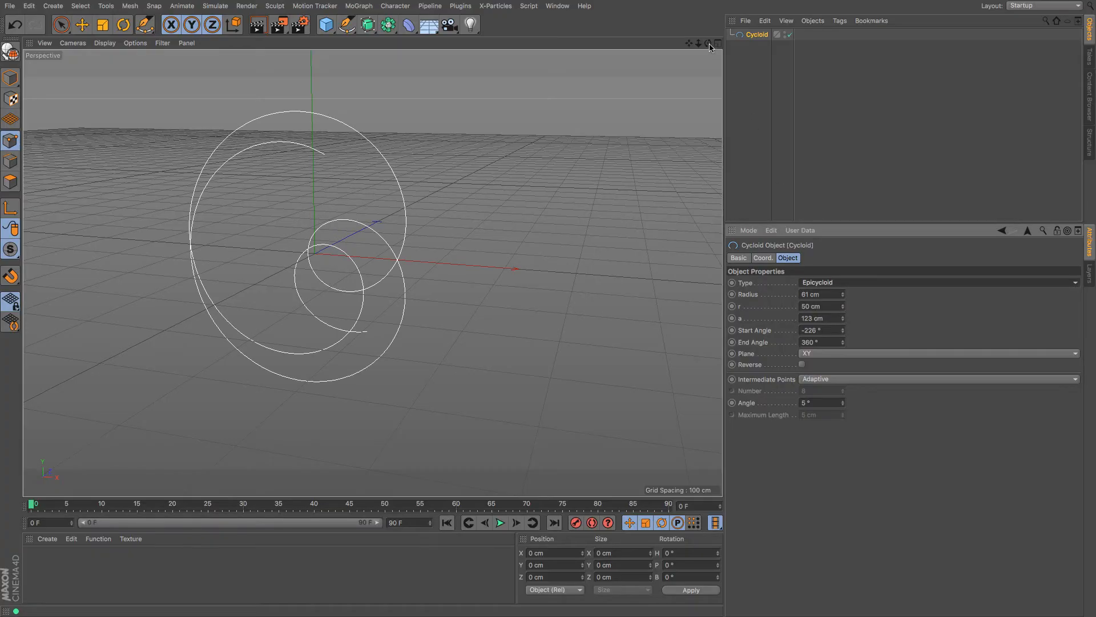
pyautogui.moveTo(709, 45); pyautogui.dragTo(795, 224)
pyautogui.moveTo(840, 309); pyautogui.dragTo(840, 335)
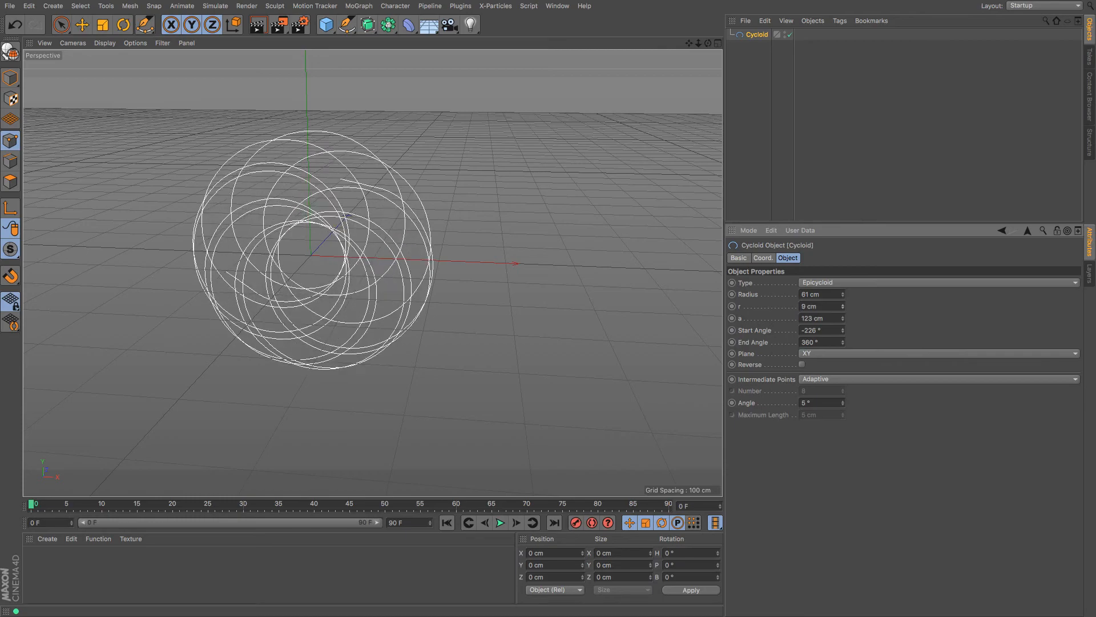
pyautogui.moveTo(845, 295); pyautogui.dragTo(843, 343)
pyautogui.moveTo(843, 318); pyautogui.dragTo(843, 309)
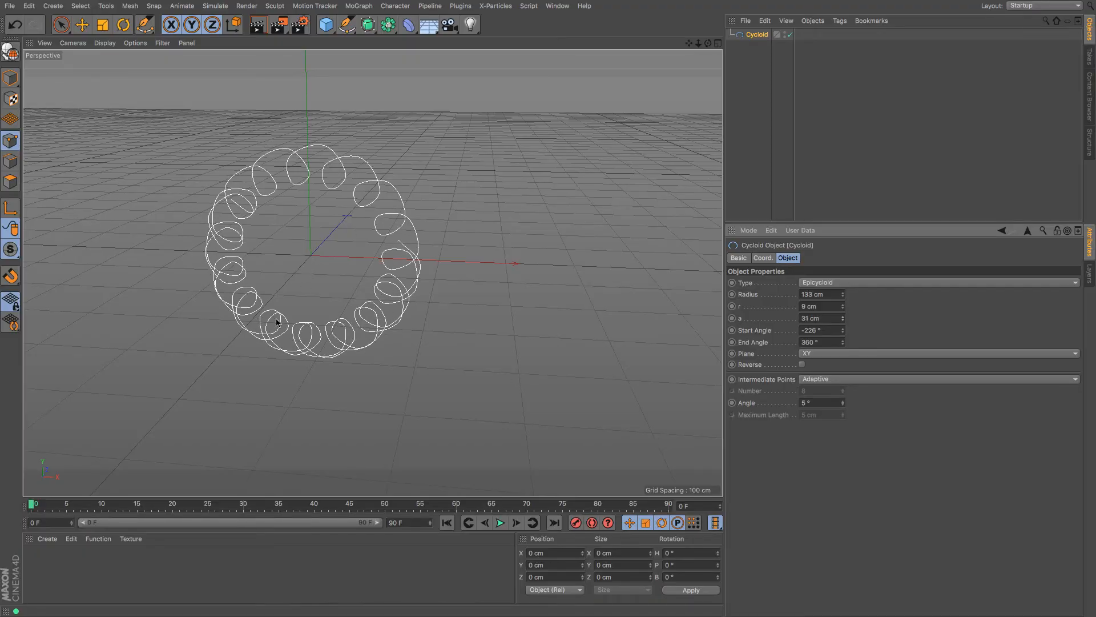
pyautogui.click(851, 284)
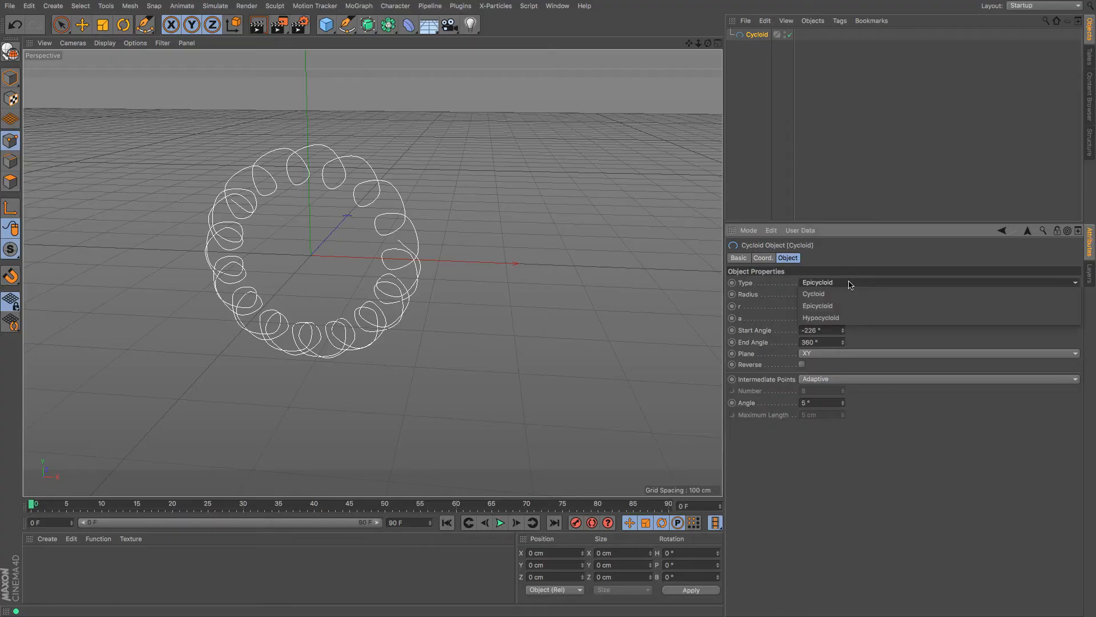
# Reshape it as a Hypocycloid with 280 cm radius and r 39 cm, then delete it
pyautogui.click(854, 318)
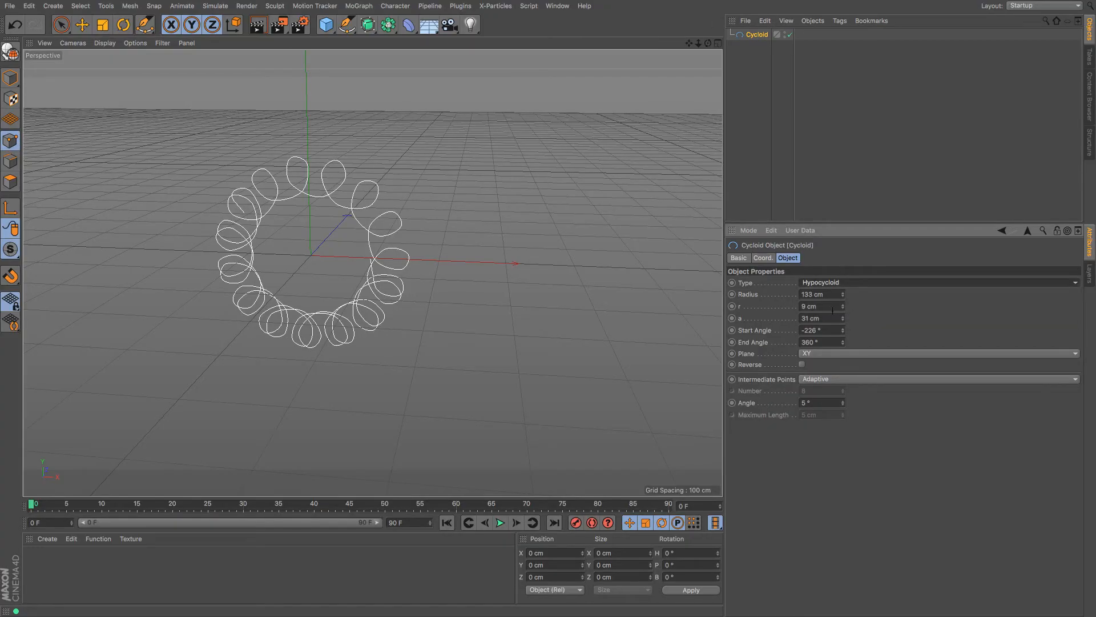
pyautogui.moveTo(842, 296); pyautogui.dragTo(842, 254)
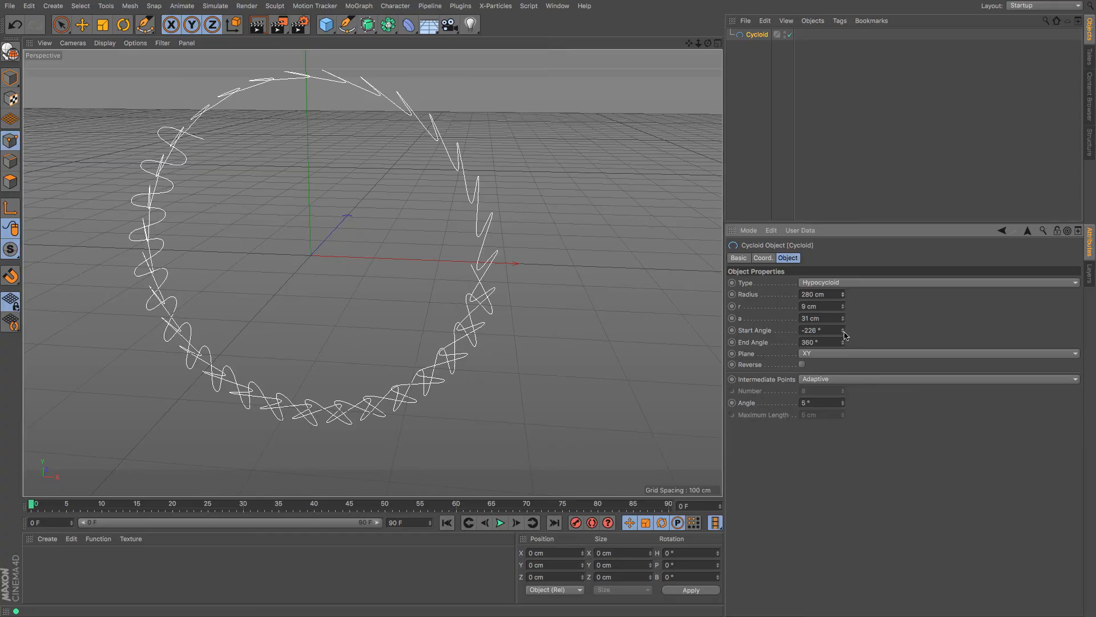
pyautogui.moveTo(842, 330); pyautogui.dragTo(843, 393)
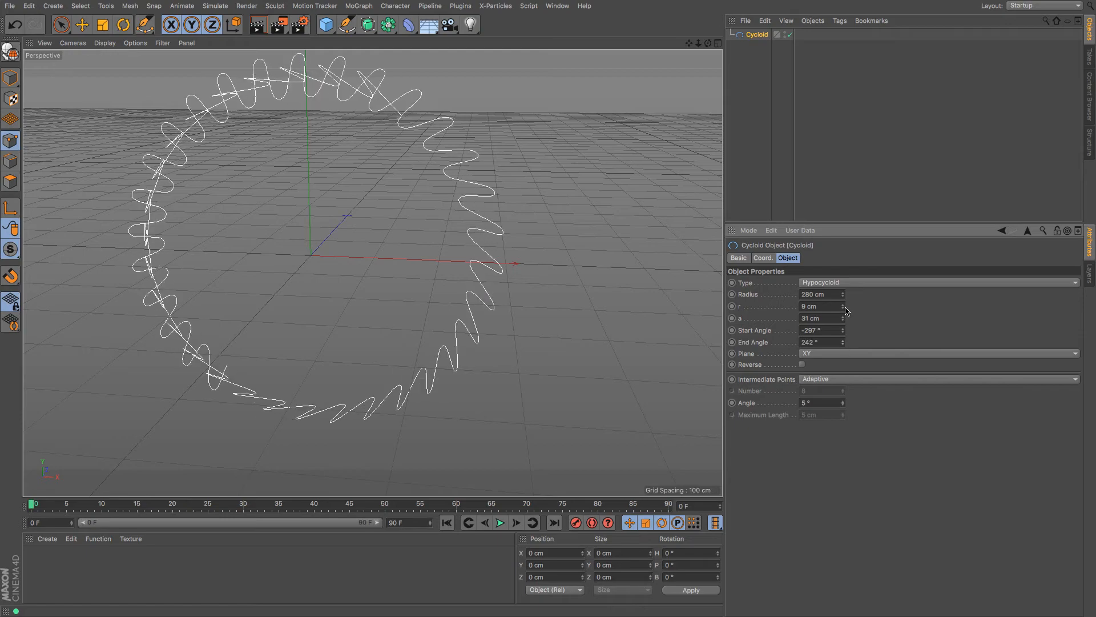
pyautogui.moveTo(844, 308)
pyautogui.mouseDown()
pyautogui.moveTo(844, 291)
pyautogui.moveTo(844, 320)
pyautogui.mouseUp()
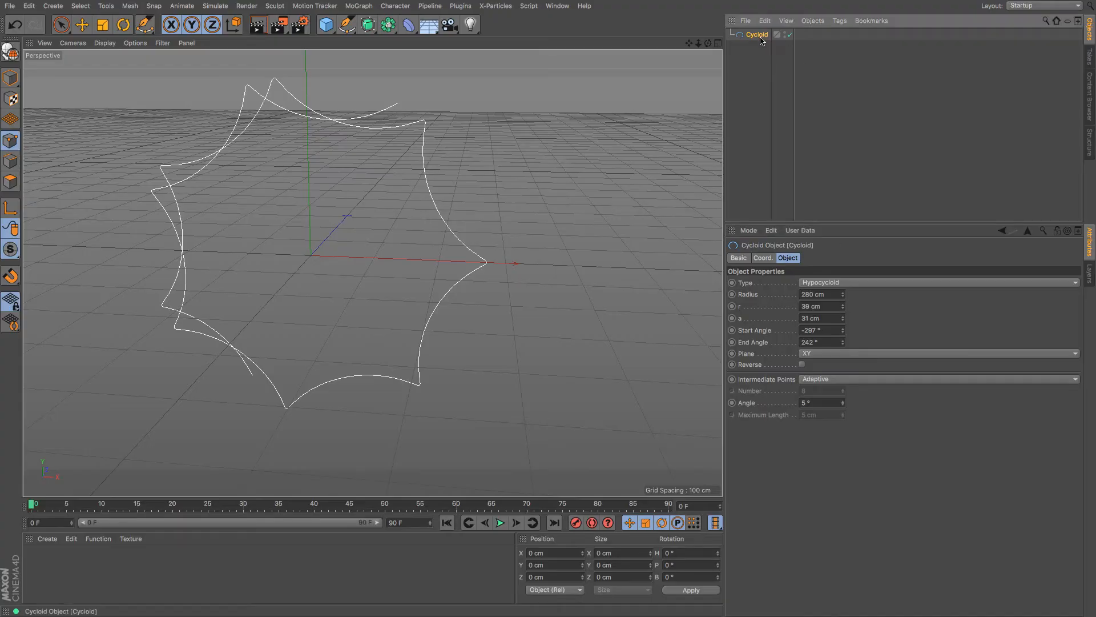
pyautogui.press('Delete')
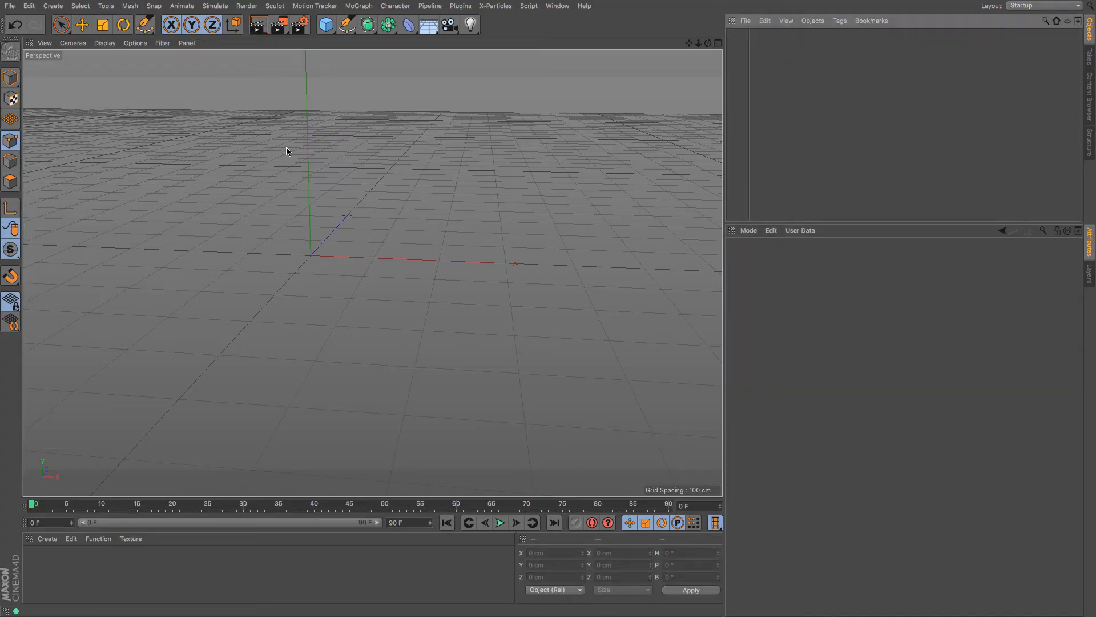
# Add a Helix spline and shrink its start radius into a tapering spiral
pyautogui.click(346, 25)
pyautogui.click(465, 83)
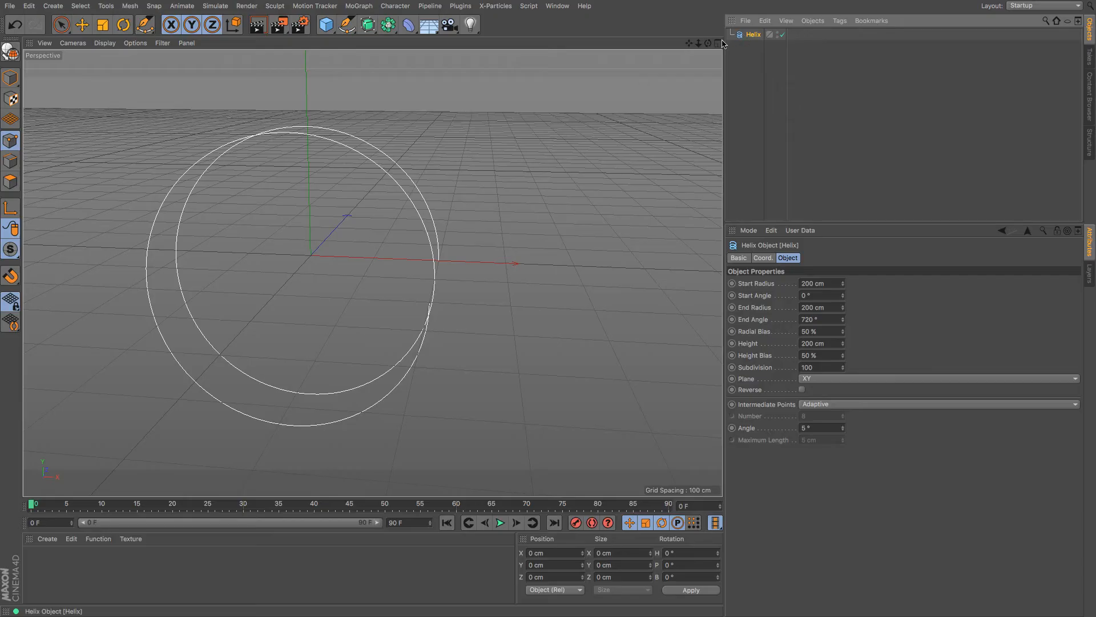
pyautogui.moveTo(707, 44); pyautogui.dragTo(372, 272)
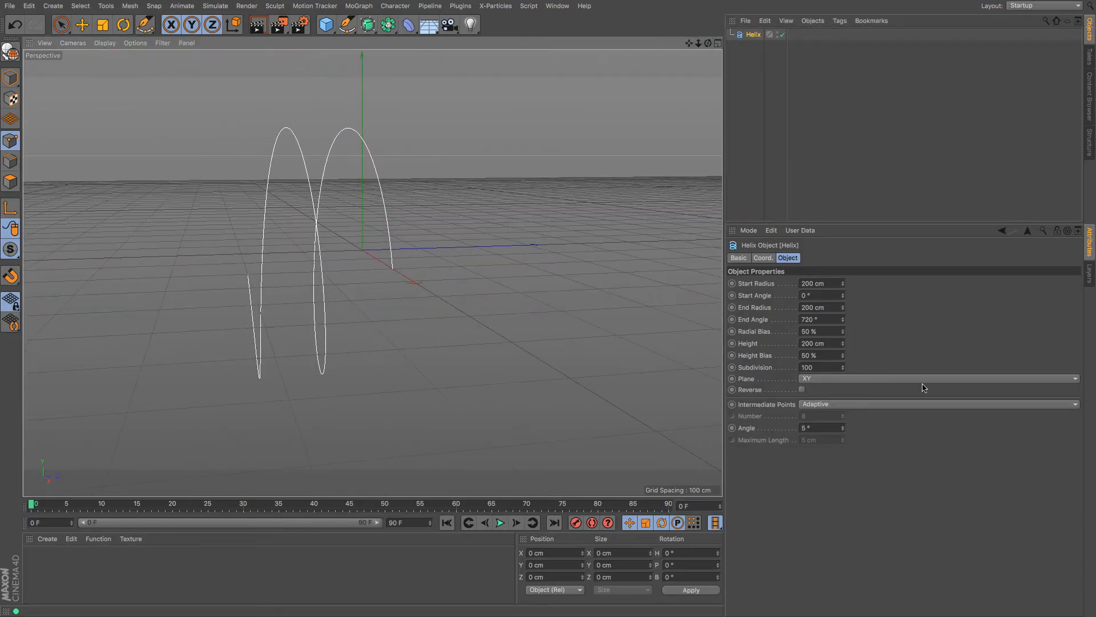
pyautogui.moveTo(844, 285); pyautogui.dragTo(844, 327)
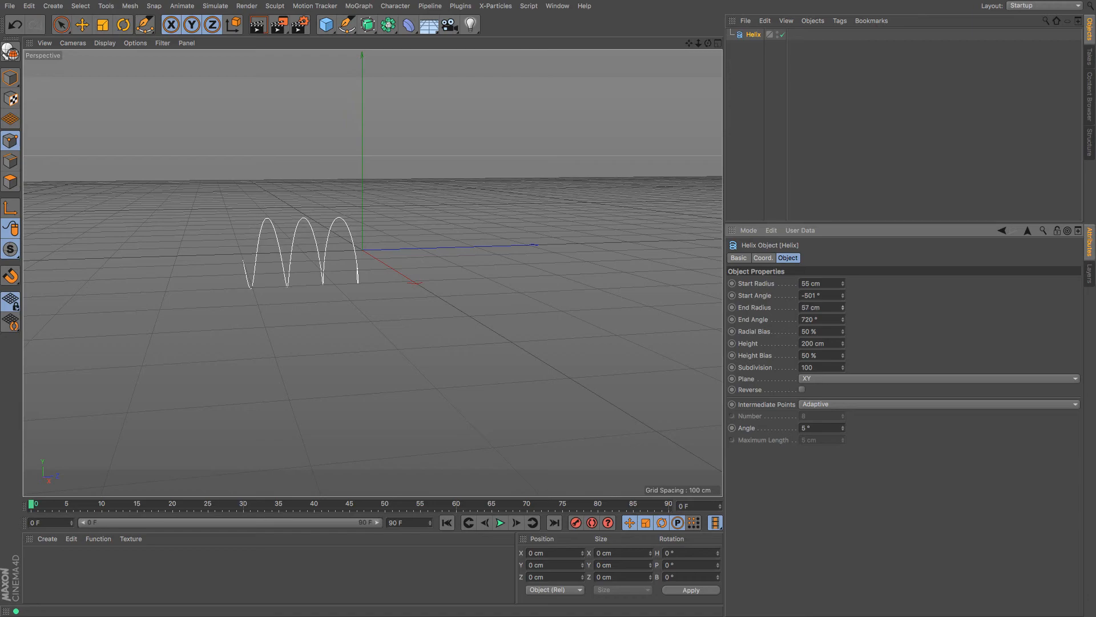
# Adjust the helix end angle and bias, stretch it to 438 cm tall, and set 103 subdivisions
pyautogui.moveTo(845, 324); pyautogui.dragTo(844, 326)
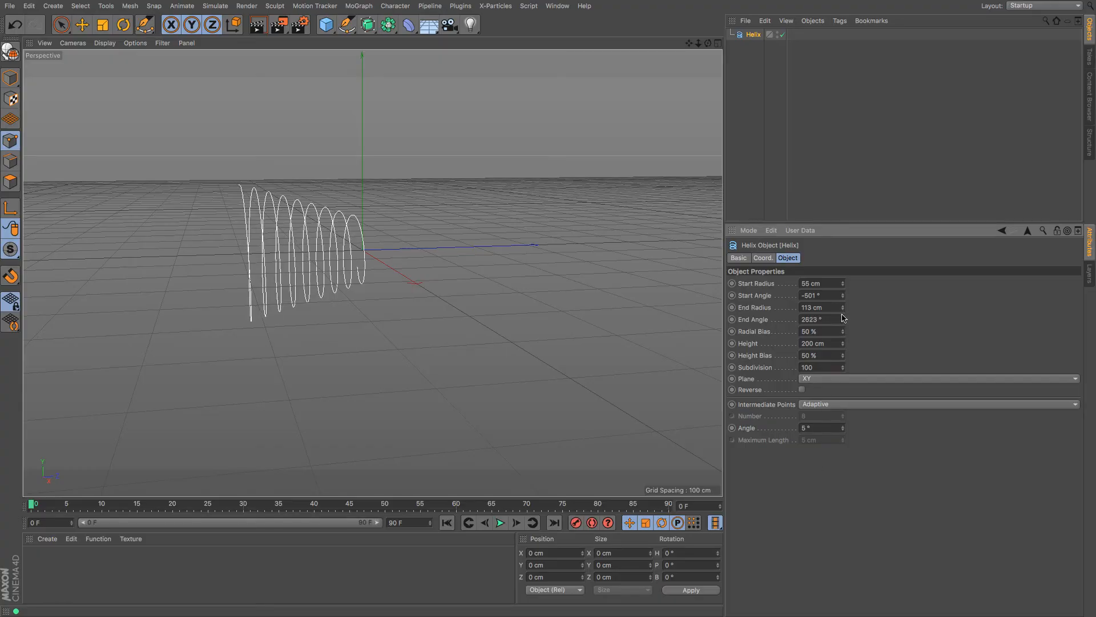
pyautogui.moveTo(842, 320); pyautogui.dragTo(844, 330)
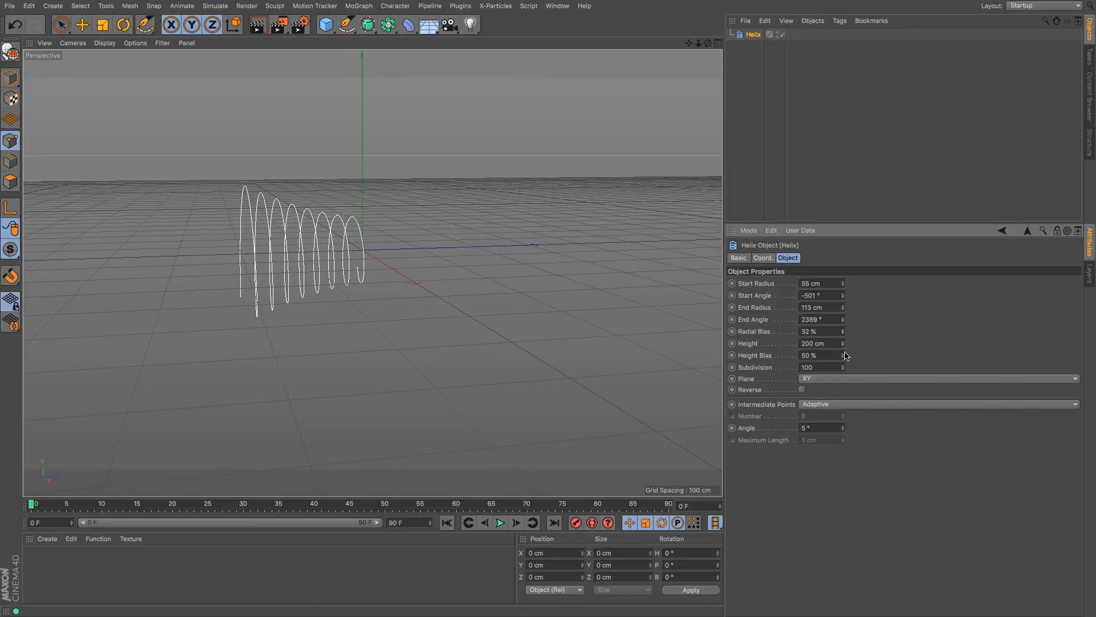
pyautogui.moveTo(842, 343)
pyautogui.mouseDown()
pyautogui.moveTo(843, 103)
pyautogui.moveTo(843, 384)
pyautogui.moveTo(842, 334)
pyautogui.mouseUp()
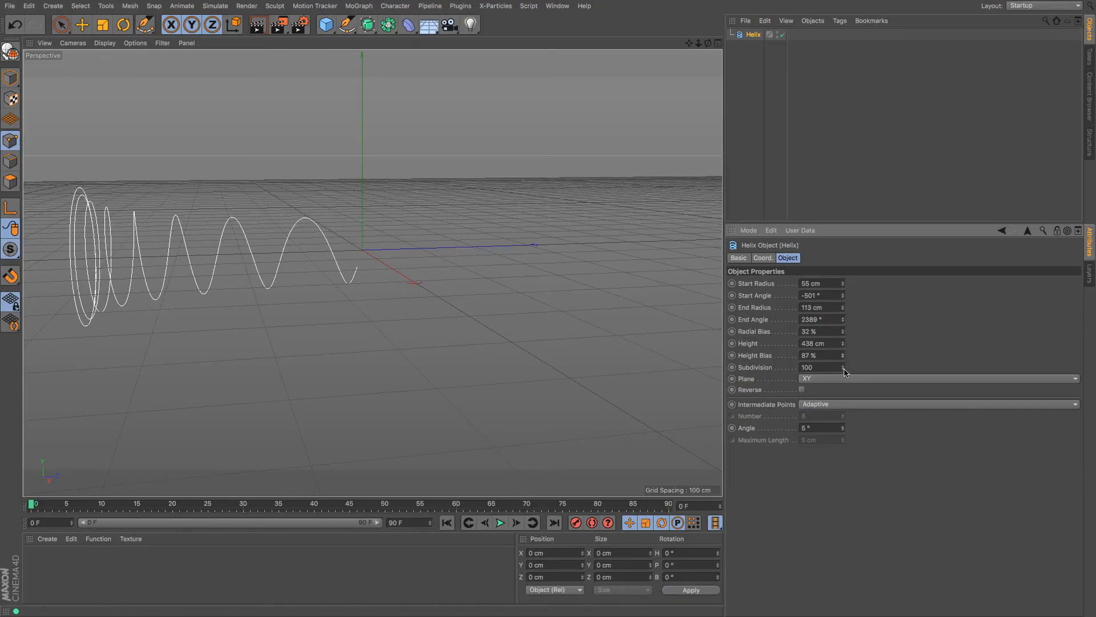
pyautogui.moveTo(843, 375)
pyautogui.mouseDown()
pyautogui.moveTo(843, 431)
pyautogui.moveTo(843, 388)
pyautogui.mouseUp()
# Swap the helix for an 8-sided n-Side spline with Rounding on at 62.243 cm
pyautogui.press('Delete')
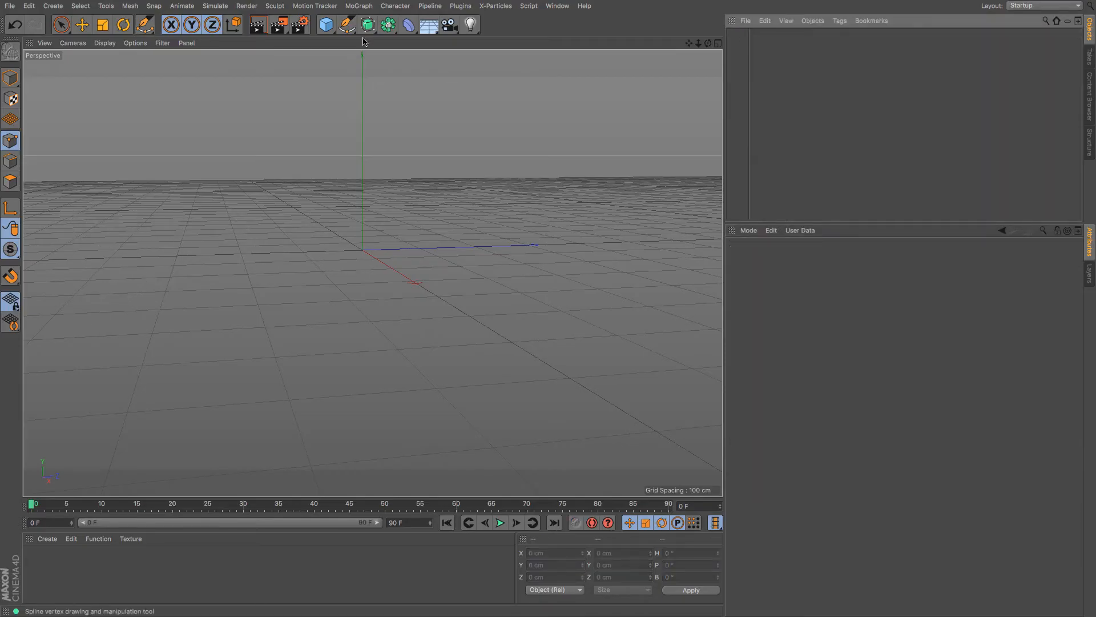
pyautogui.click(348, 26)
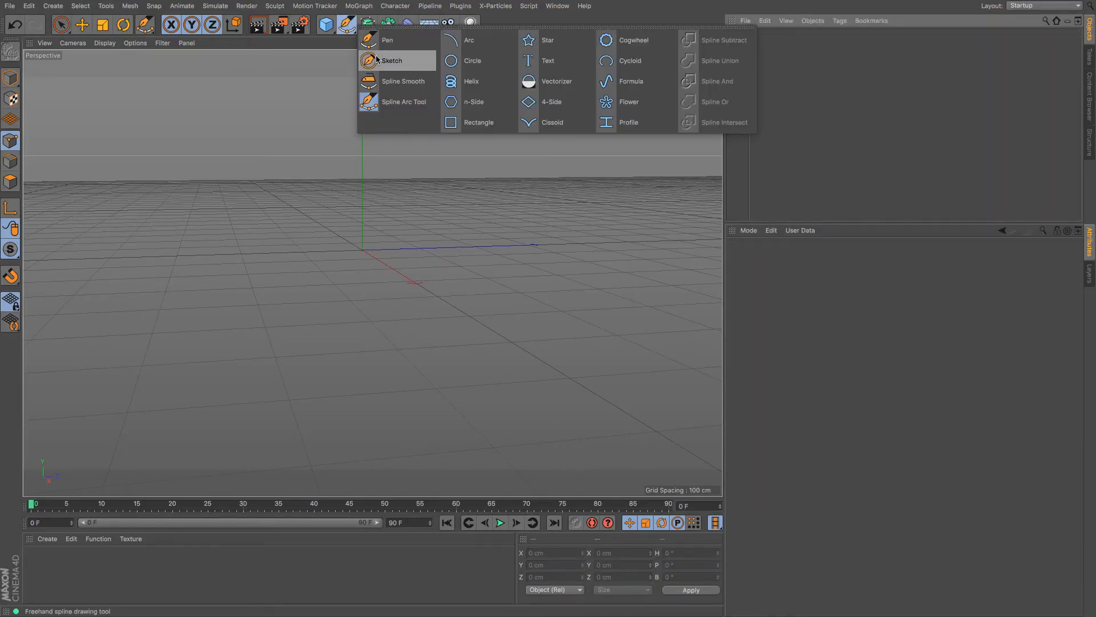
pyautogui.click(474, 101)
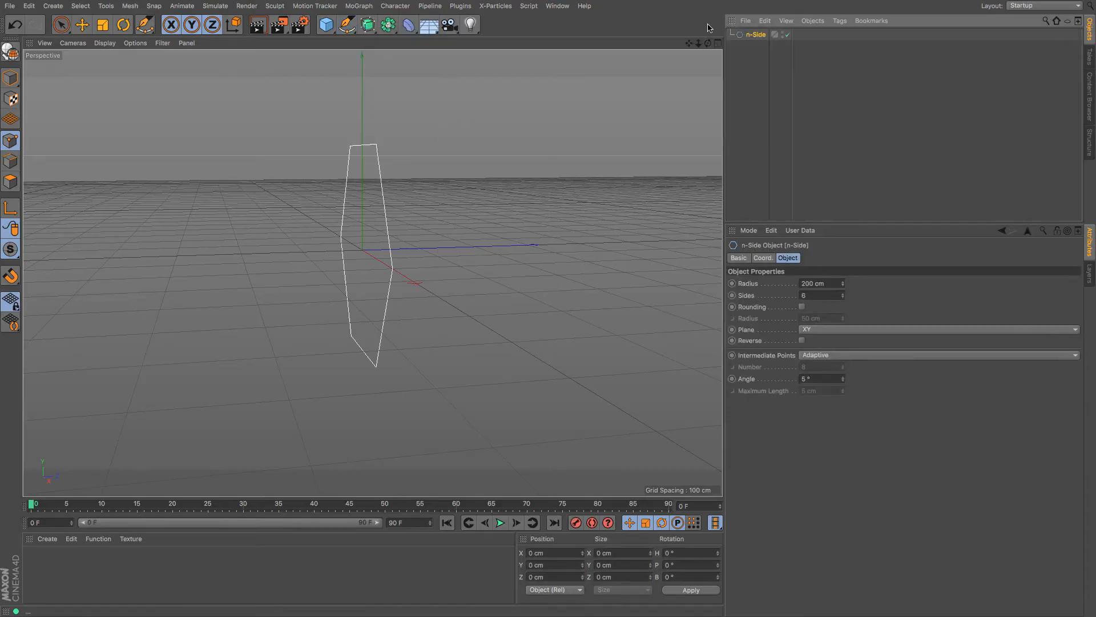
pyautogui.moveTo(708, 44); pyautogui.dragTo(843, 315)
pyautogui.click(802, 308)
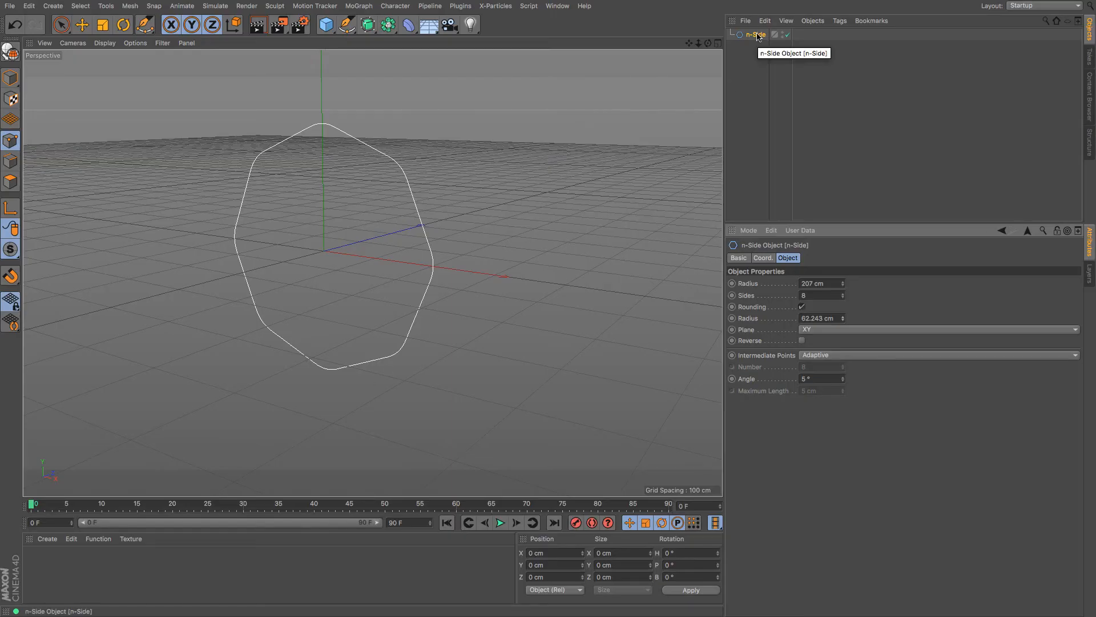
# Replace the n-Side with a 4-Side diamond spline and increase its a length
pyautogui.press('Delete')
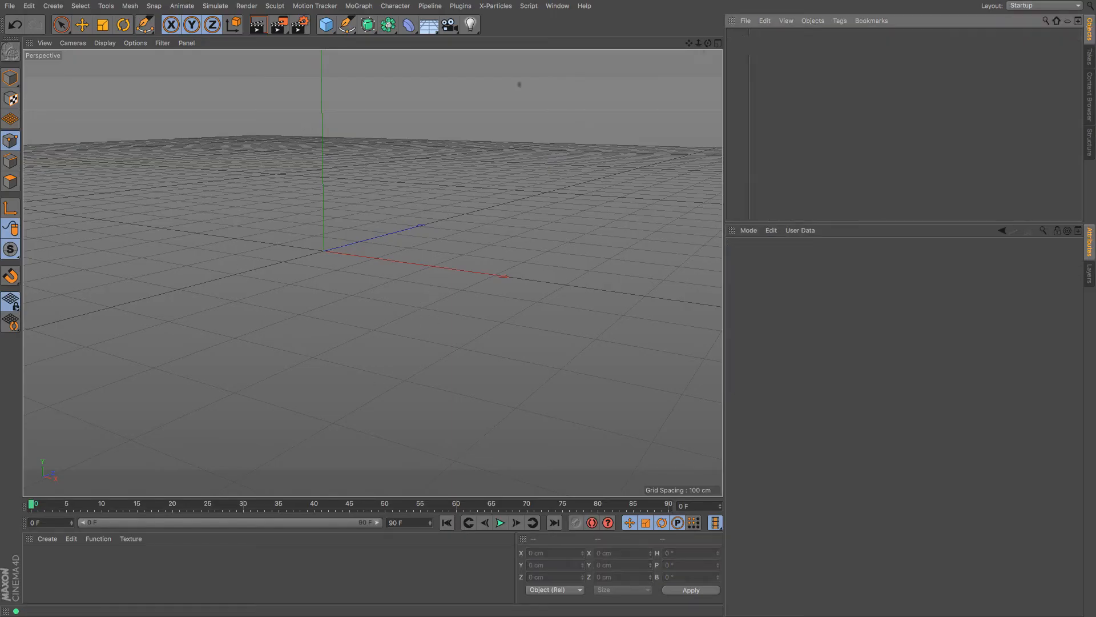
pyautogui.click(347, 25)
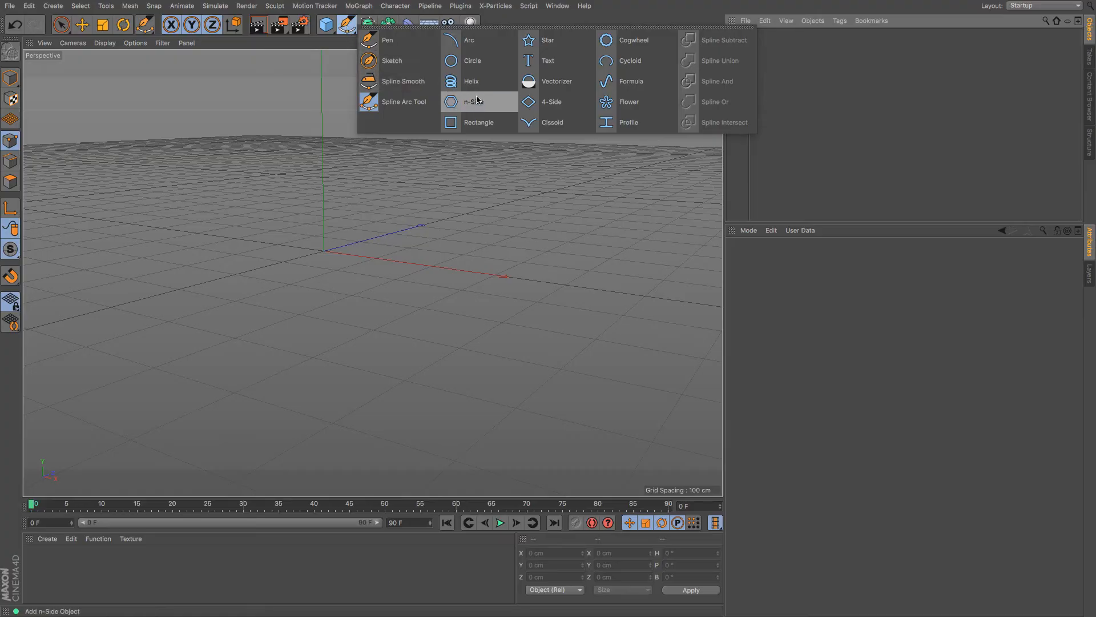
pyautogui.click(527, 107)
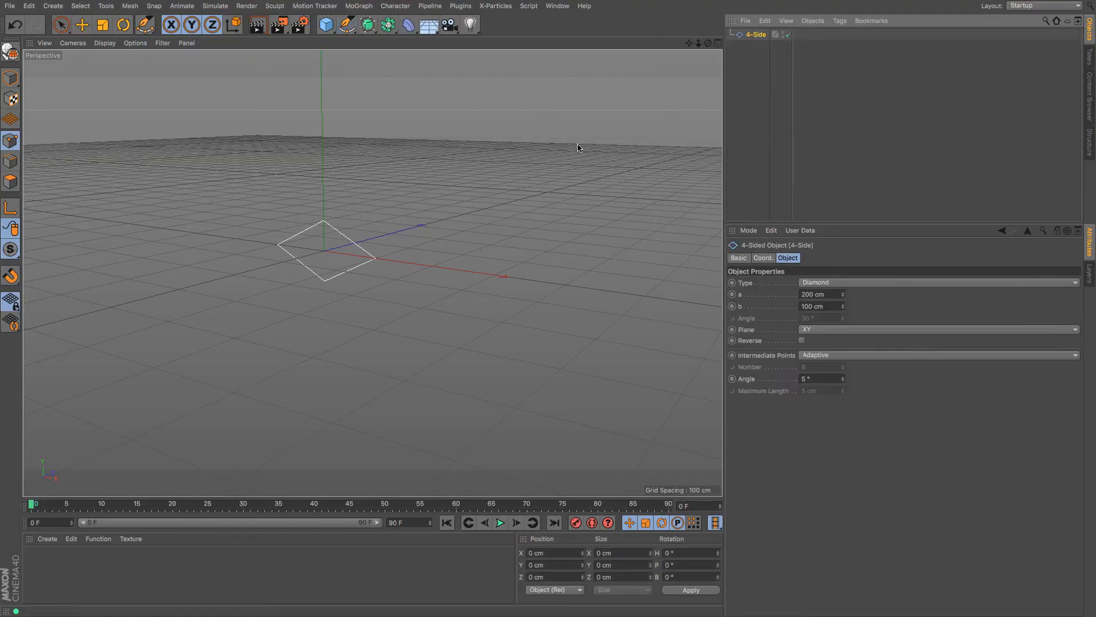
pyautogui.moveTo(843, 295); pyautogui.dragTo(845, 311)
# Switch the 4-Side to Kite, then to Parallelogram with a slightly shorter b
pyautogui.click(838, 284)
pyautogui.click(837, 305)
pyautogui.click(848, 283)
pyautogui.click(840, 317)
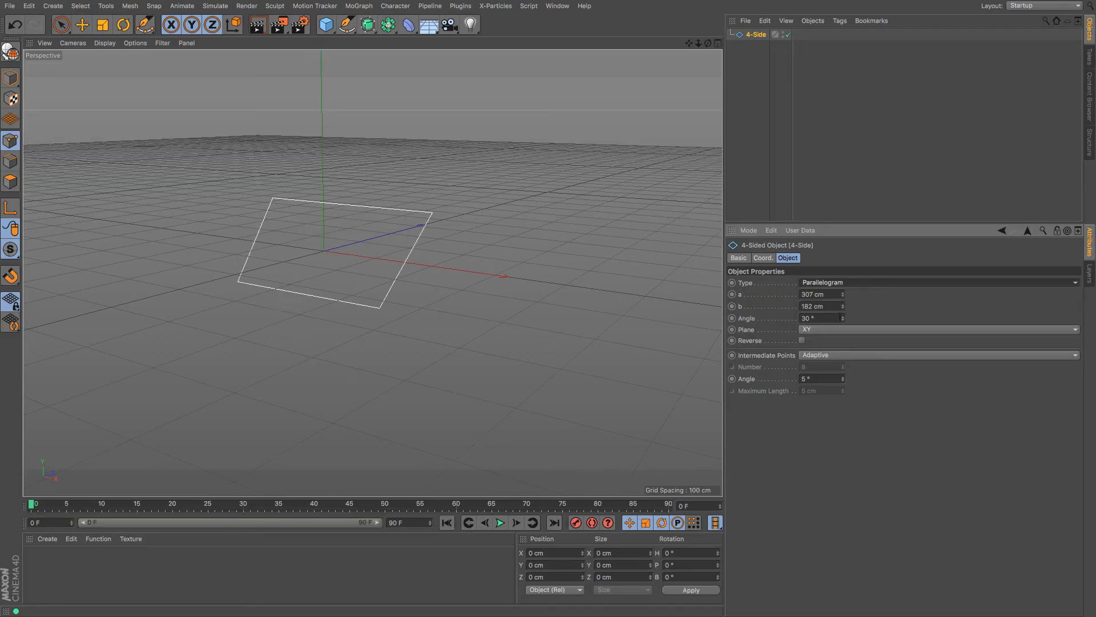
pyautogui.moveTo(844, 310)
pyautogui.mouseDown()
pyautogui.moveTo(842, 300)
pyautogui.moveTo(842, 319)
pyautogui.moveTo(842, 298)
pyautogui.moveTo(843, 318)
pyautogui.mouseUp()
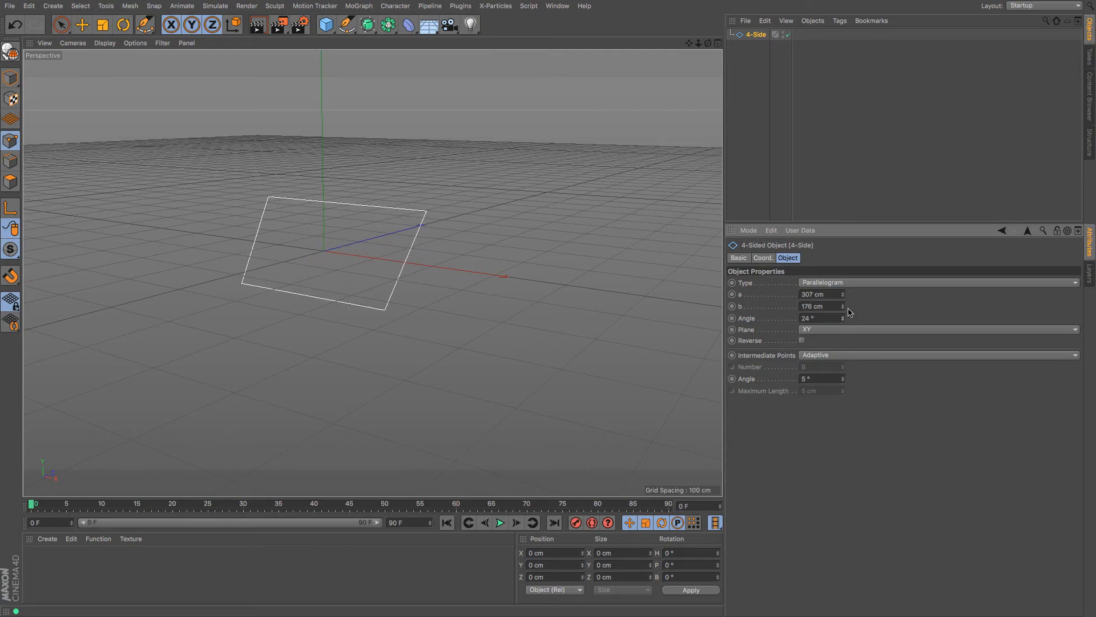
# Make it a 282/78 cm Trapezium at 16°, then delete it
pyautogui.click(858, 284)
pyautogui.click(844, 329)
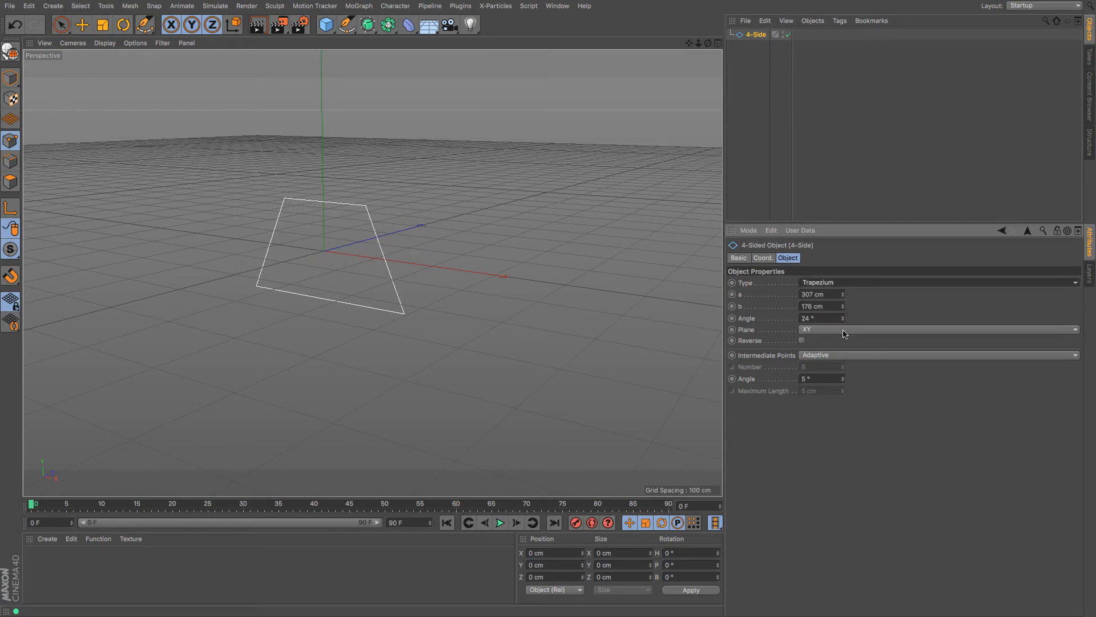
pyautogui.moveTo(843, 307)
pyautogui.mouseDown()
pyautogui.moveTo(843, 342)
pyautogui.moveTo(842, 260)
pyautogui.moveTo(843, 348)
pyautogui.moveTo(843, 320)
pyautogui.mouseUp()
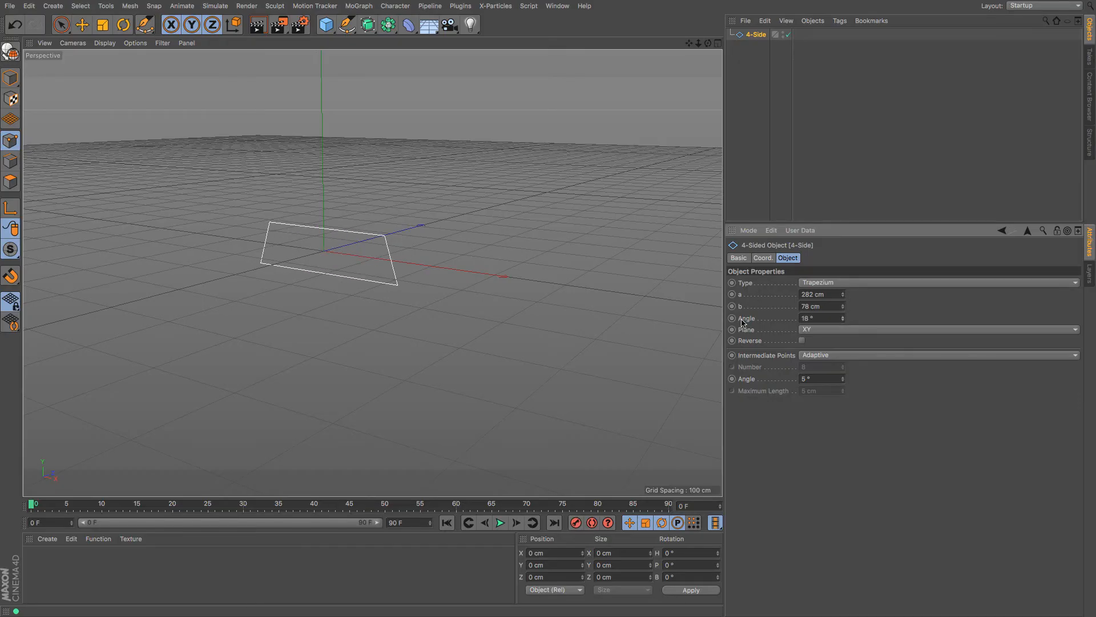
pyautogui.press('Delete')
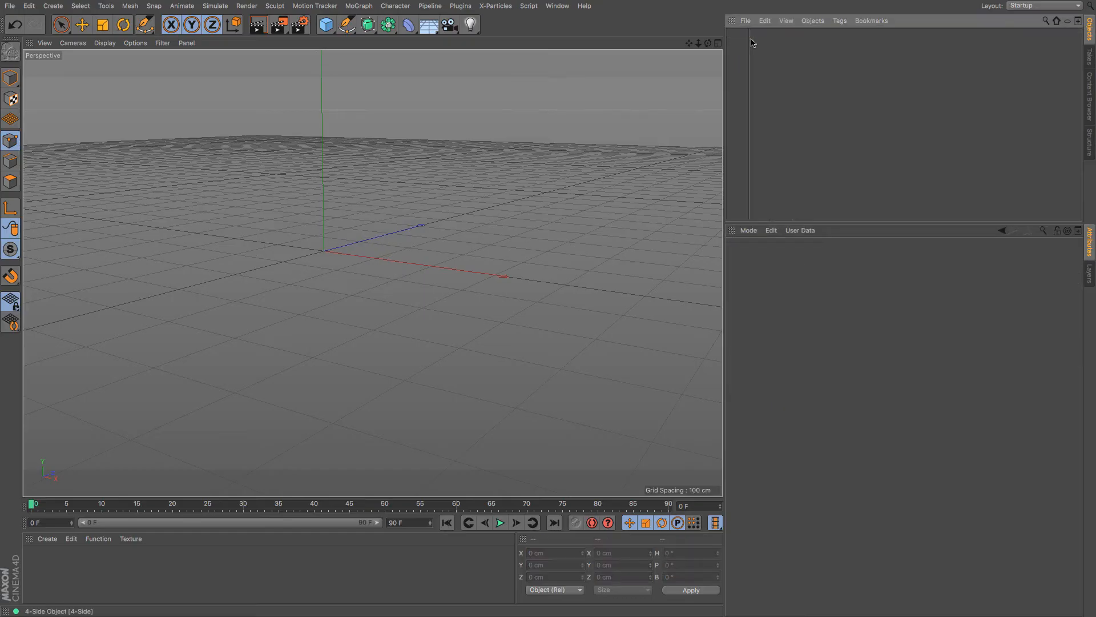
# Add a 12-petal Flower spline and increase its inner radius
pyautogui.click(347, 25)
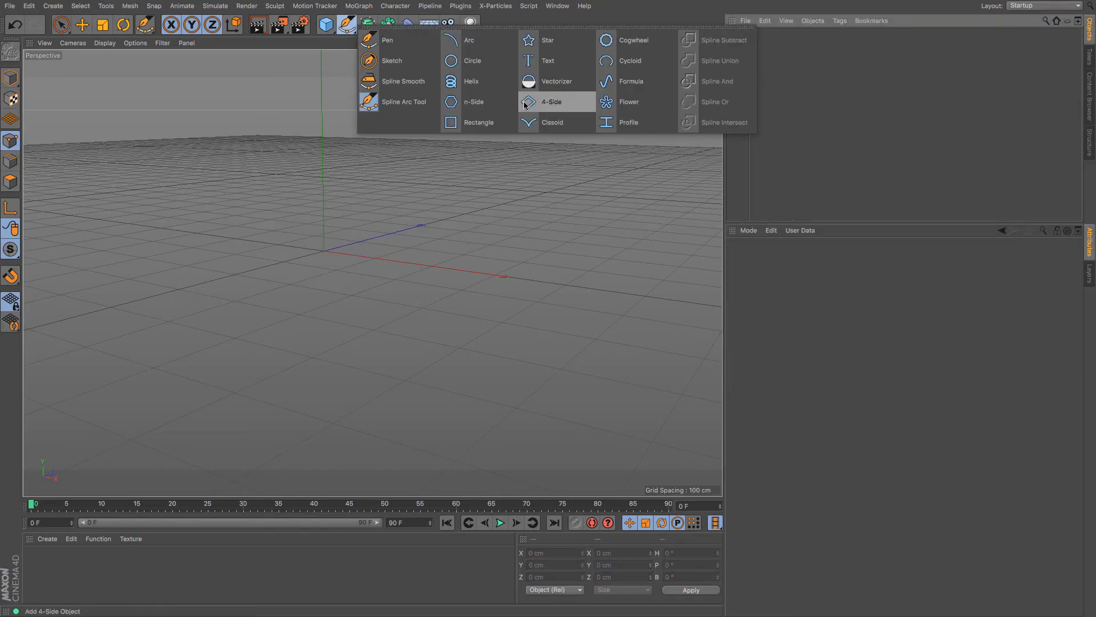
pyautogui.click(604, 103)
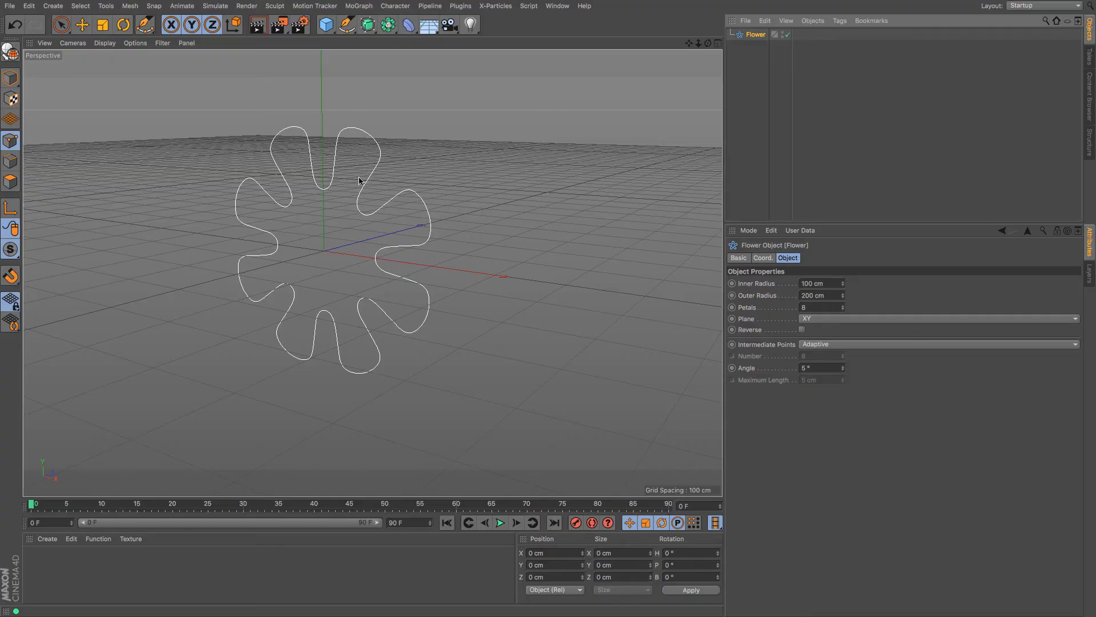
pyautogui.moveTo(842, 283); pyautogui.dragTo(844, 313)
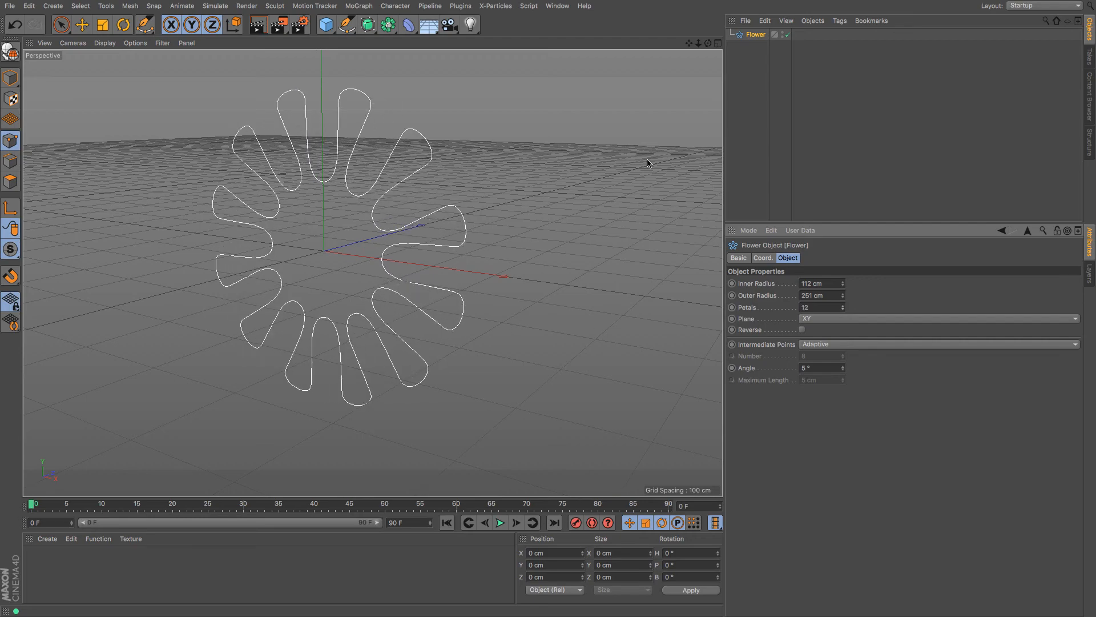
# Delete the Flower and add a 400 × 400 cm Rectangle spline
pyautogui.click(759, 36)
pyautogui.press('Delete')
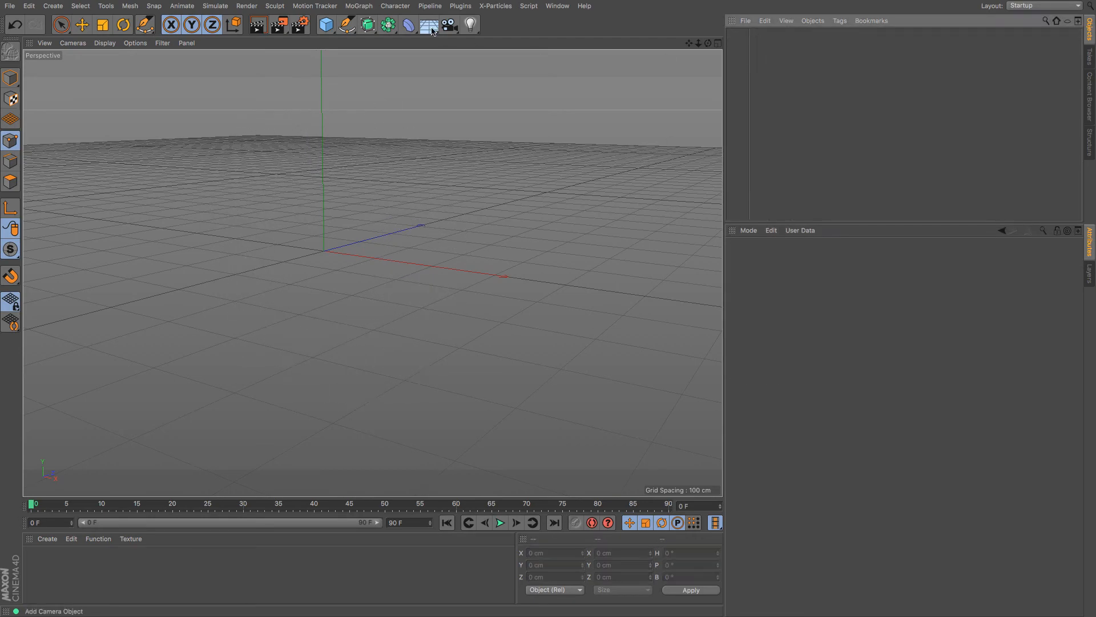
pyautogui.click(342, 32)
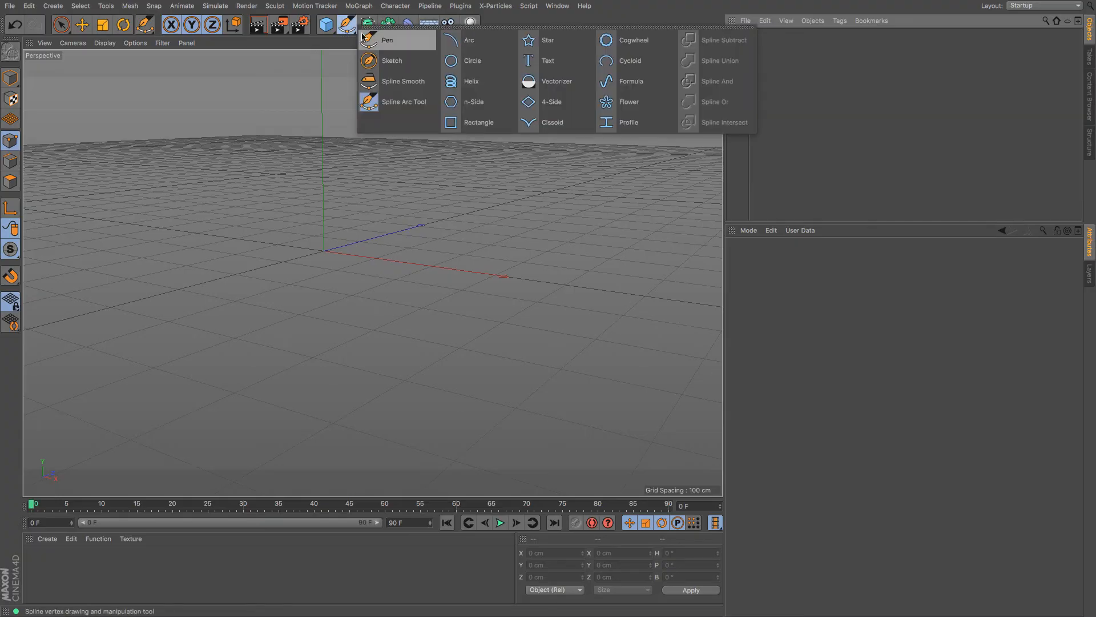
pyautogui.click(477, 130)
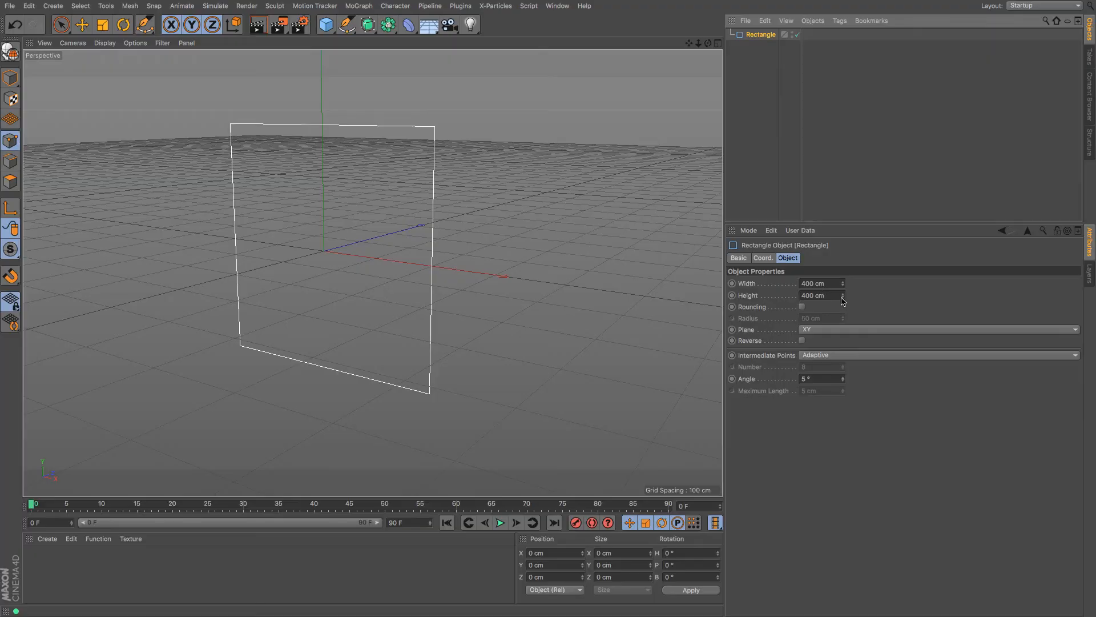
# Resize the rectangle to 538 × 324 cm and round its corners at a 38 cm radius
pyautogui.moveTo(844, 286); pyautogui.dragTo(842, 322)
pyautogui.click(802, 308)
pyautogui.moveTo(843, 318)
pyautogui.mouseDown()
pyautogui.moveTo(842, 235)
pyautogui.moveTo(842, 318)
pyautogui.moveTo(843, 306)
pyautogui.mouseUp()
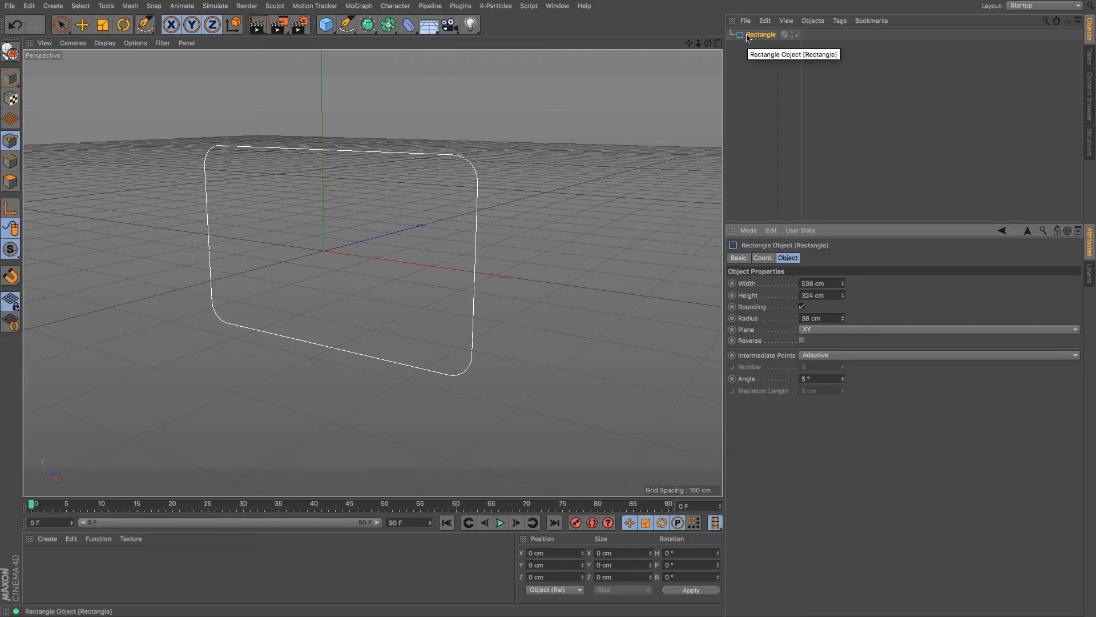
# Replace the rectangle with a Cissoid spline about 338 cm wide with tension 1.5
pyautogui.press('Delete')
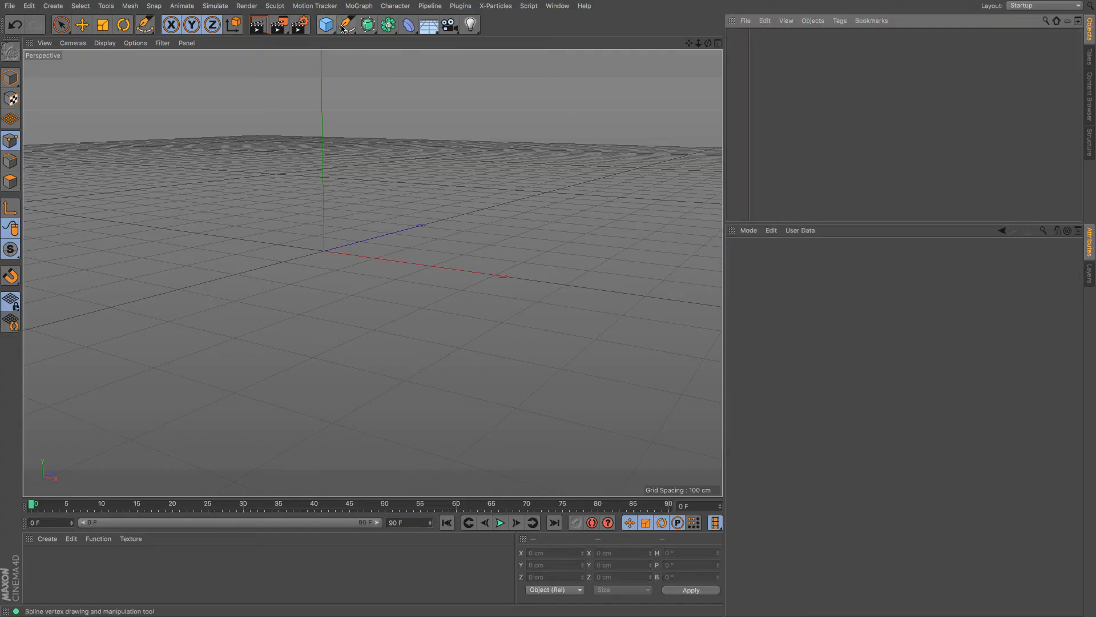
pyautogui.click(346, 26)
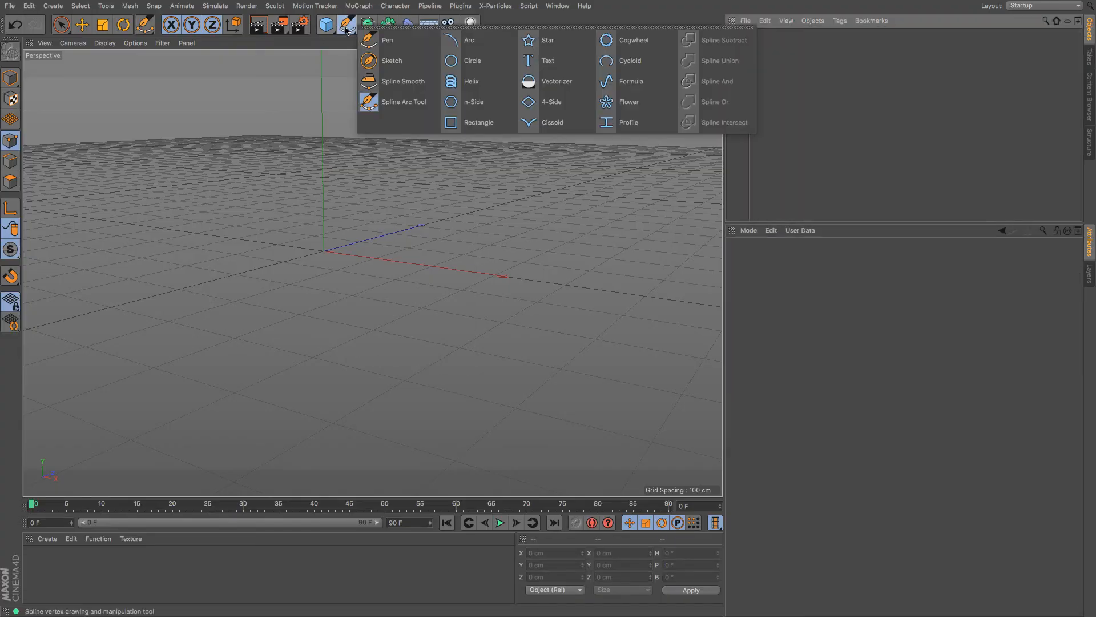
pyautogui.click(567, 127)
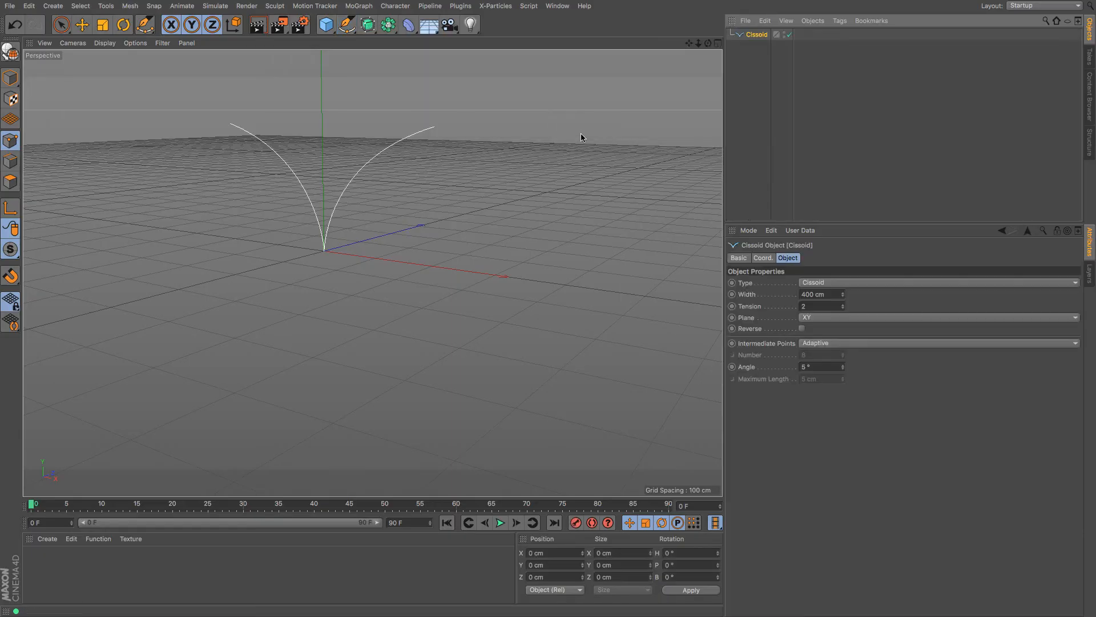
pyautogui.moveTo(844, 297)
pyautogui.mouseDown()
pyautogui.moveTo(843, 274)
pyautogui.moveTo(843, 310)
pyautogui.mouseUp()
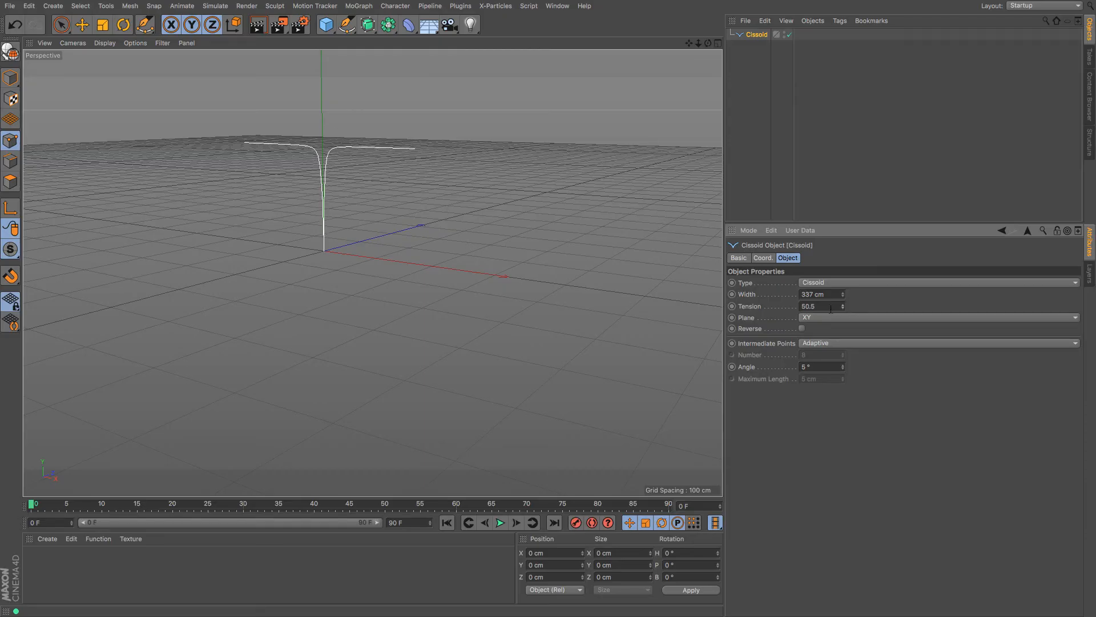
pyautogui.write('1.5')
pyautogui.press('Return')
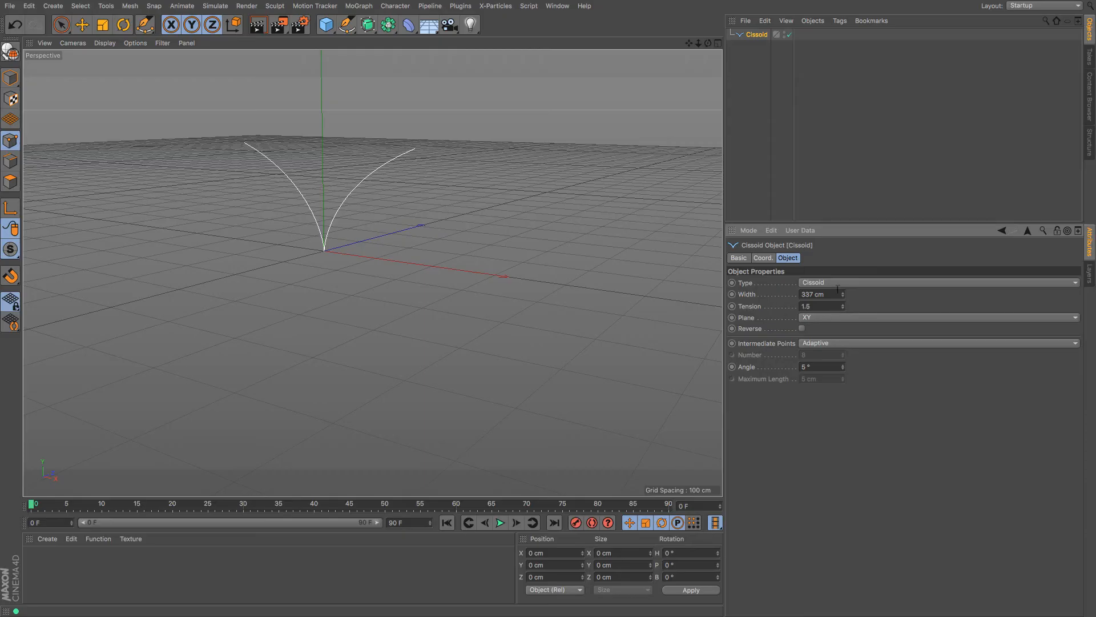
# Switch the curve to a Lemniscate about 414 cm wide
pyautogui.click(838, 283)
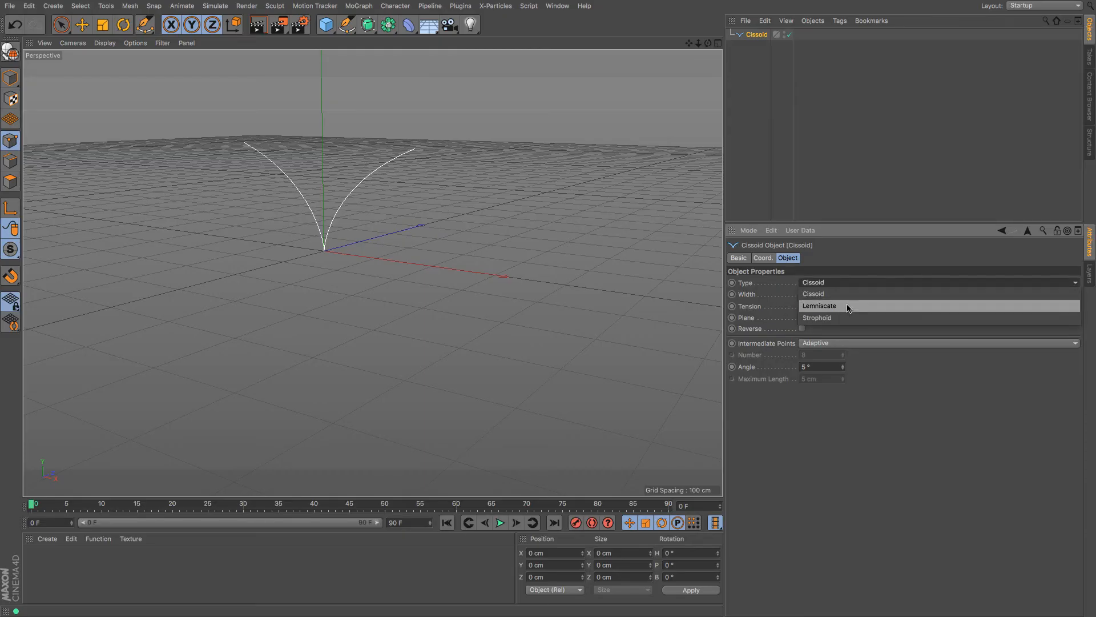
pyautogui.click(849, 307)
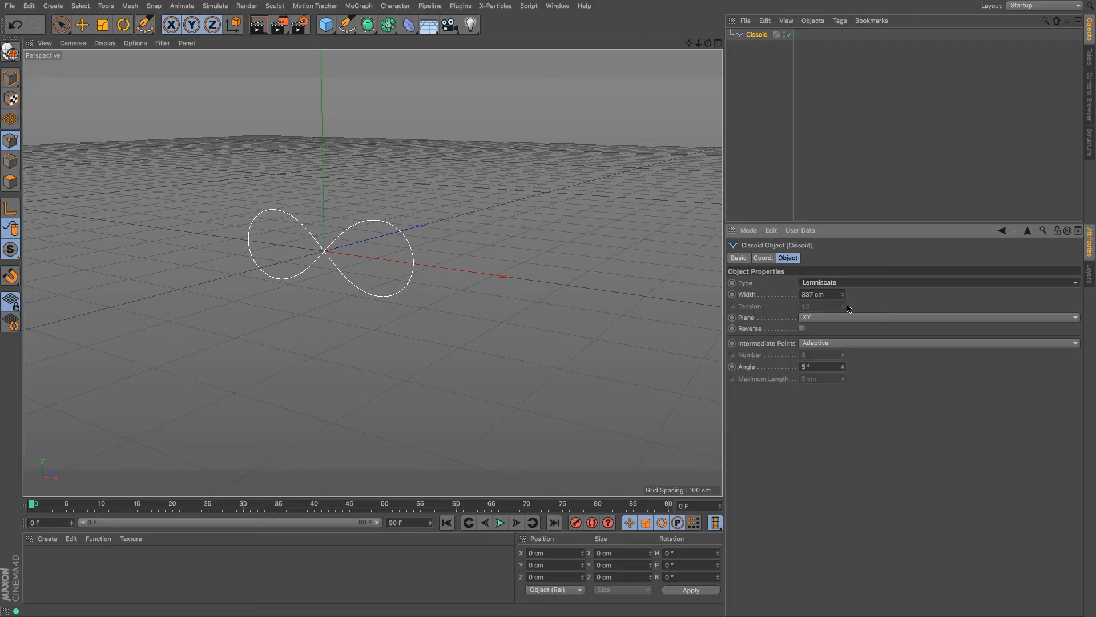
pyautogui.moveTo(843, 298)
pyautogui.mouseDown()
pyautogui.moveTo(896, 298)
pyautogui.moveTo(822, 298)
pyautogui.moveTo(891, 298)
pyautogui.moveTo(844, 293)
pyautogui.mouseUp()
# Make it a Strophoid 295 cm wide with tension 3.5
pyautogui.click(839, 282)
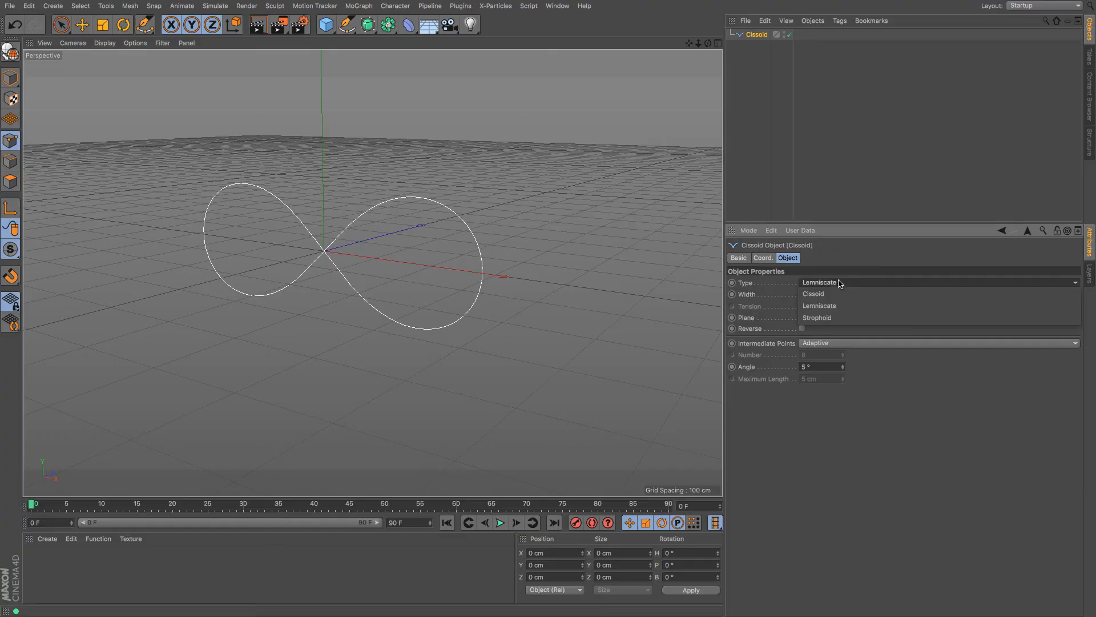
pyautogui.click(839, 319)
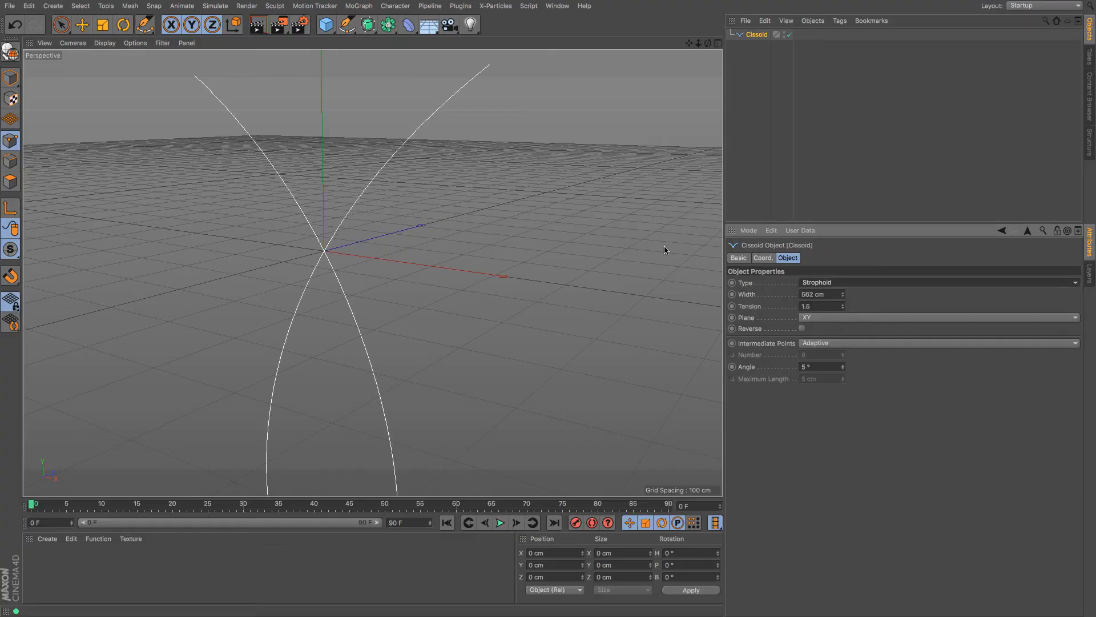
pyautogui.scroll(-6, 614, 199)
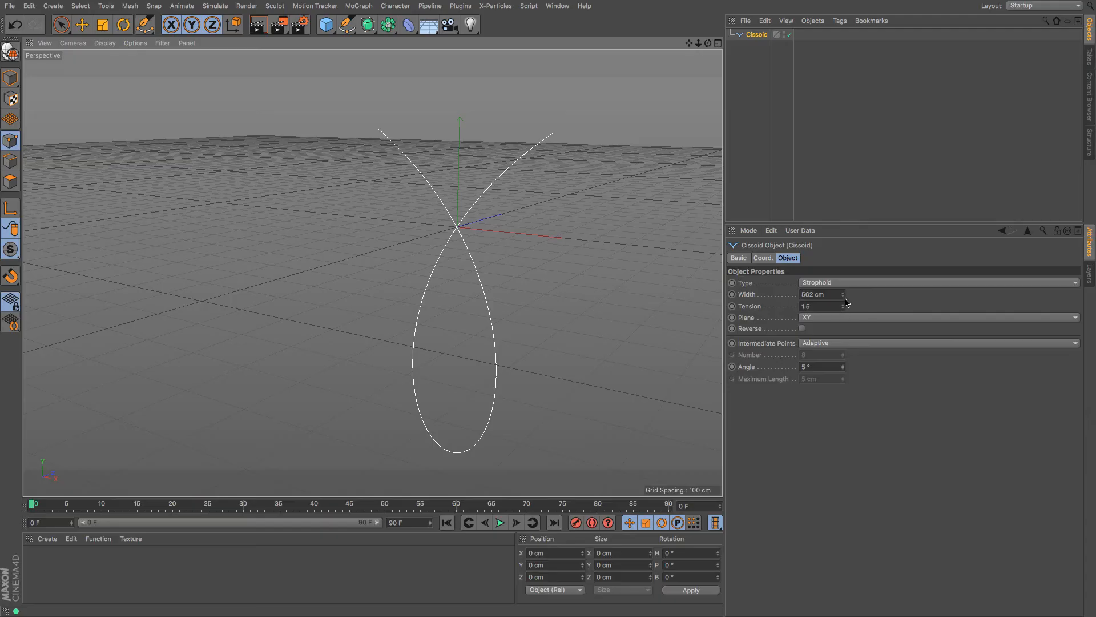
pyautogui.moveTo(843, 306); pyautogui.dragTo(842, 328)
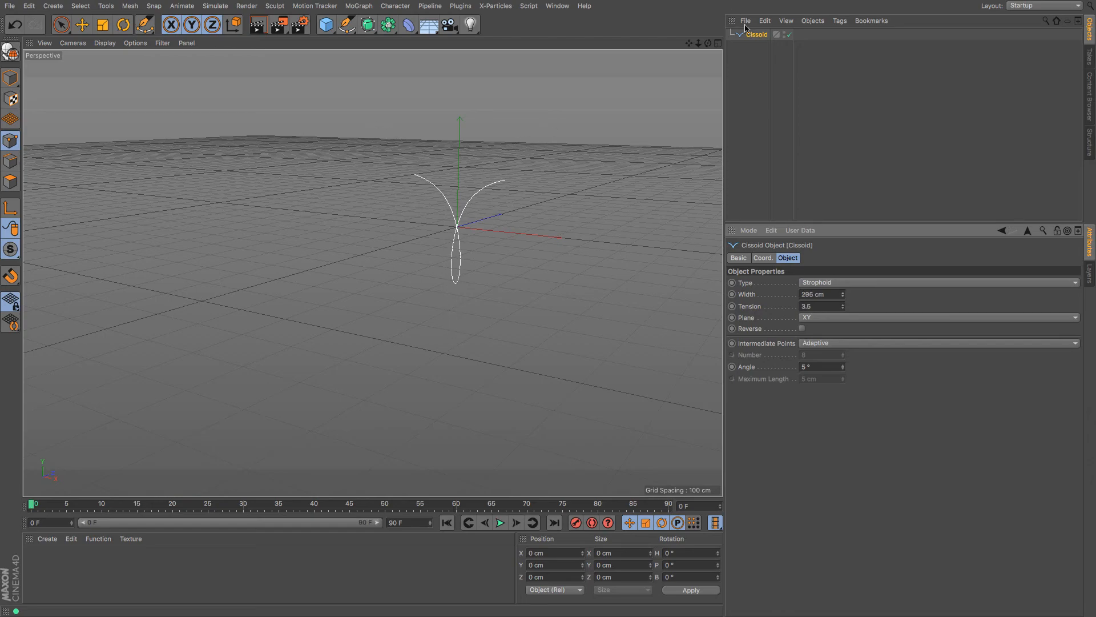
# Replace the cissoid with a Profile spline set to 201 cm height
pyautogui.press('Delete')
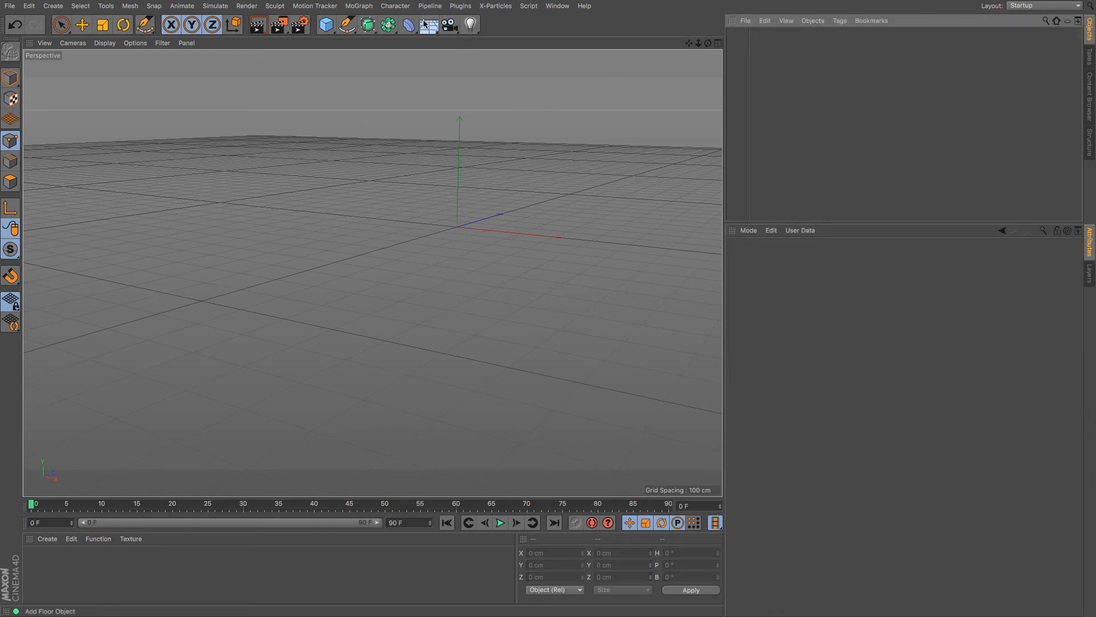
pyautogui.click(347, 25)
pyautogui.click(611, 123)
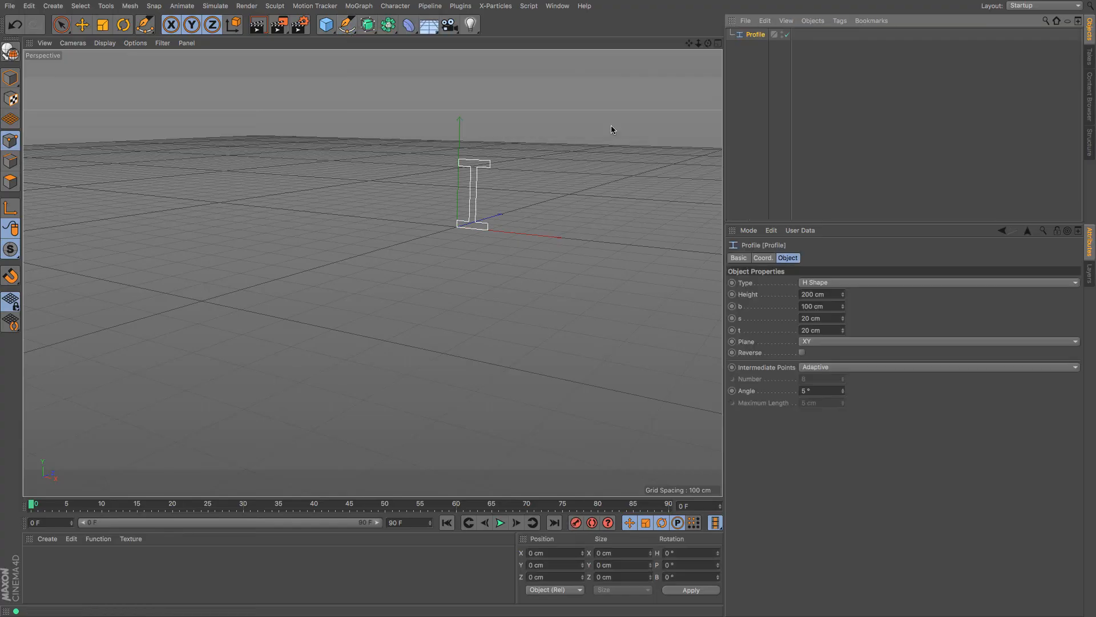
pyautogui.moveTo(688, 44); pyautogui.dragTo(589, 100)
pyautogui.moveTo(700, 45); pyautogui.dragTo(719, 67)
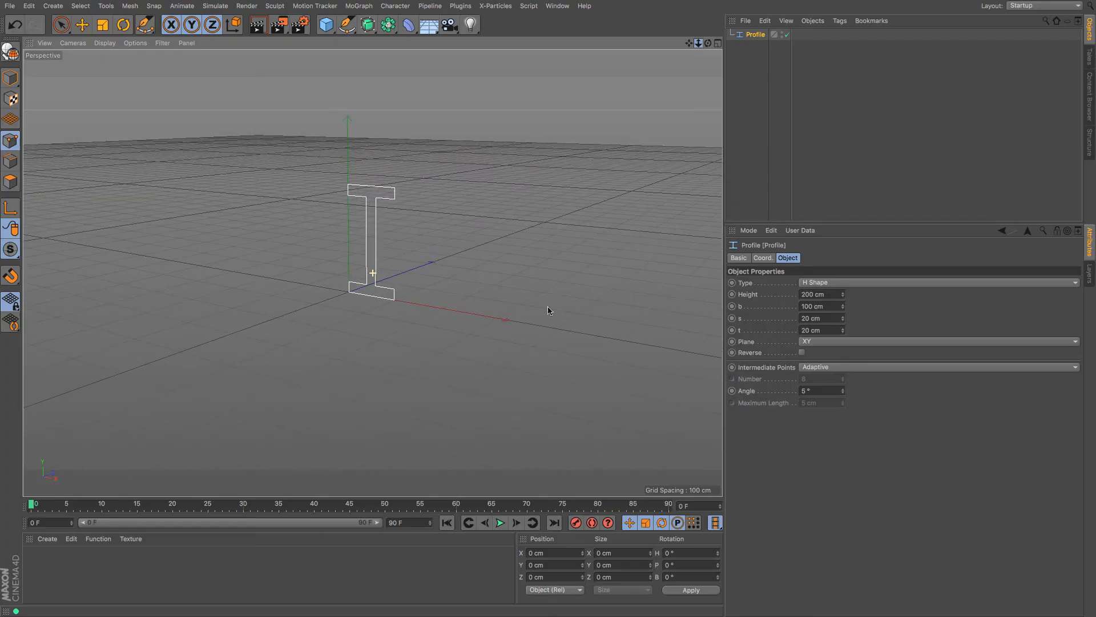
pyautogui.moveTo(843, 293)
pyautogui.mouseDown()
pyautogui.moveTo(843, 302)
pyautogui.moveTo(843, 280)
pyautogui.moveTo(844, 330)
pyautogui.moveTo(844, 309)
pyautogui.mouseUp()
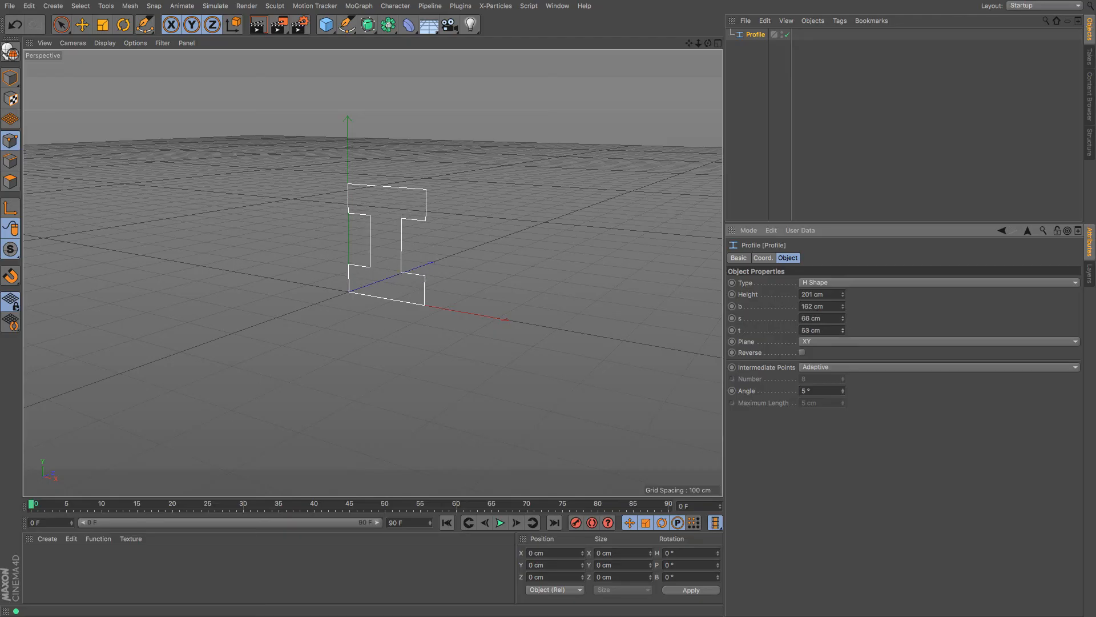
# Cycle the profile through L Shape, T Shape and U Shape
pyautogui.click(860, 282)
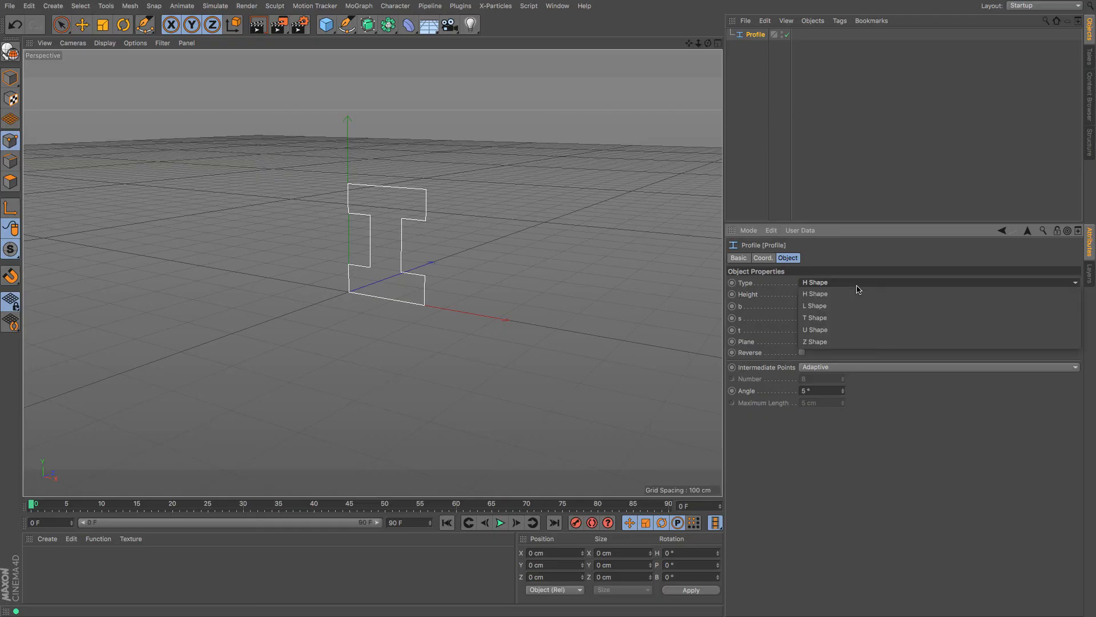
pyautogui.click(858, 296)
pyautogui.click(852, 283)
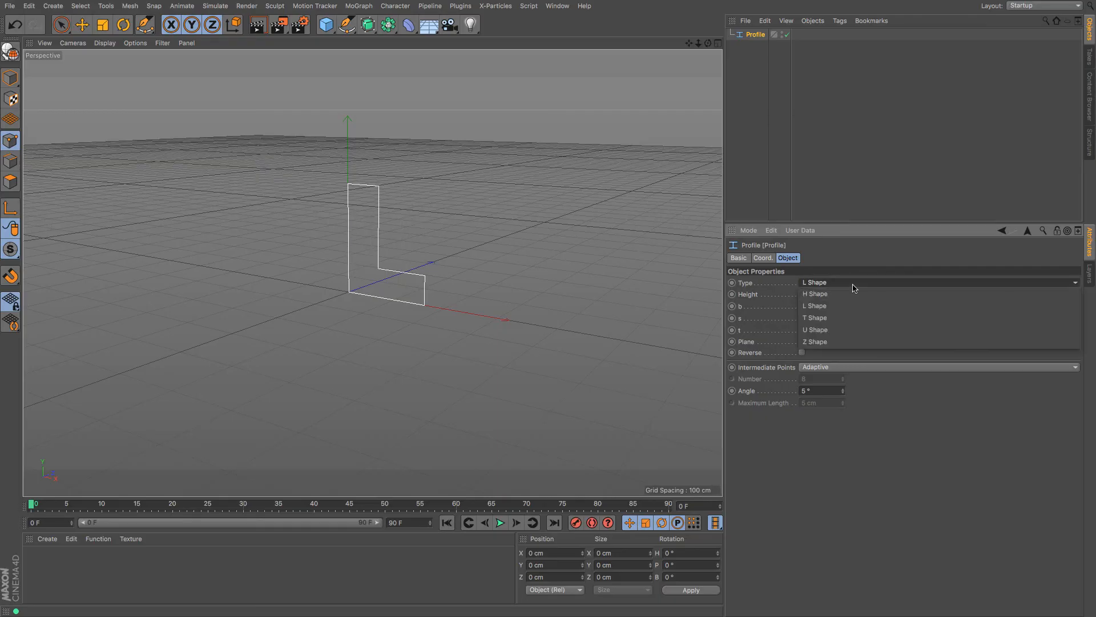
pyautogui.click(850, 316)
pyautogui.click(849, 284)
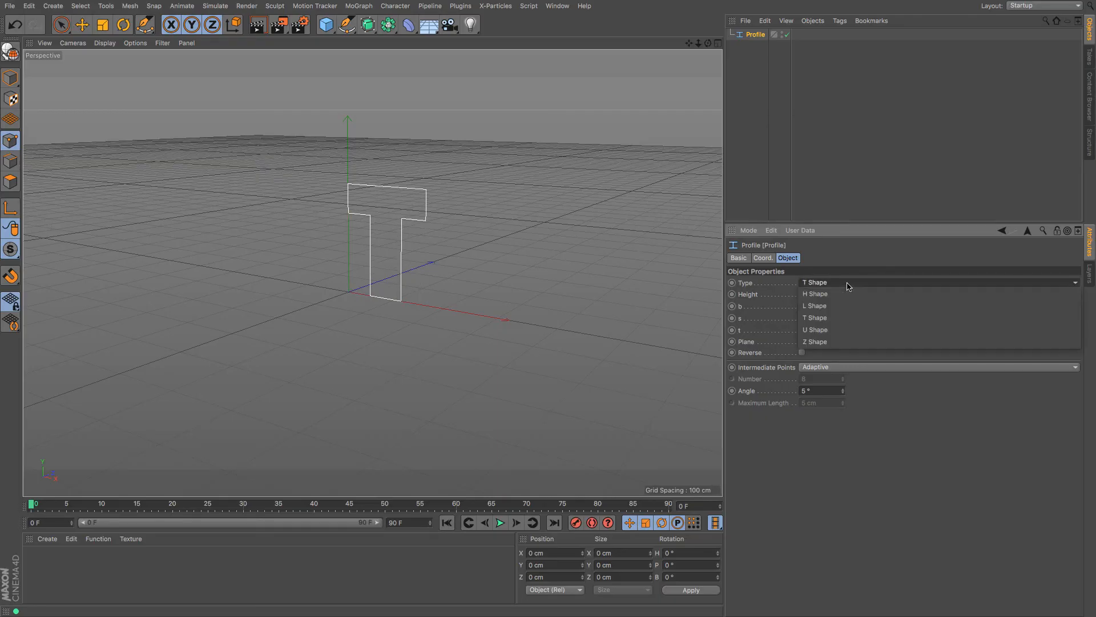
pyautogui.click(846, 328)
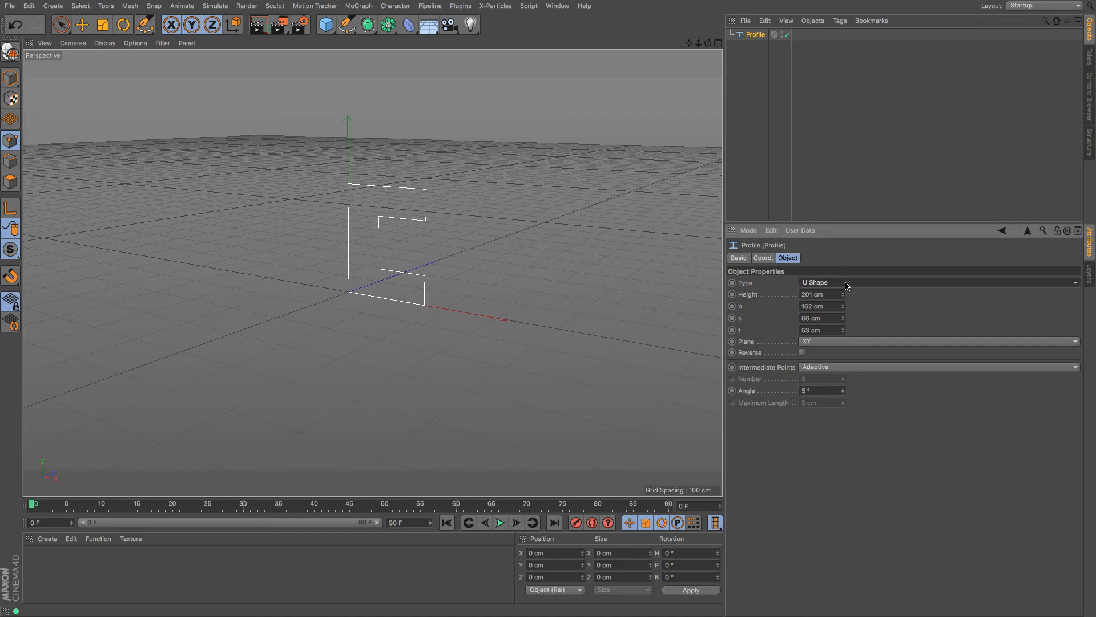
# Switch the profile to Z Shape with b 278, s 76 and t 58 cm
pyautogui.click(846, 283)
pyautogui.click(858, 340)
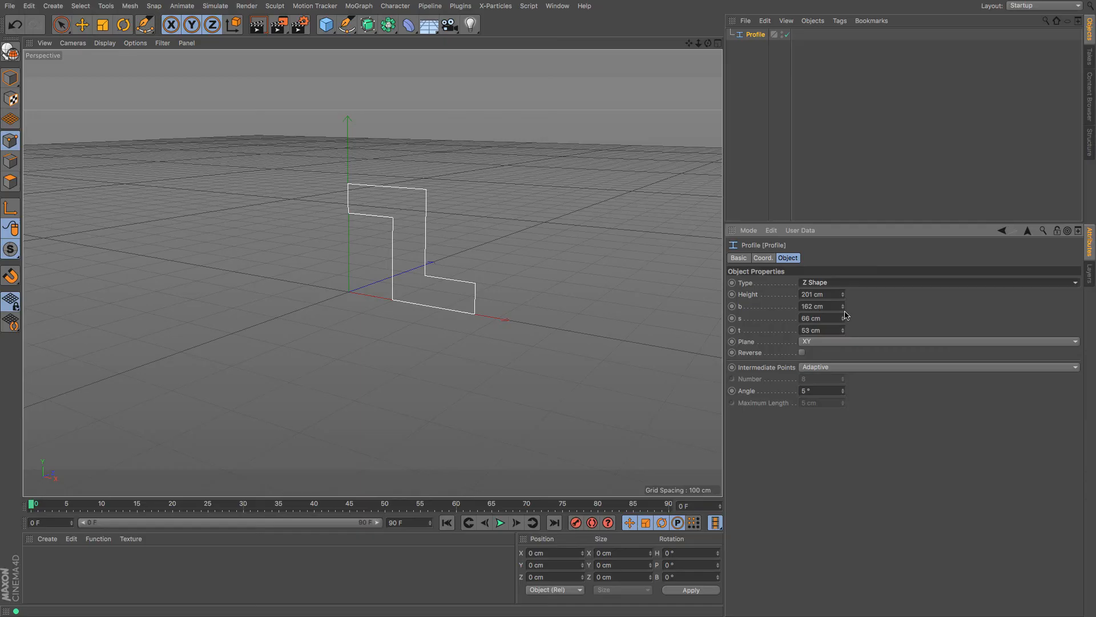
pyautogui.moveTo(843, 323)
pyautogui.mouseDown()
pyautogui.moveTo(843, 311)
pyautogui.moveTo(843, 343)
pyautogui.moveTo(844, 287)
pyautogui.moveTo(844, 328)
pyautogui.mouseUp()
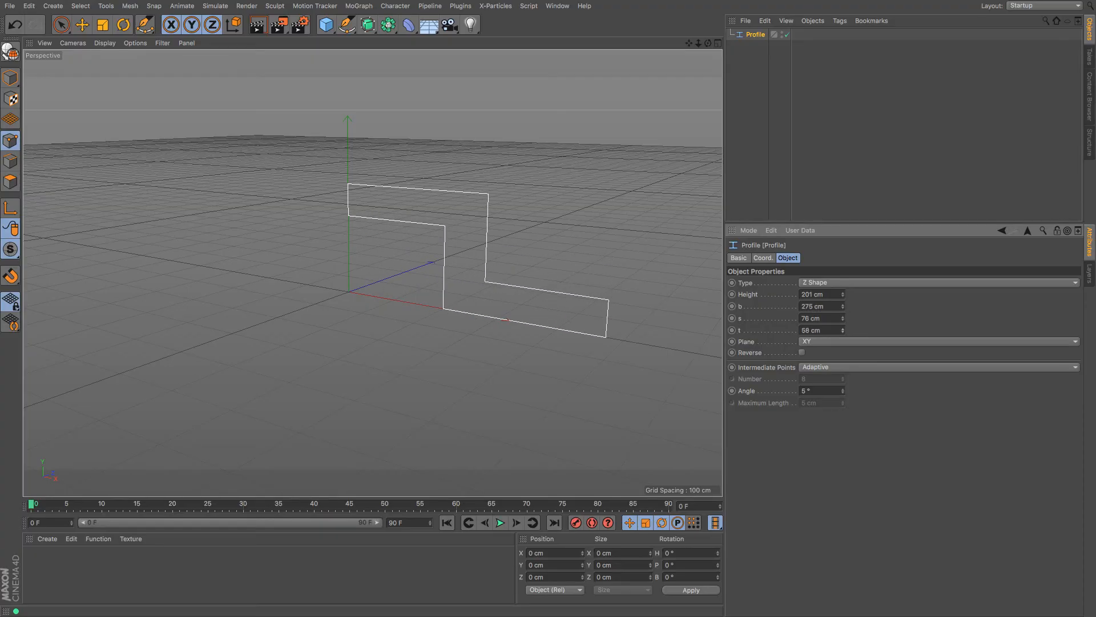
pyautogui.click(755, 38)
# Replace the profile with a Vectorizer spline
pyautogui.press('Delete')
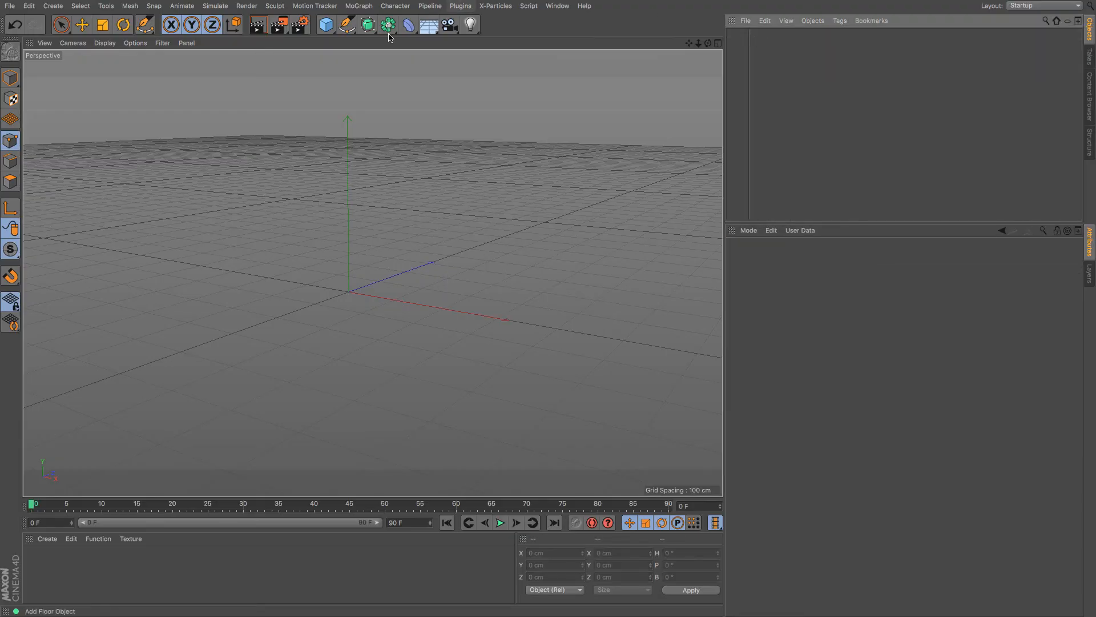
pyautogui.click(348, 26)
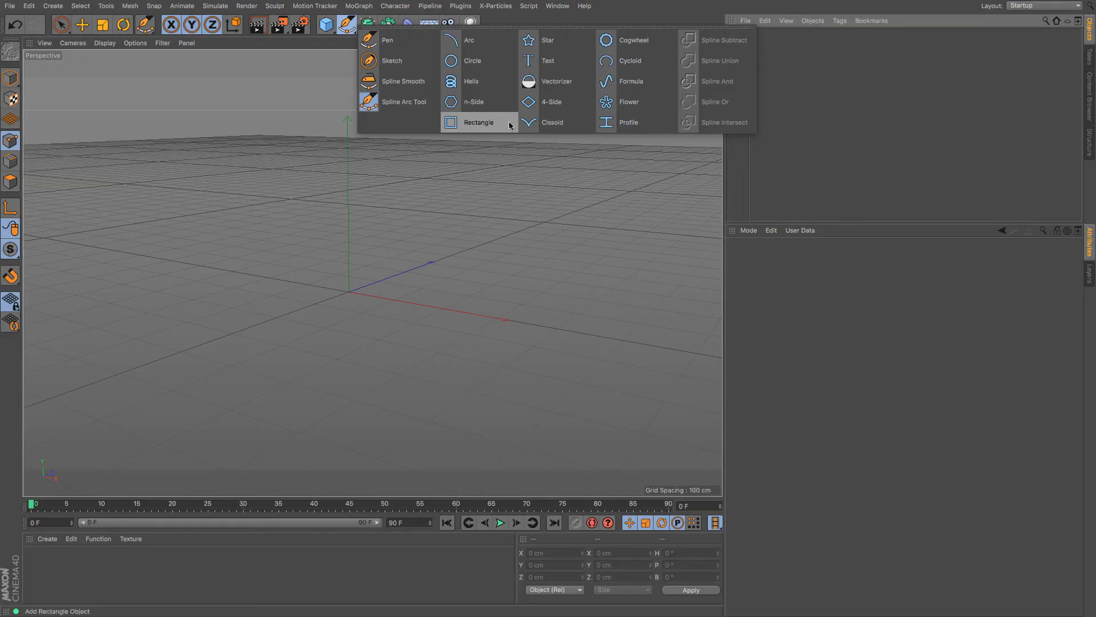
pyautogui.click(545, 81)
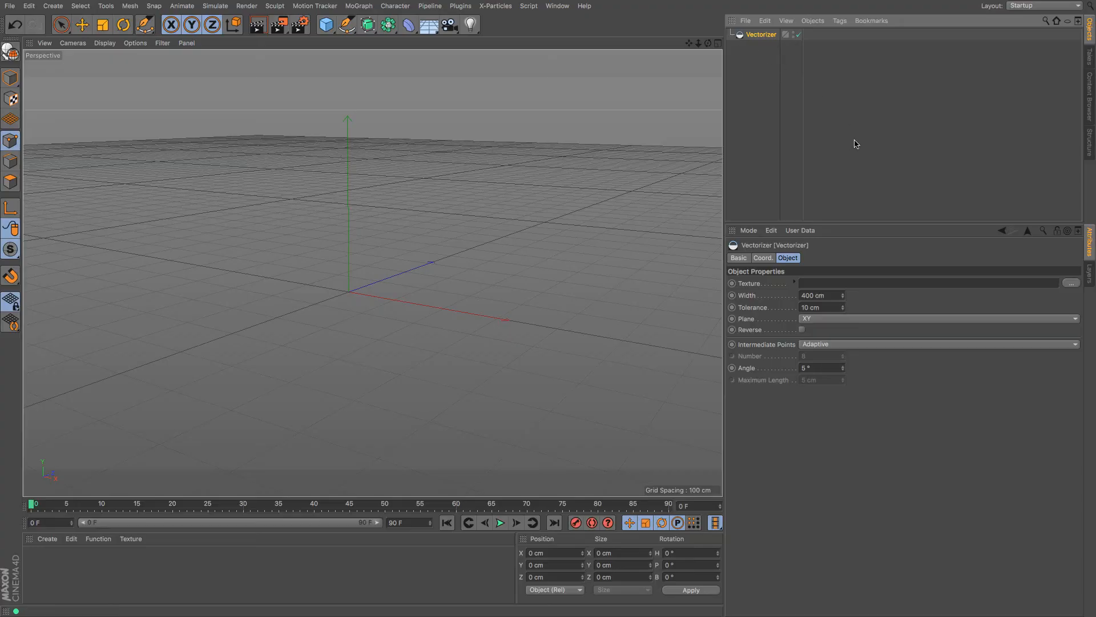
# Load 'Screen Shot 2017-03-20 at 14.52.39.png' as the Vectorizer texture, copying it into the project
pyautogui.click(1072, 284)
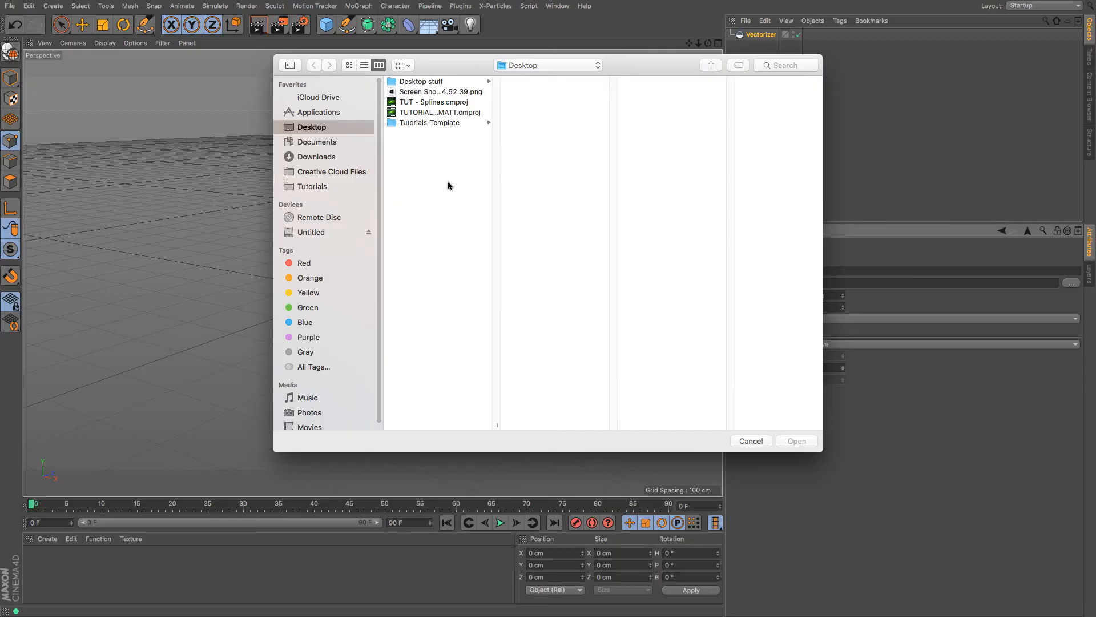
pyautogui.click(409, 93)
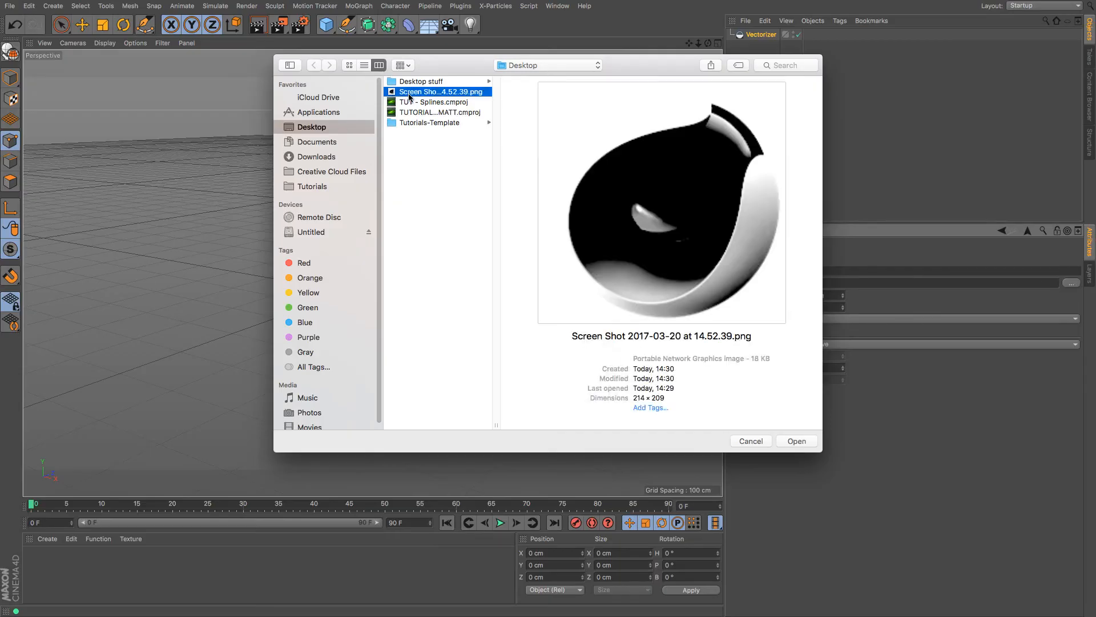
pyautogui.doubleClick(408, 93)
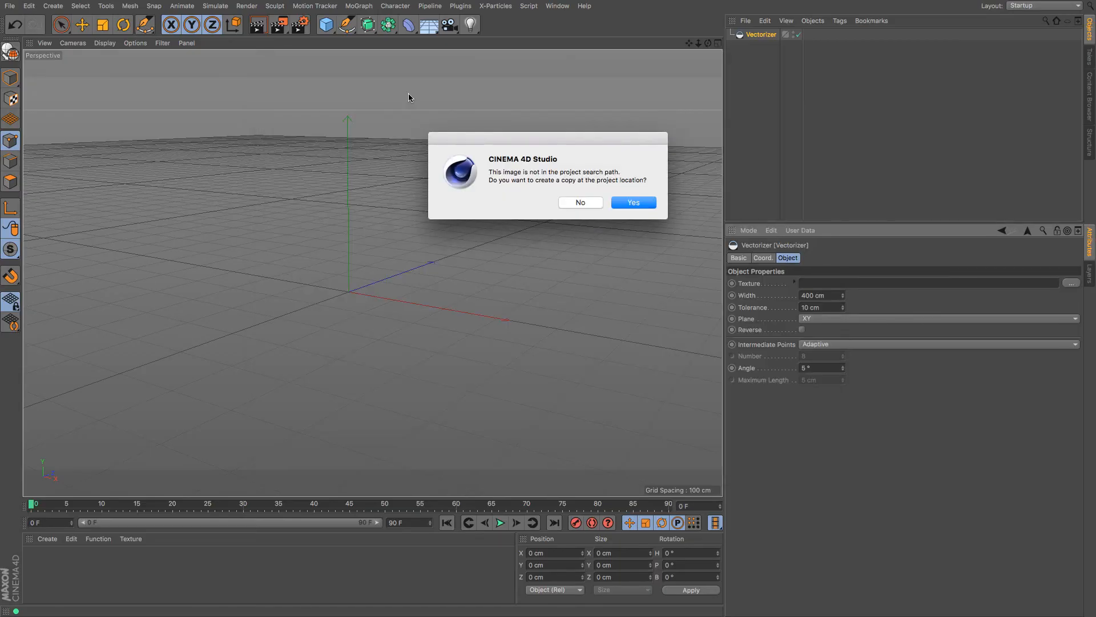
pyautogui.click(642, 204)
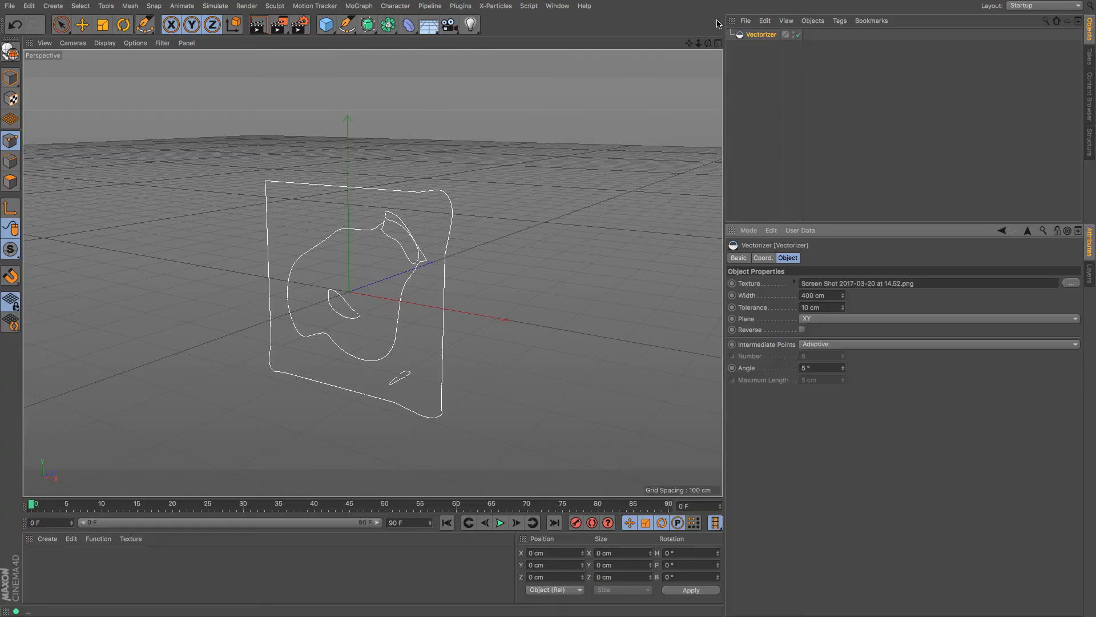
# Try different Vectorizer Tolerance values, first 0 cm for detail, then higher to simplify the outline
pyautogui.moveTo(708, 44); pyautogui.dragTo(373, 272)
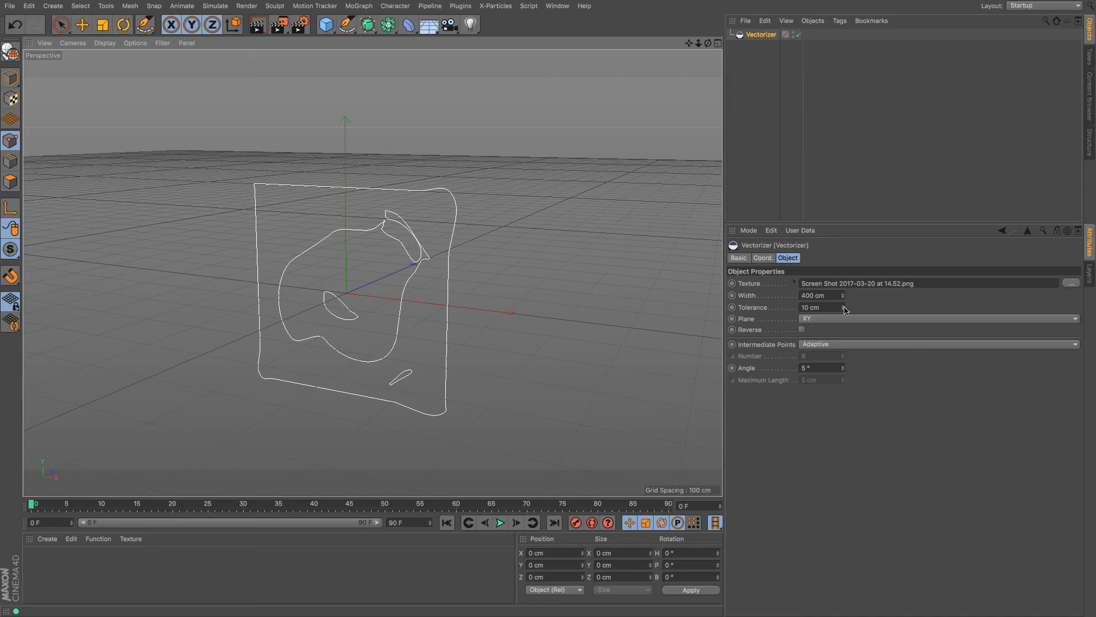
pyautogui.moveTo(846, 310); pyautogui.dragTo(874, 310)
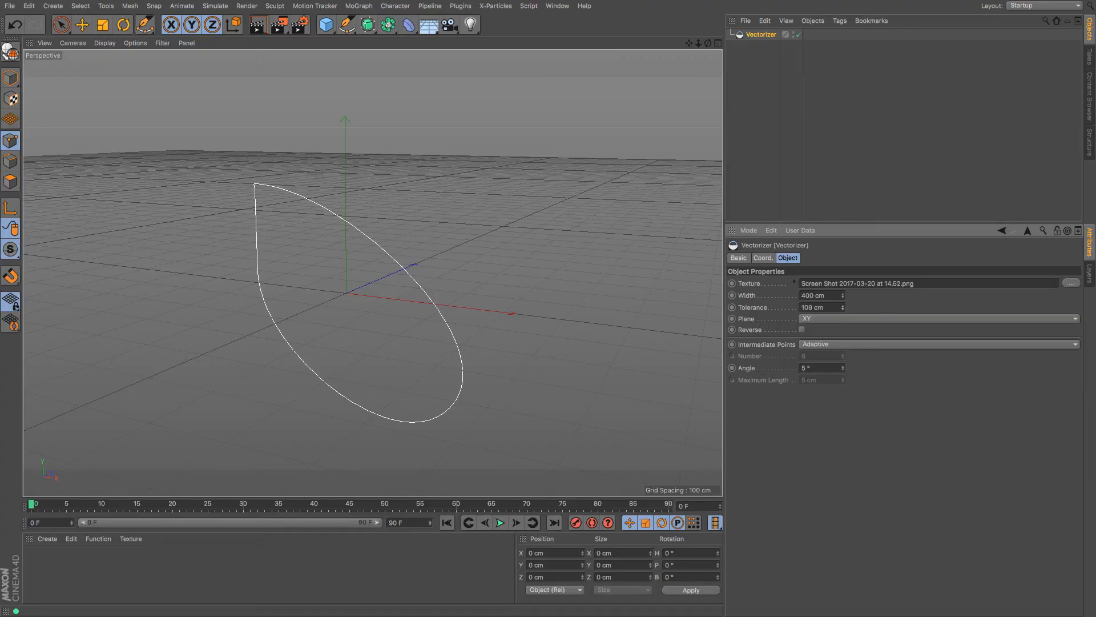
pyautogui.moveTo(843, 307); pyautogui.dragTo(820, 308)
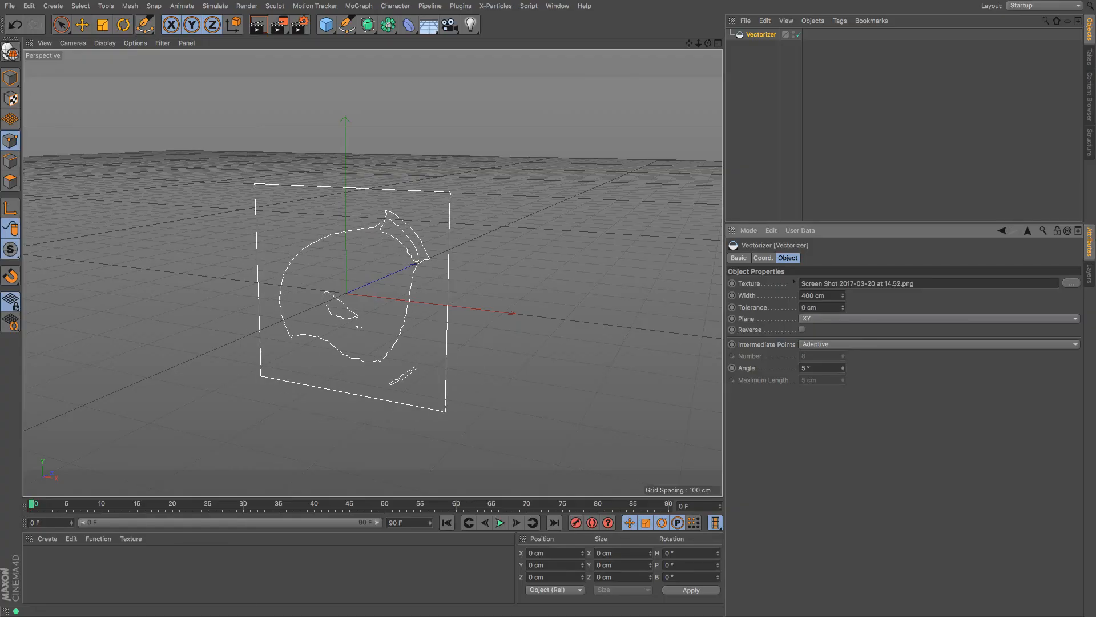
pyautogui.moveTo(698, 43); pyautogui.dragTo(720, 43)
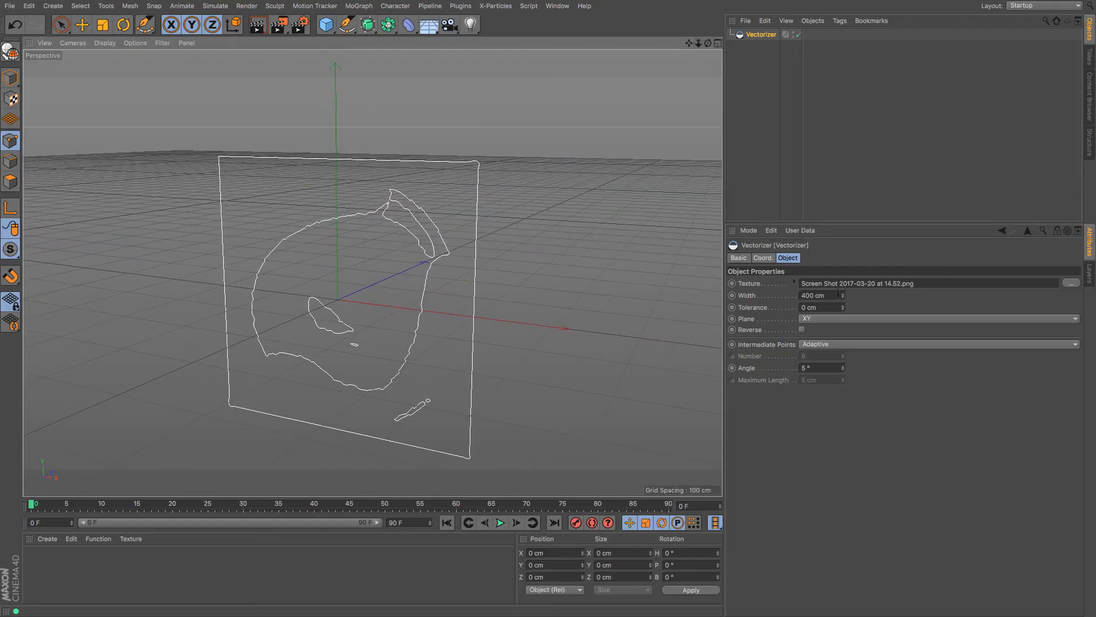
# Set the Vectorizer Width to 376 cm and its Plane to XZ
pyautogui.moveTo(843, 295)
pyautogui.mouseDown()
pyautogui.moveTo(873, 295)
pyautogui.moveTo(791, 295)
pyautogui.moveTo(853, 318)
pyautogui.mouseUp()
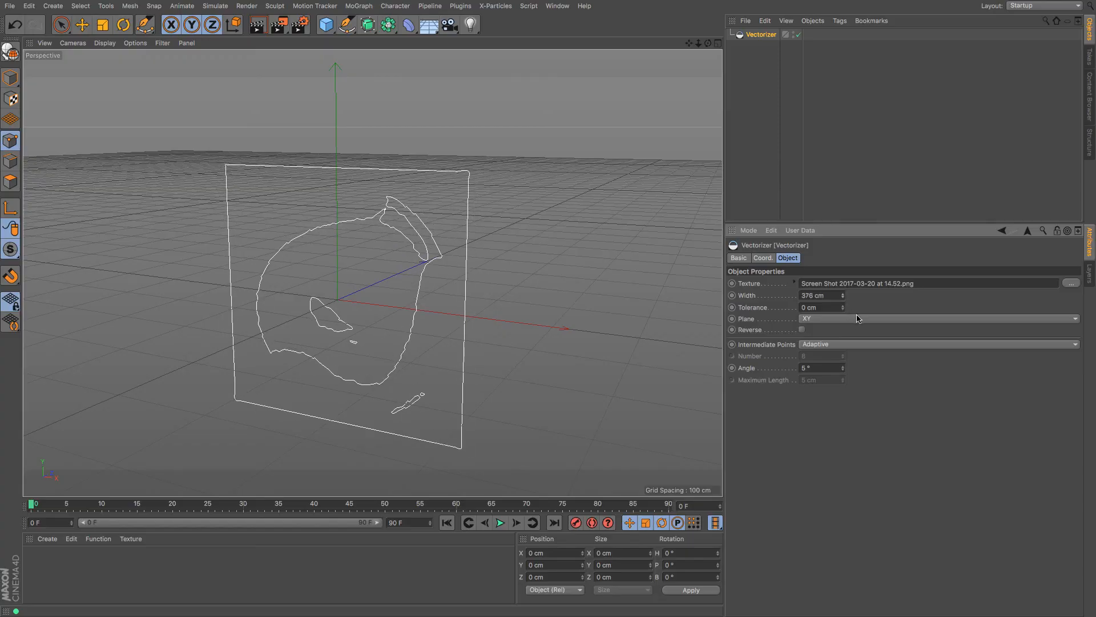
pyautogui.click(857, 319)
pyautogui.click(855, 331)
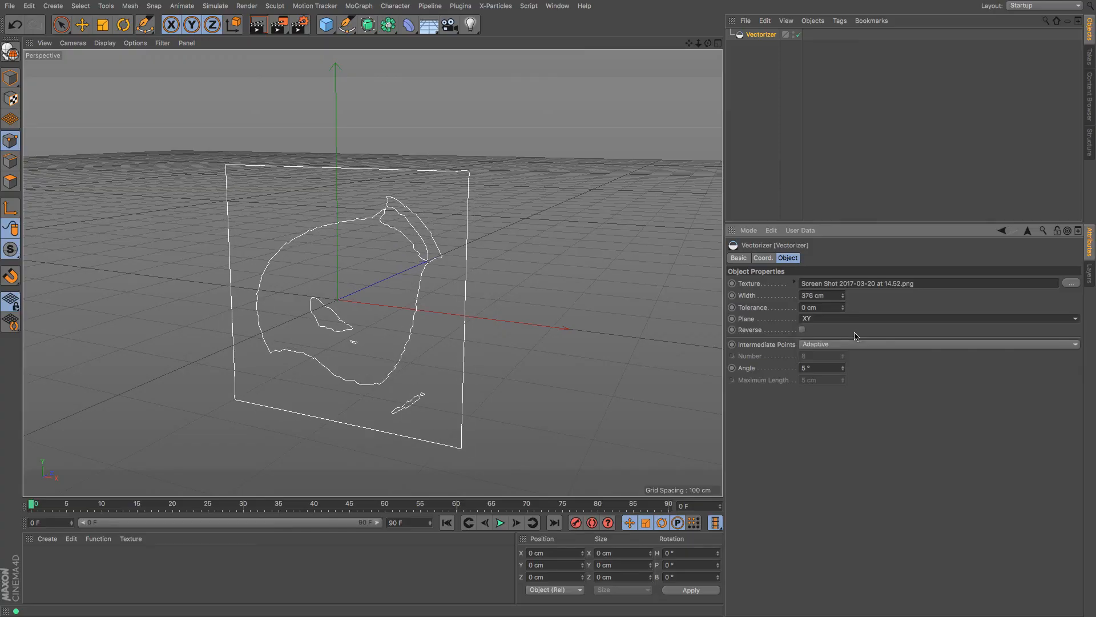
pyautogui.click(857, 320)
pyautogui.click(854, 353)
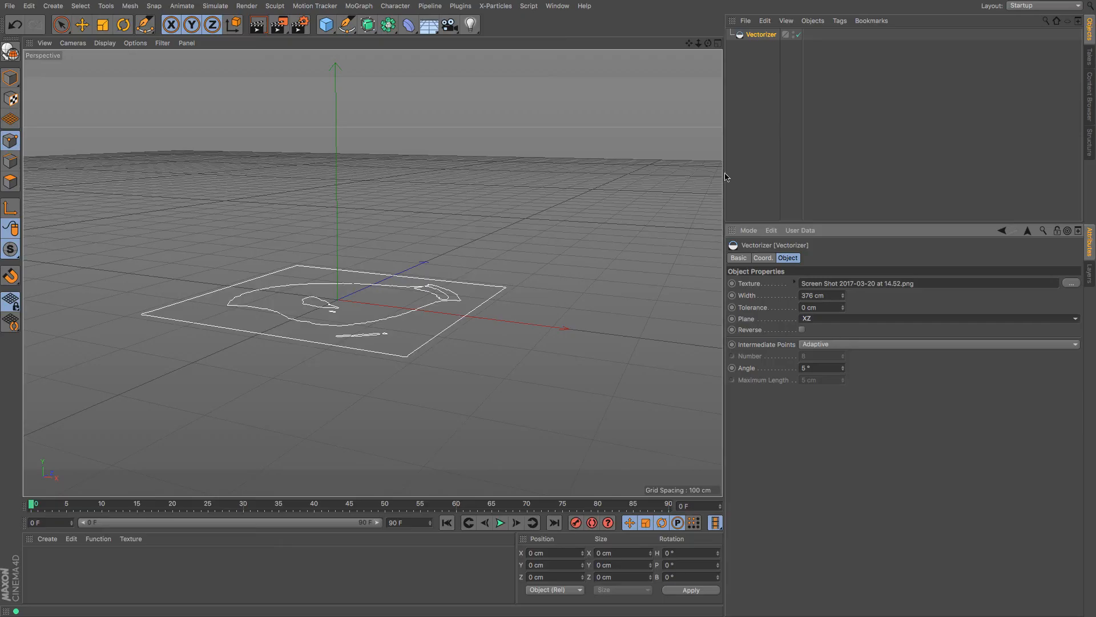
# Frame the flat trace in the viewport and select the Vectorizer object
pyautogui.keyDown('alt'); pyautogui.moveTo(474, 211); pyautogui.dragTo(548, 310); pyautogui.keyUp('alt')
pyautogui.moveTo(690, 44); pyautogui.dragTo(637, 1)
pyautogui.moveTo(698, 45); pyautogui.dragTo(778, 44)
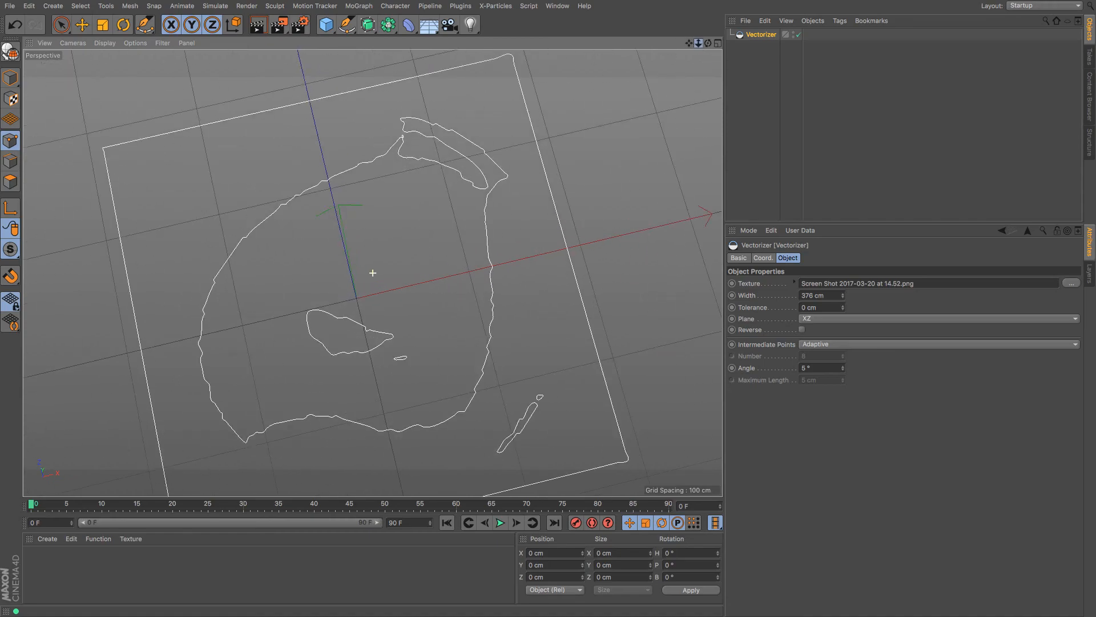
pyautogui.moveTo(707, 44); pyautogui.dragTo(677, 7)
pyautogui.moveTo(708, 44); pyautogui.dragTo(710, 26)
pyautogui.click(754, 36)
# Make the Vectorizer editable and smooth its outer frame and inner pieces with the Spline Smooth brush
pyautogui.click(10, 51)
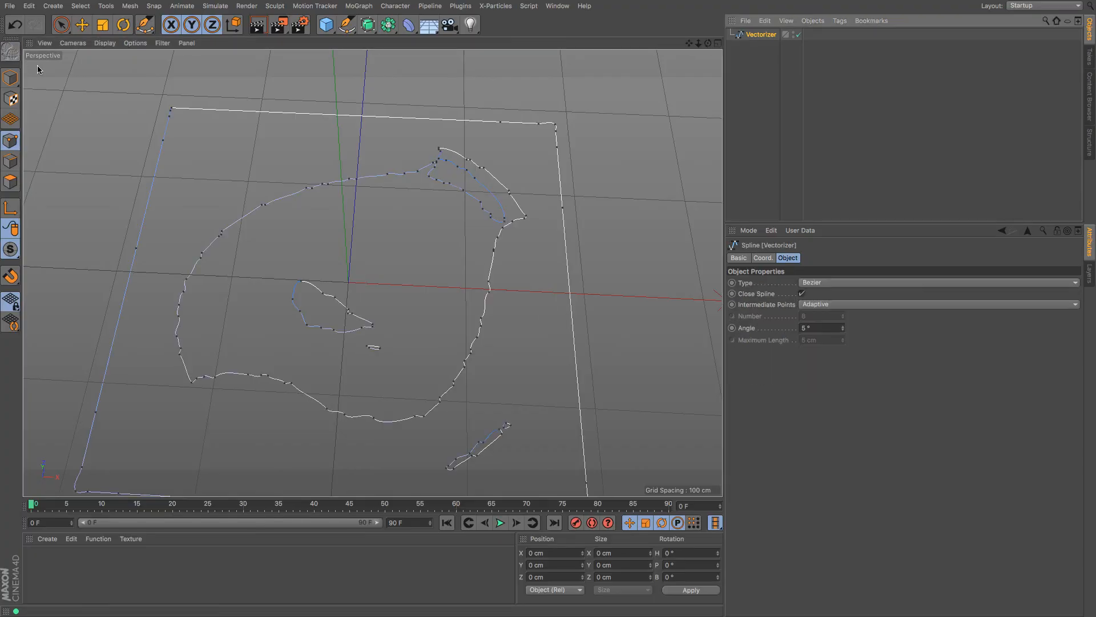
pyautogui.click(346, 24)
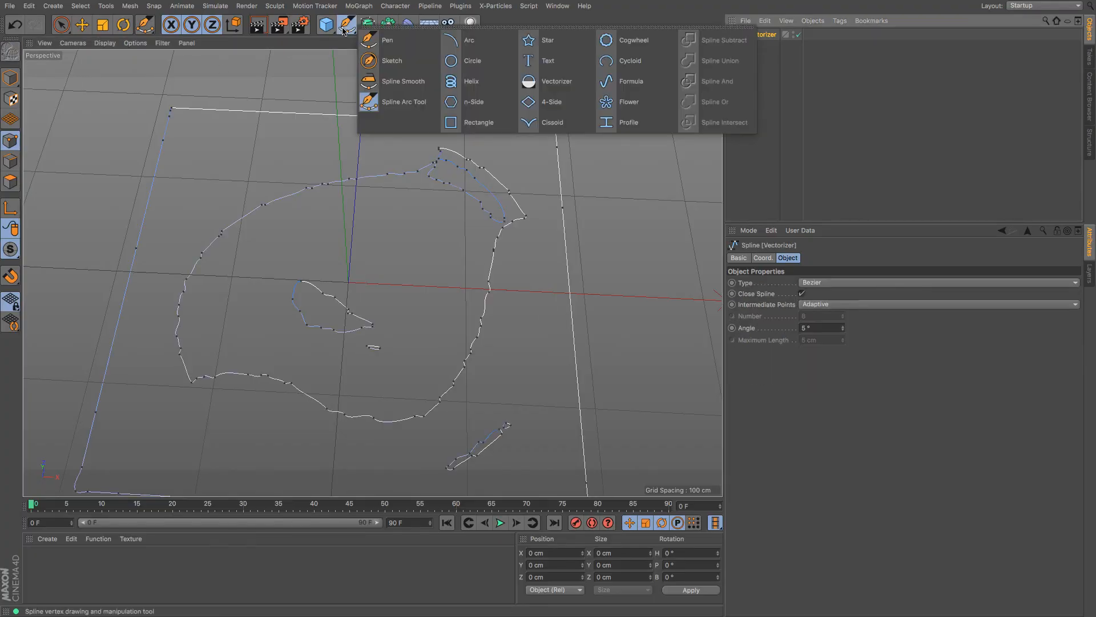
pyautogui.click(403, 81)
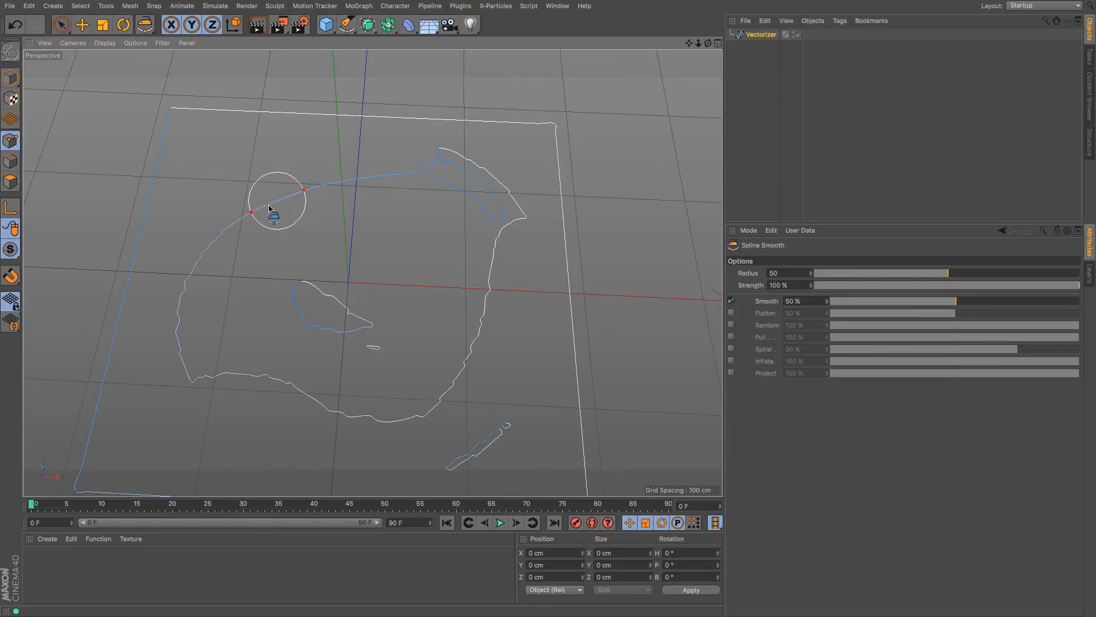
pyautogui.moveTo(217, 246)
pyautogui.mouseDown()
pyautogui.moveTo(183, 313)
pyautogui.moveTo(184, 343)
pyautogui.moveTo(226, 384)
pyautogui.moveTo(282, 387)
pyautogui.moveTo(372, 423)
pyautogui.moveTo(431, 400)
pyautogui.moveTo(463, 357)
pyautogui.moveTo(488, 269)
pyautogui.moveTo(550, 175)
pyautogui.moveTo(515, 175)
pyautogui.moveTo(498, 157)
pyautogui.moveTo(520, 125)
pyautogui.moveTo(225, 120)
pyautogui.mouseUp()
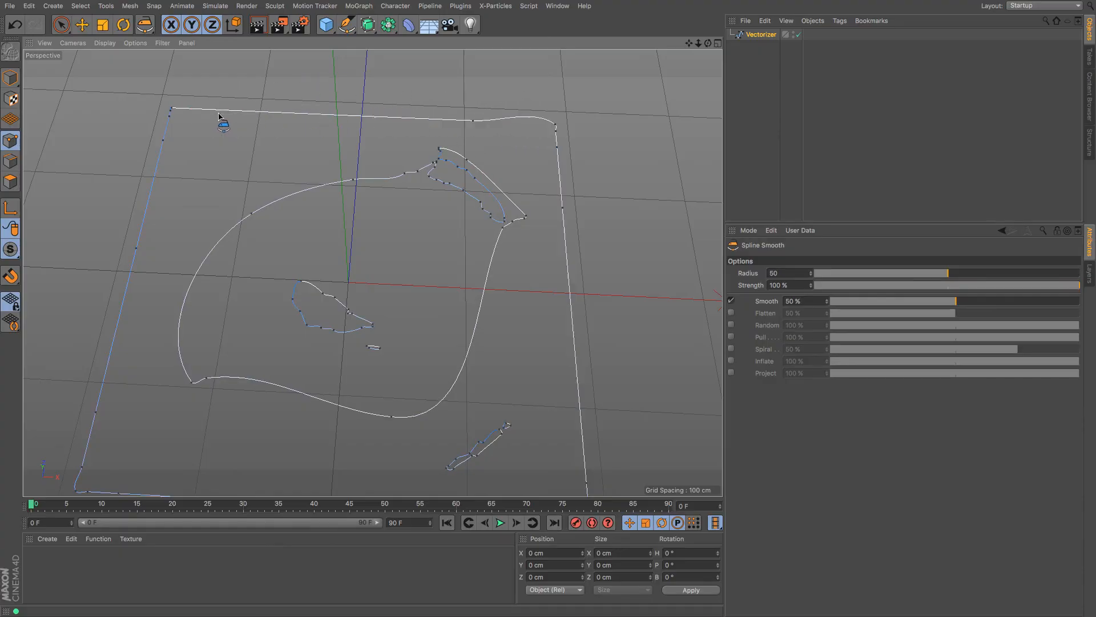
pyautogui.moveTo(160, 137)
pyautogui.mouseDown()
pyautogui.moveTo(96, 457)
pyautogui.moveTo(153, 464)
pyautogui.mouseUp()
pyautogui.moveTo(269, 344)
pyautogui.mouseDown()
pyautogui.moveTo(323, 315)
pyautogui.moveTo(345, 283)
pyautogui.moveTo(360, 289)
pyautogui.mouseUp()
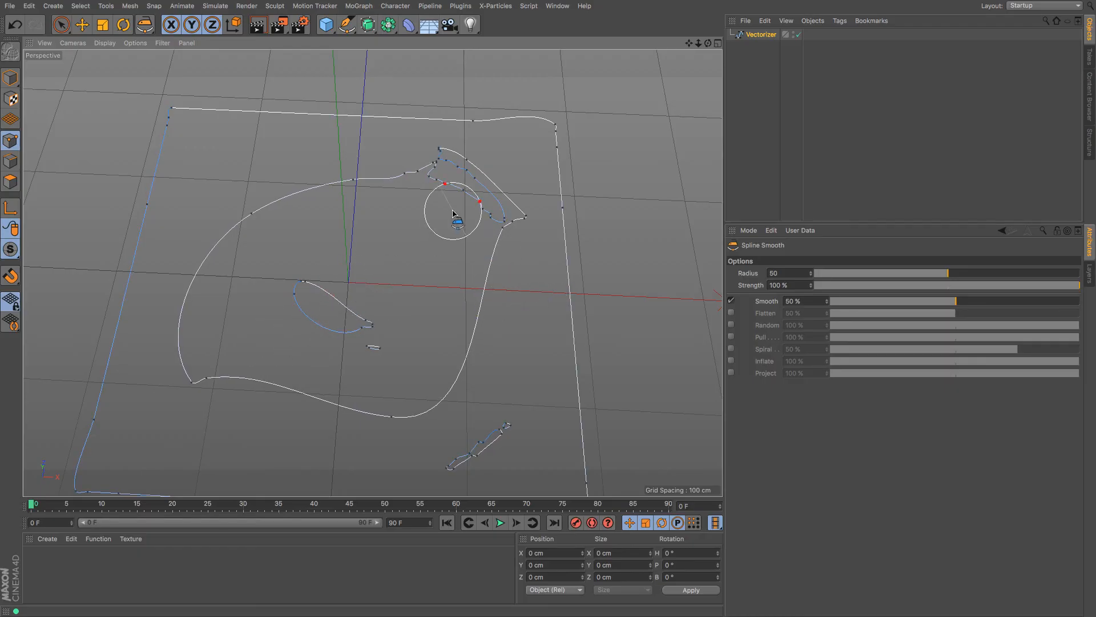
pyautogui.moveTo(452, 207)
pyautogui.mouseDown()
pyautogui.moveTo(443, 208)
pyautogui.moveTo(460, 225)
pyautogui.mouseUp()
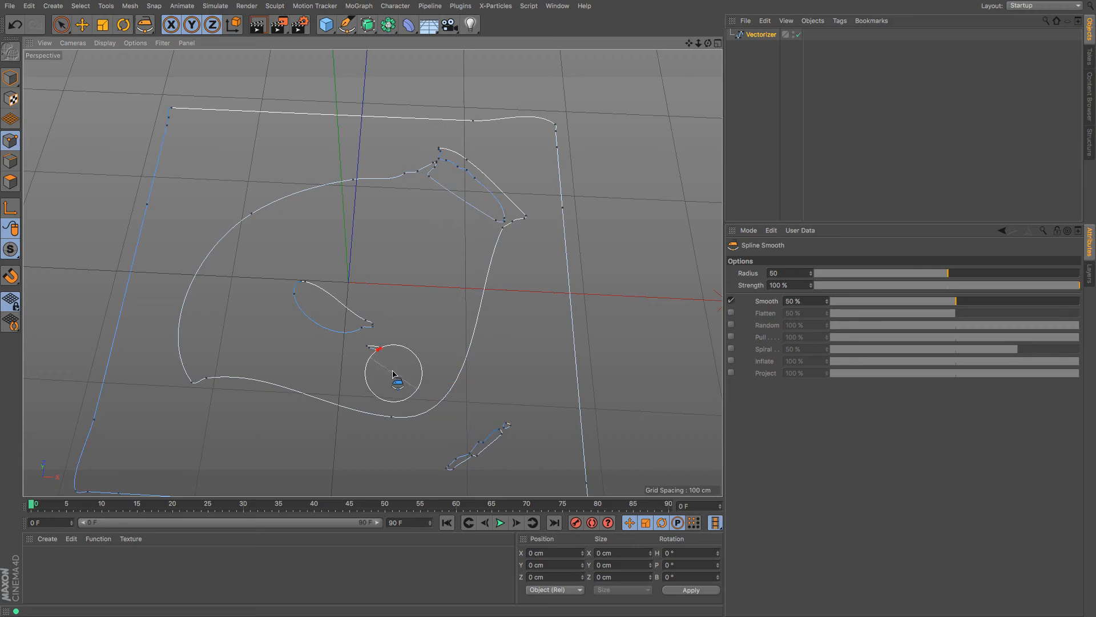
pyautogui.moveTo(465, 425); pyautogui.dragTo(491, 476)
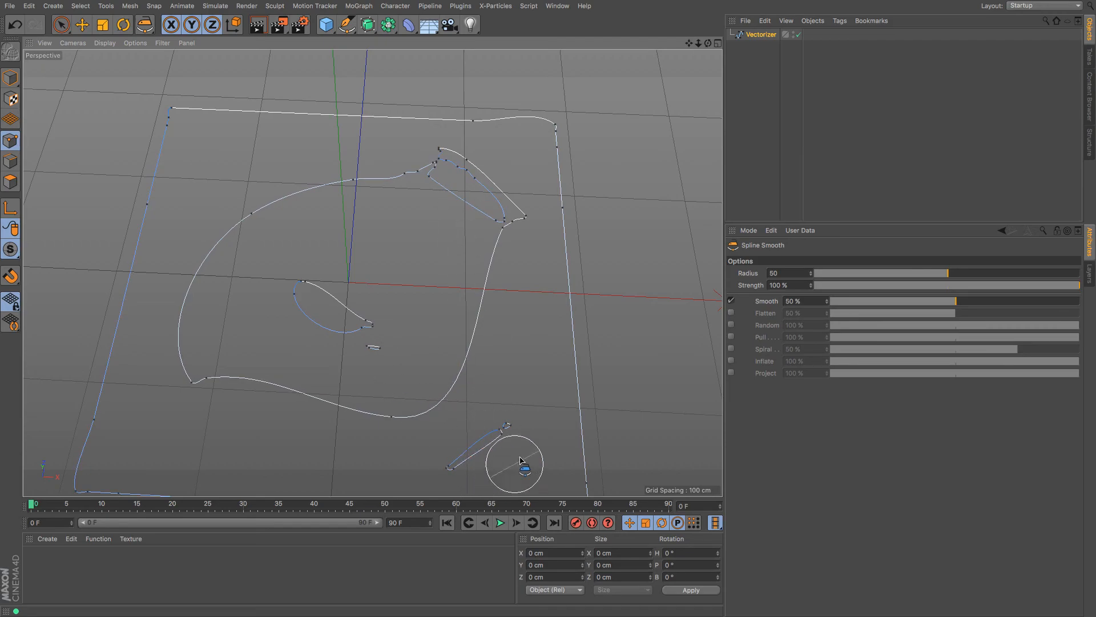
# Round off the upper curve further, then delete the smoothed Vectorizer spline
pyautogui.scroll(-4, 499, 333)
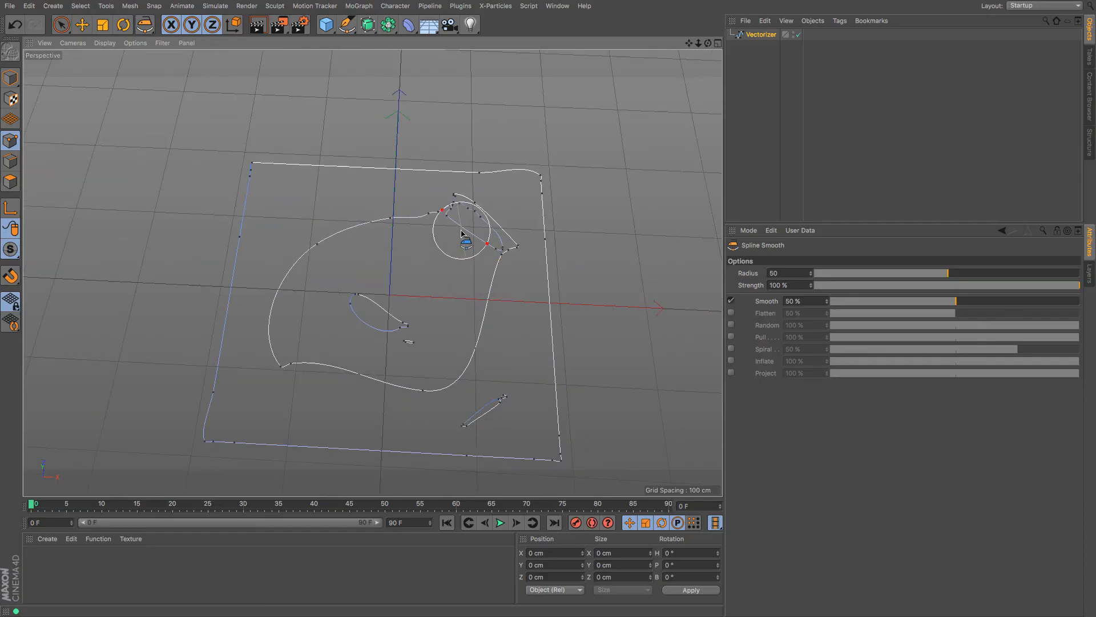
pyautogui.moveTo(484, 214); pyautogui.dragTo(485, 213)
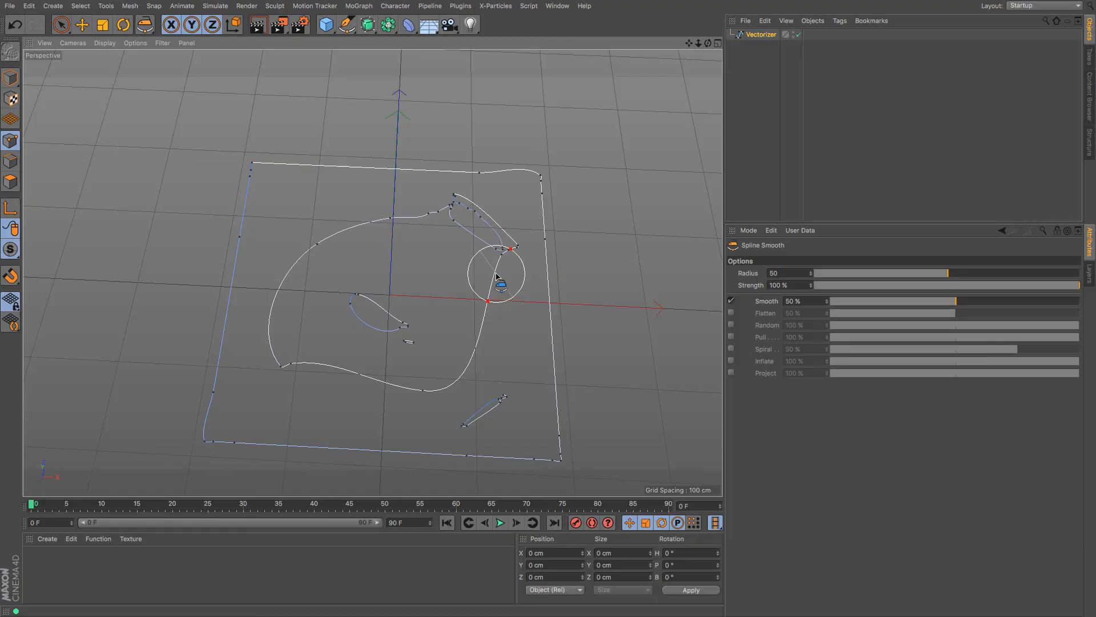
pyautogui.moveTo(497, 277)
pyautogui.mouseDown()
pyautogui.moveTo(417, 215)
pyautogui.moveTo(367, 227)
pyautogui.moveTo(307, 263)
pyautogui.moveTo(281, 310)
pyautogui.moveTo(284, 338)
pyautogui.mouseUp()
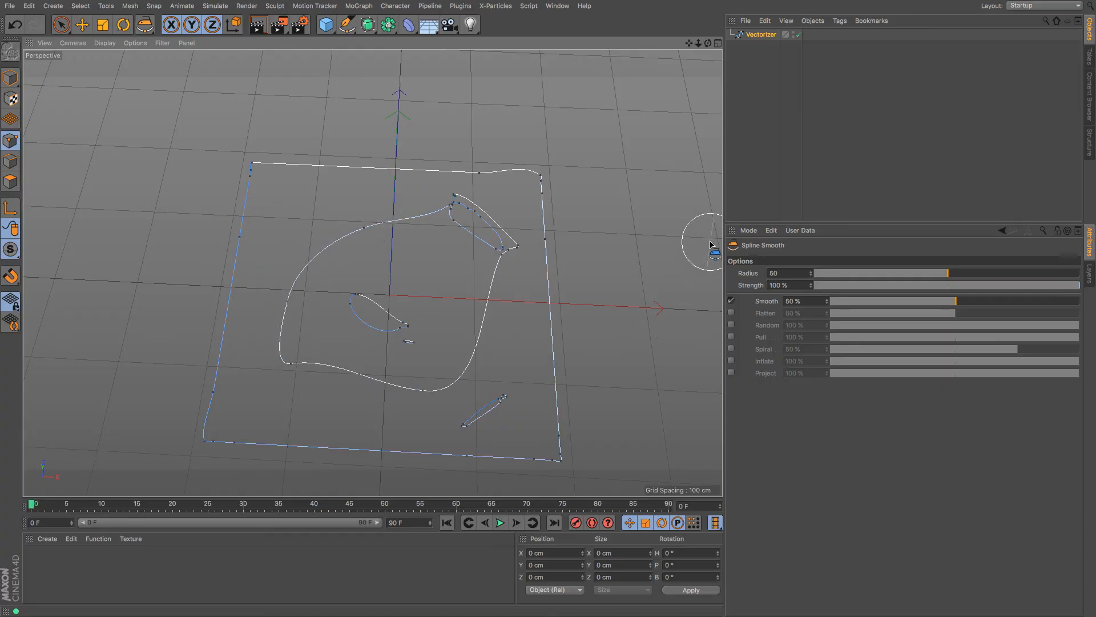
pyautogui.click(767, 38)
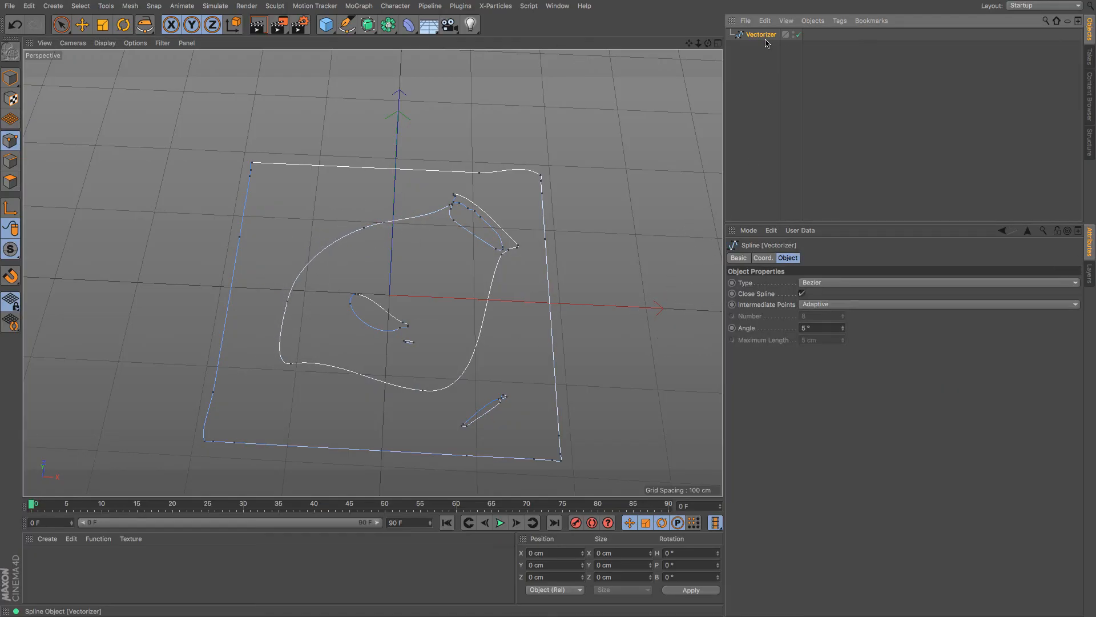
pyautogui.press('Delete')
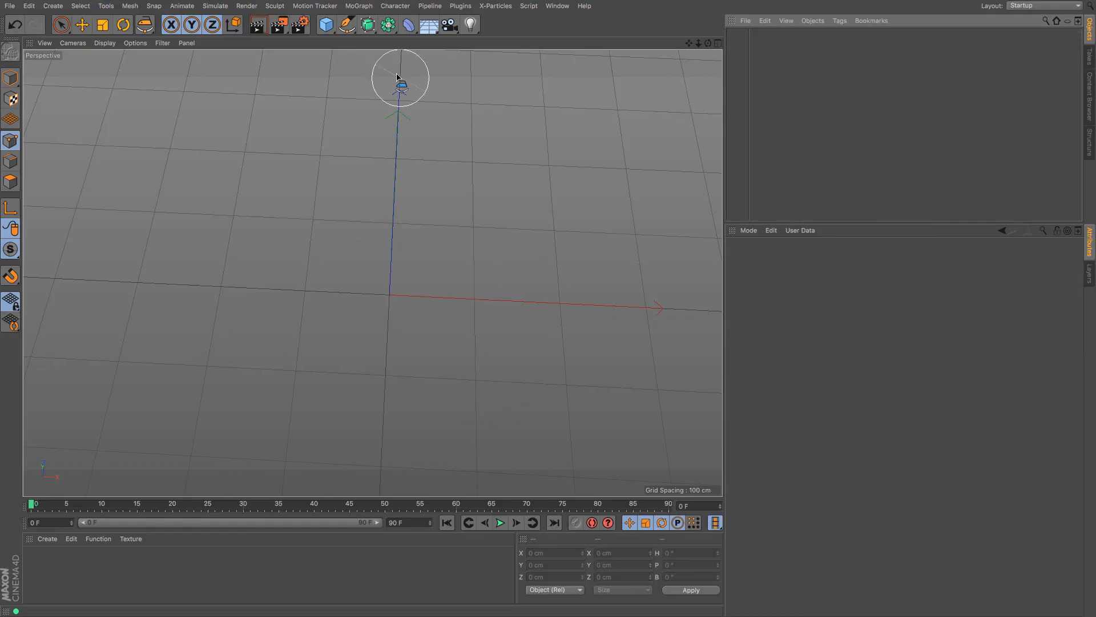
# Add a 200 cm Circle spline from the spline palette
pyautogui.click(354, 30)
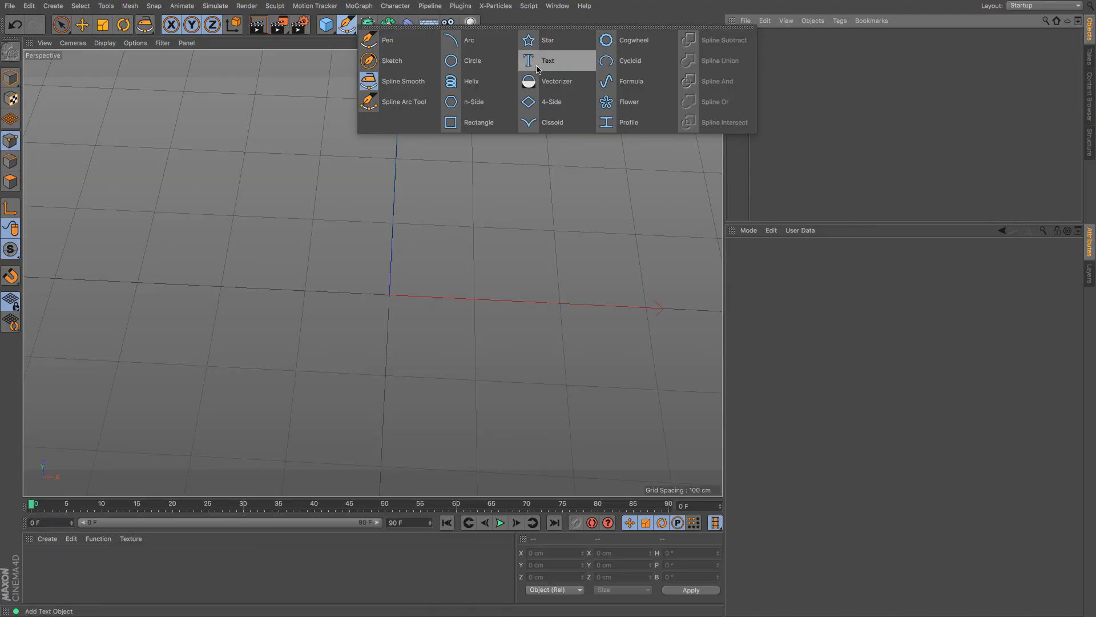
pyautogui.click(478, 62)
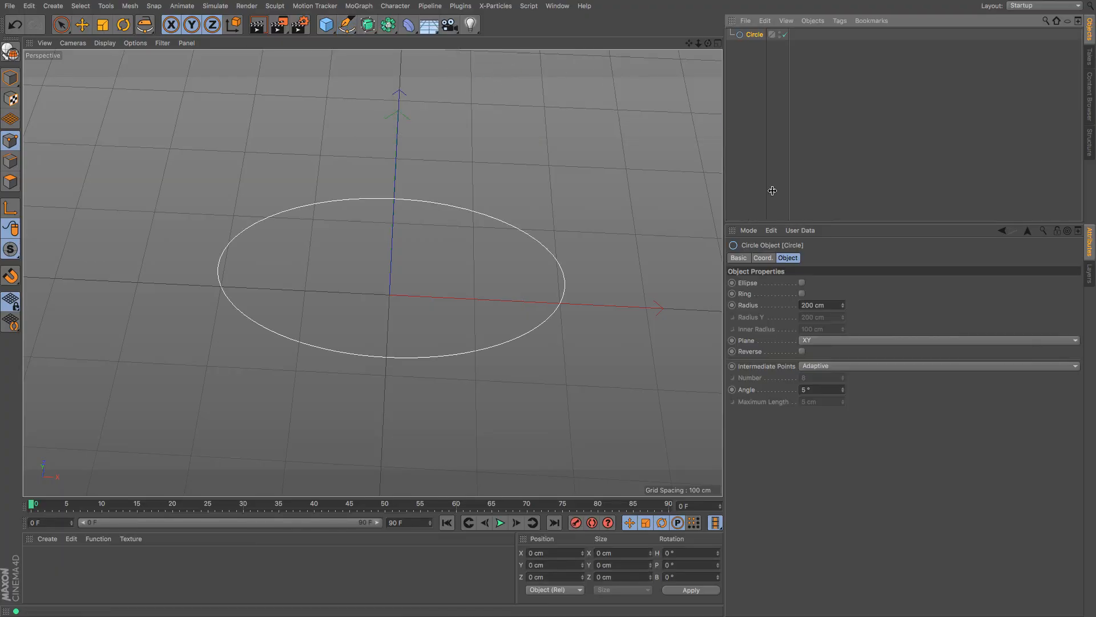
pyautogui.moveTo(708, 43); pyautogui.dragTo(697, 44)
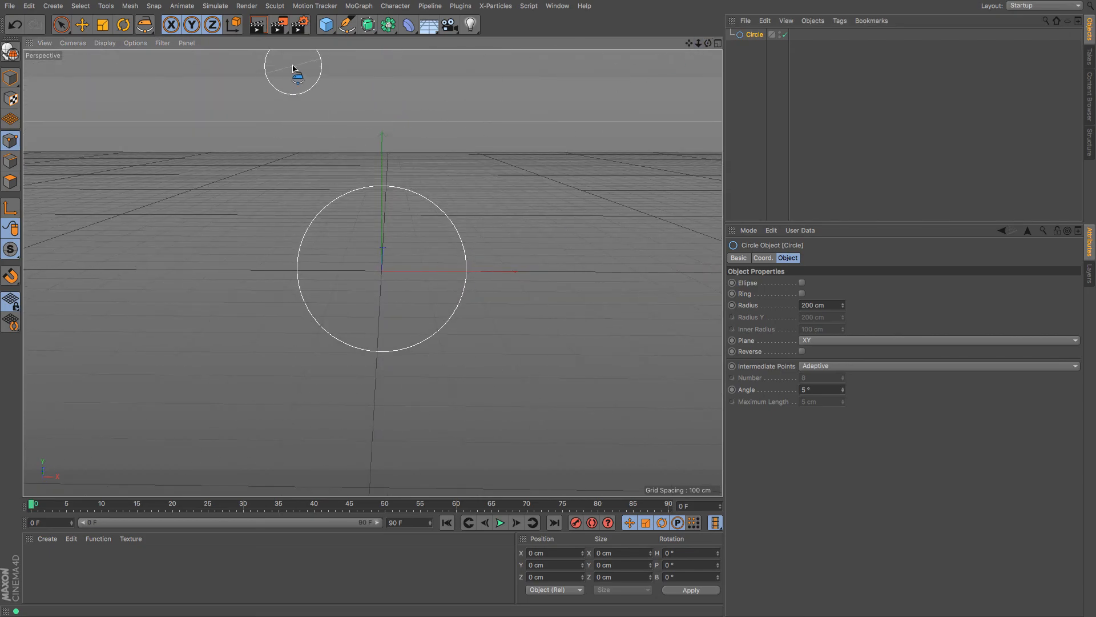
# Add a 400 cm Rectangle, move it up-right to overlap the circle, and select both
pyautogui.click(347, 24)
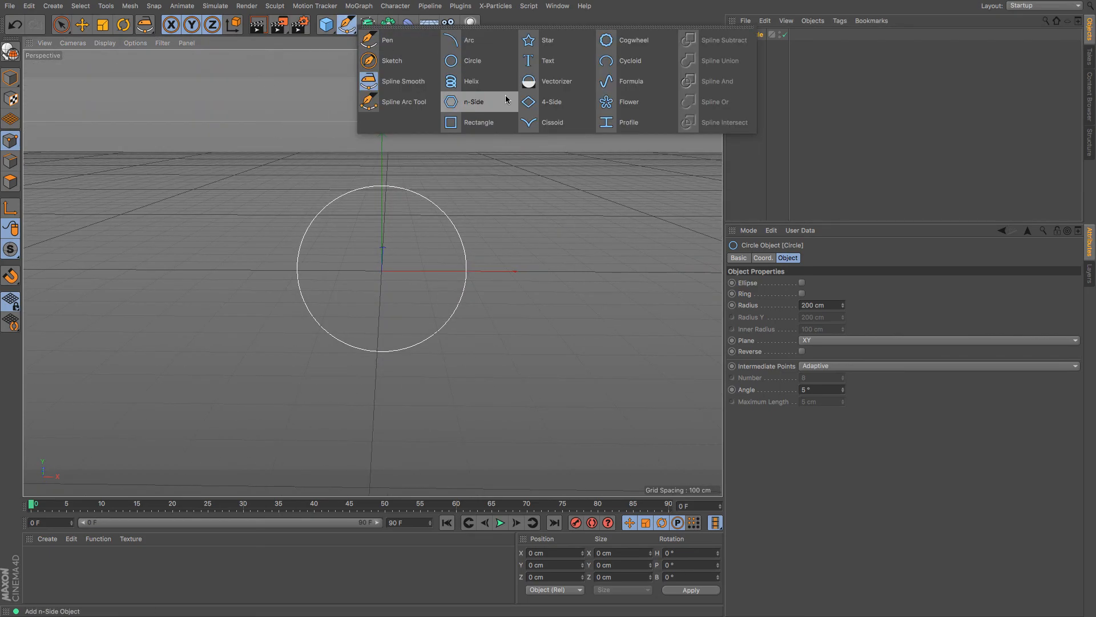
pyautogui.click(491, 122)
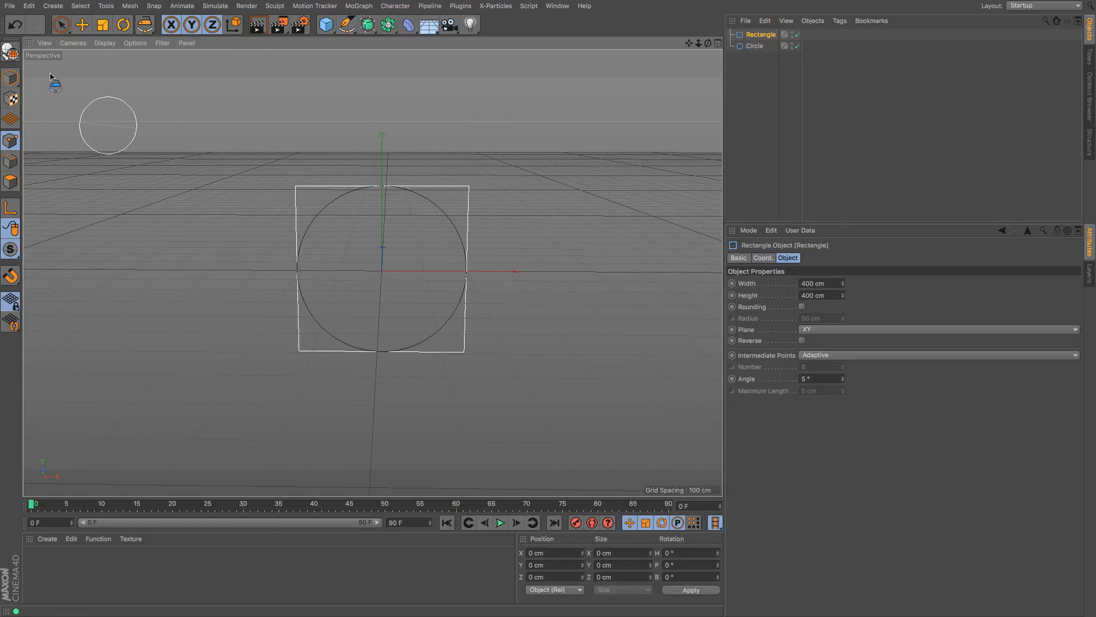
pyautogui.press('e')
pyautogui.moveTo(479, 271); pyautogui.dragTo(599, 282)
pyautogui.moveTo(495, 168); pyautogui.dragTo(497, 87)
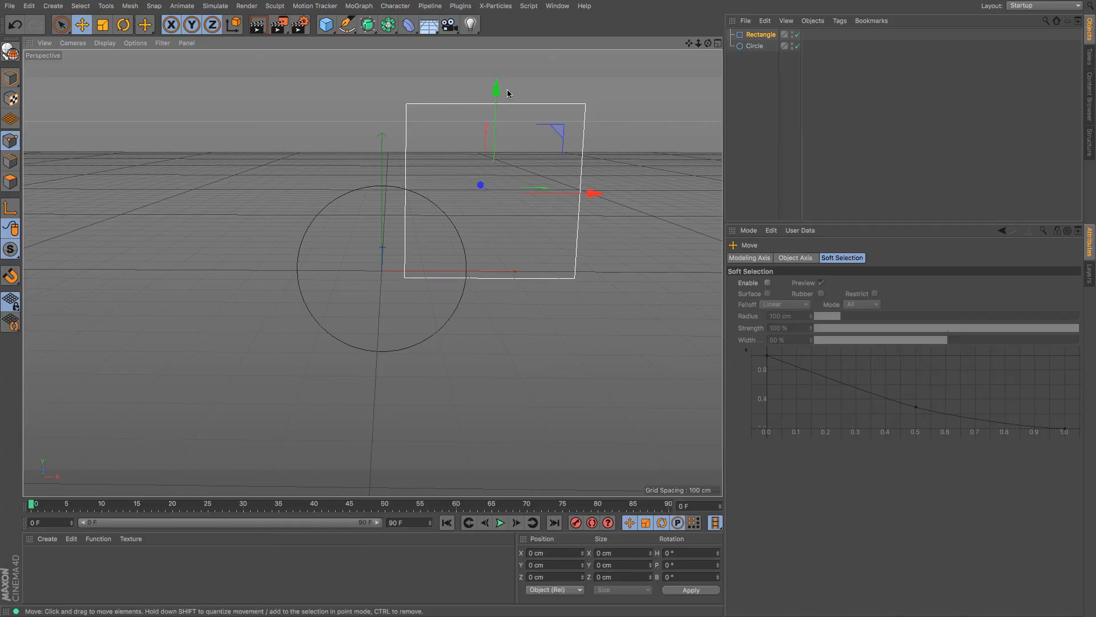
pyautogui.moveTo(772, 91); pyautogui.dragTo(706, 4)
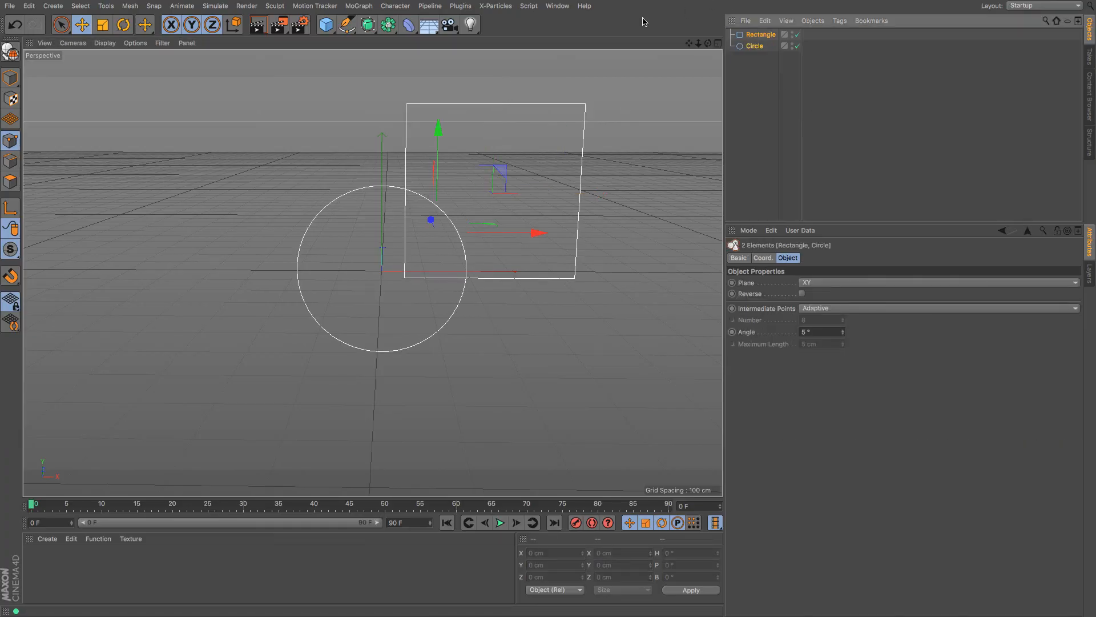
pyautogui.click(346, 26)
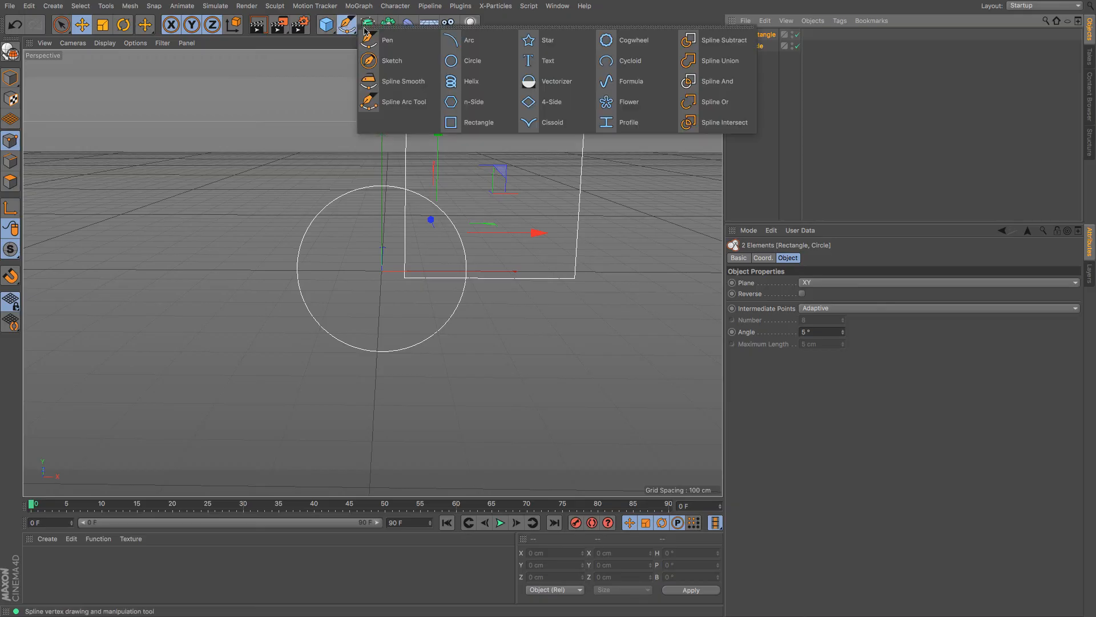
pyautogui.click(709, 41)
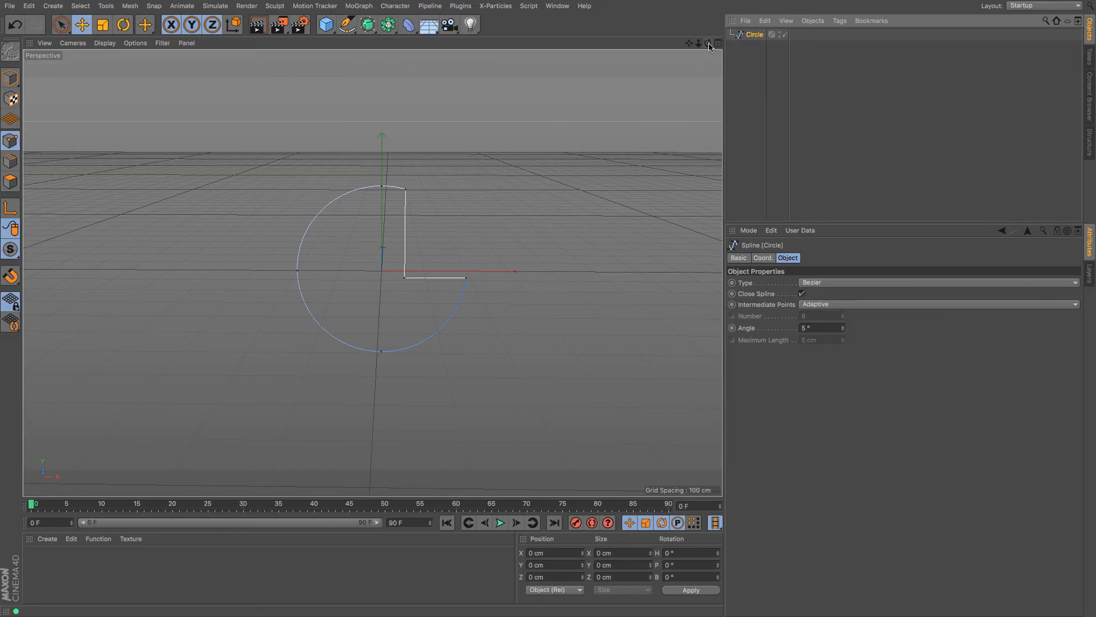
pyautogui.moveTo(709, 47); pyautogui.dragTo(754, 33)
pyautogui.hotkey('ctrl', 'z')
pyautogui.keyDown('shift'); pyautogui.click(761, 45); pyautogui.keyUp('shift')
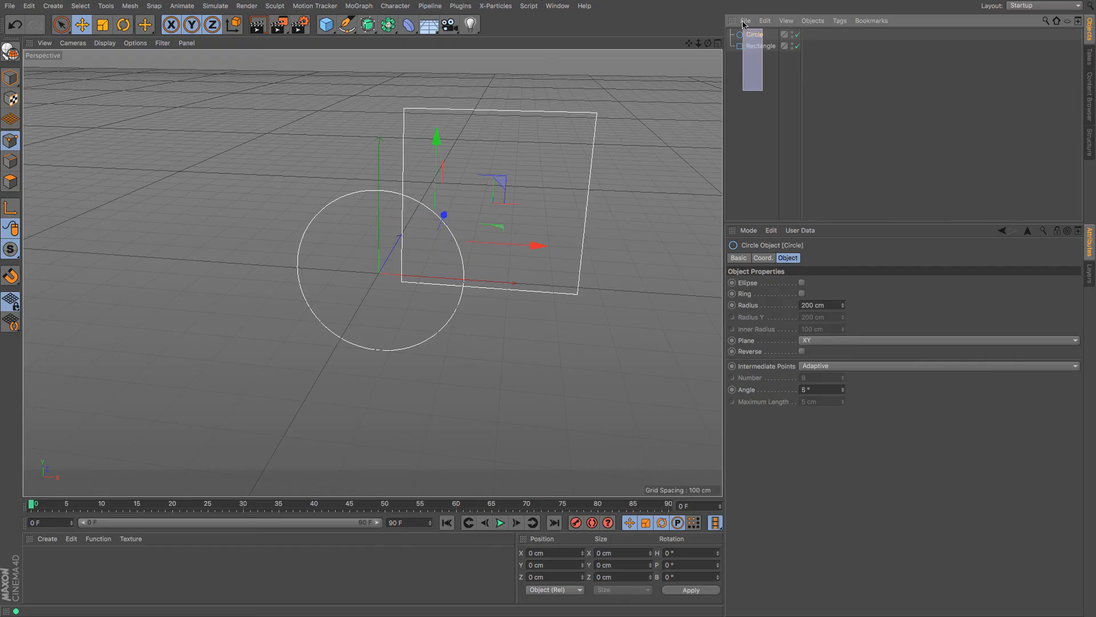
pyautogui.click(347, 25)
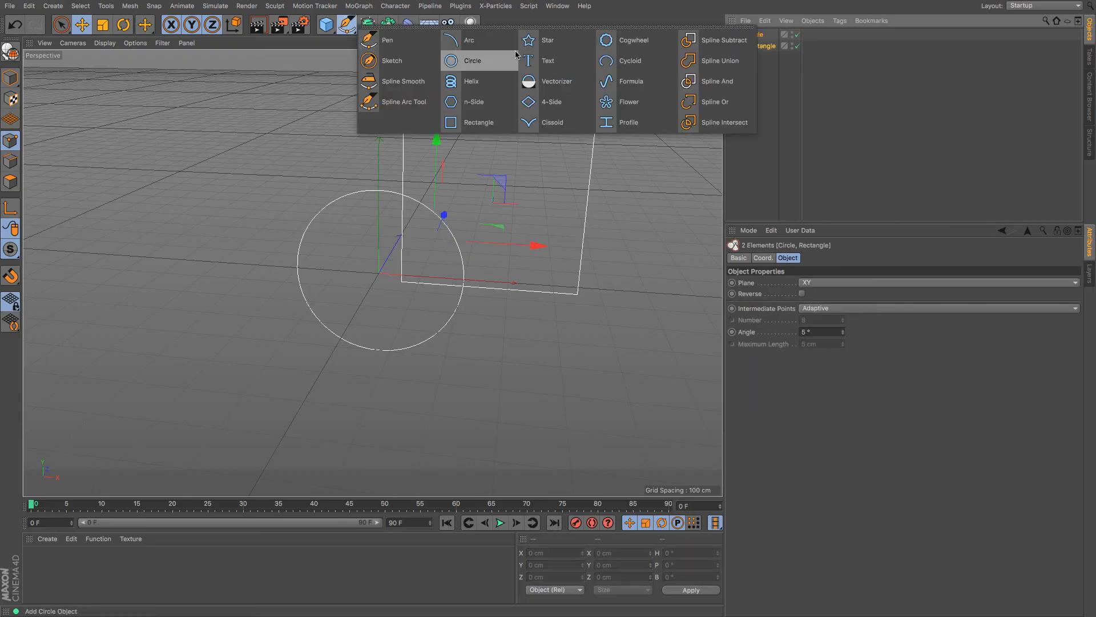
pyautogui.click(701, 44)
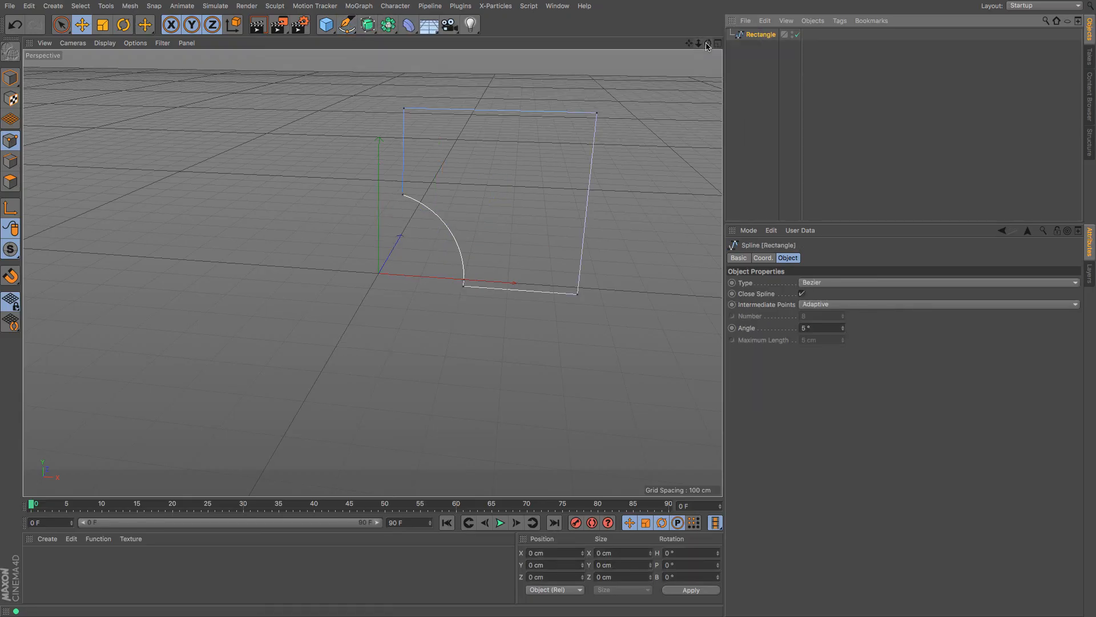
pyautogui.moveTo(708, 43); pyautogui.dragTo(748, 40)
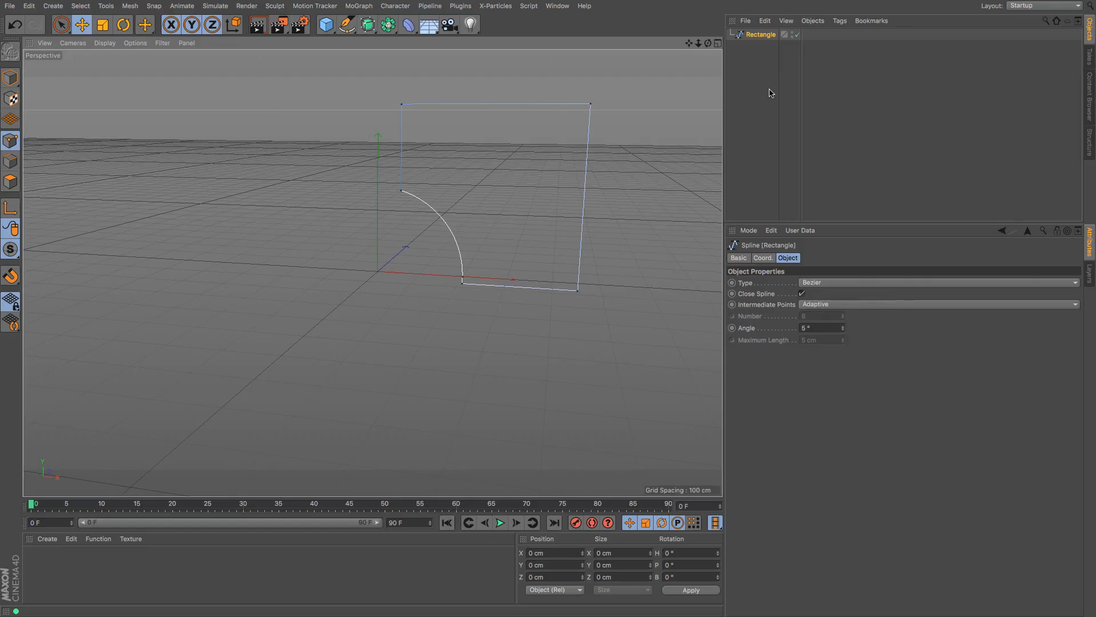
pyautogui.hotkey('ctrl', 'z')
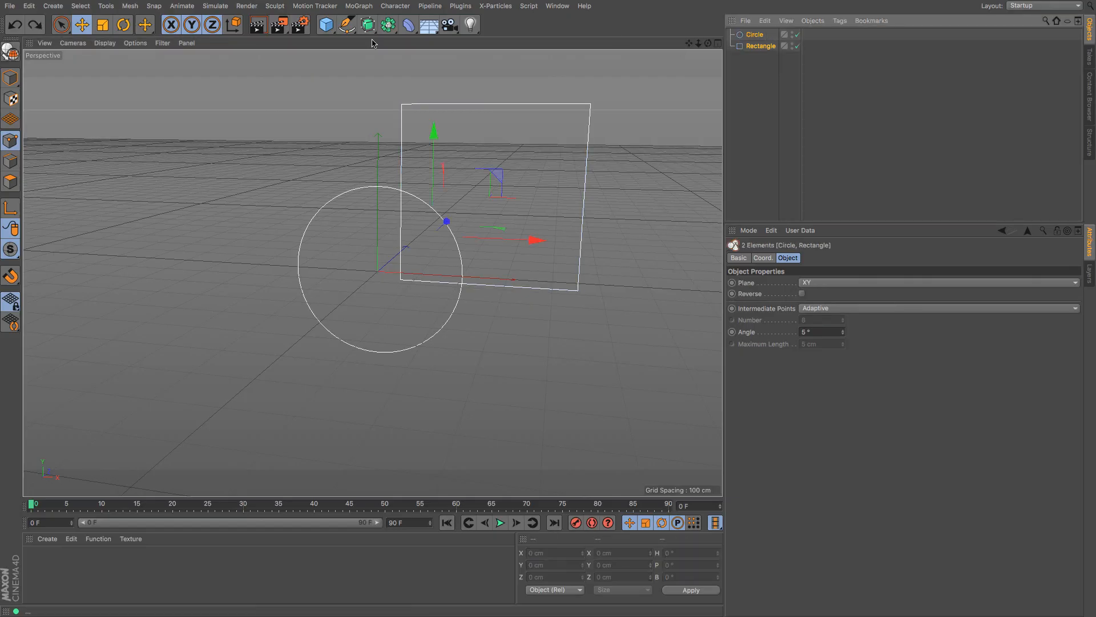
pyautogui.click(346, 24)
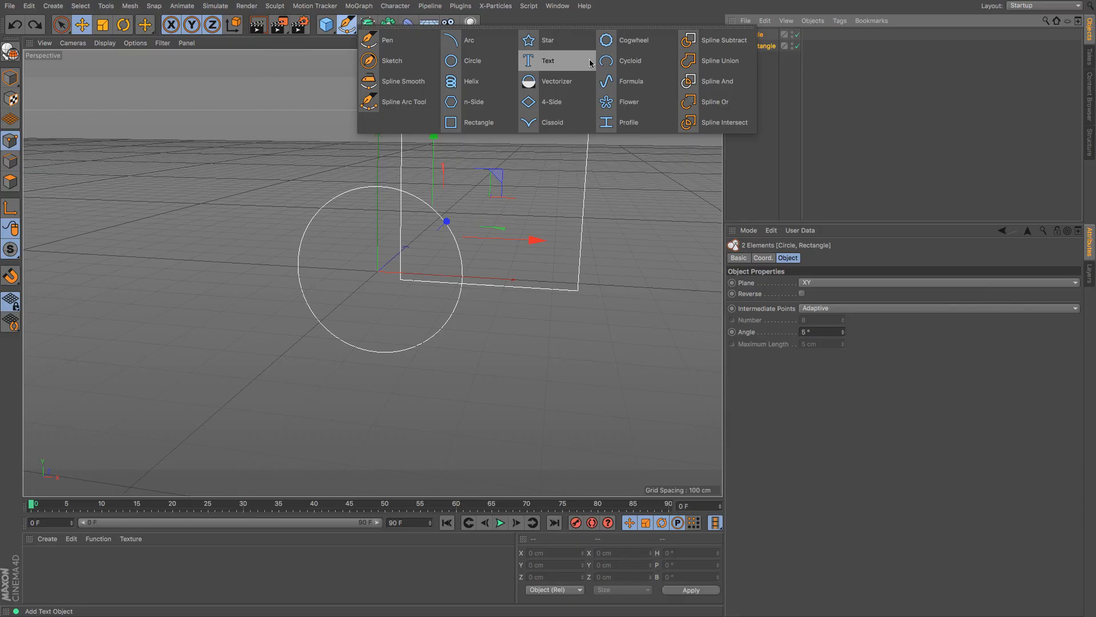
pyautogui.click(721, 60)
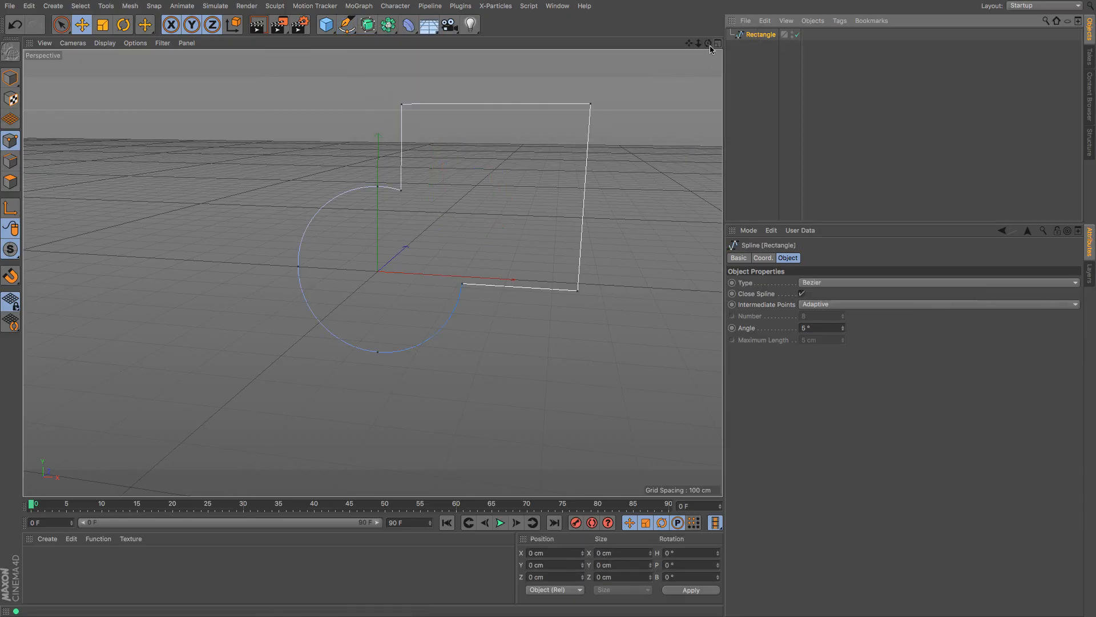
pyautogui.moveTo(708, 43); pyautogui.dragTo(371, 272)
pyautogui.hotkey('ctrl', 'z')
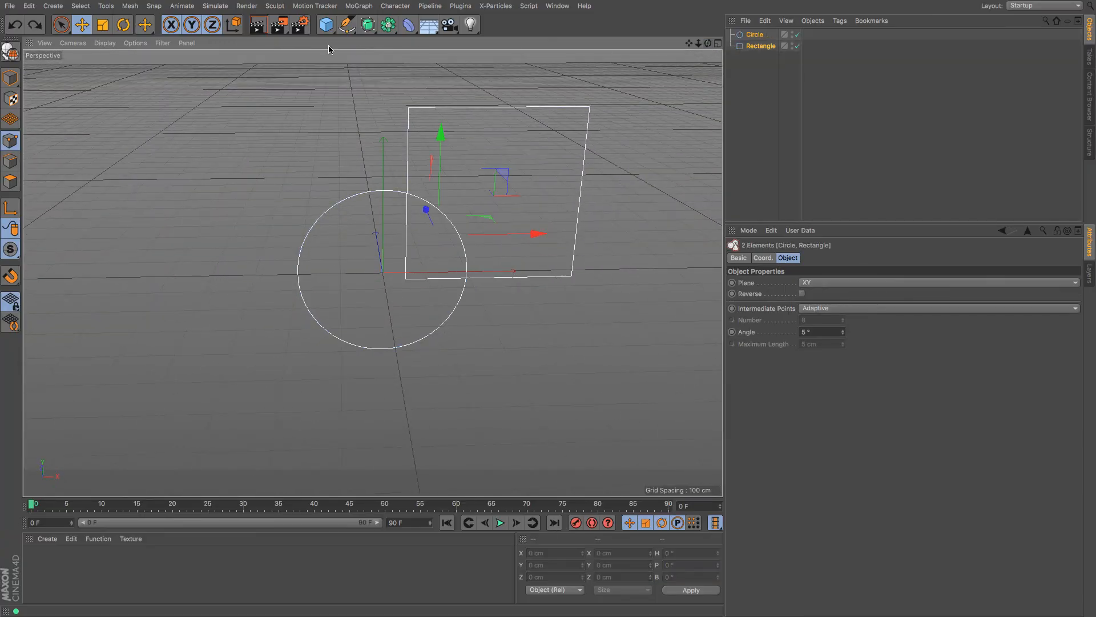
pyautogui.click(346, 25)
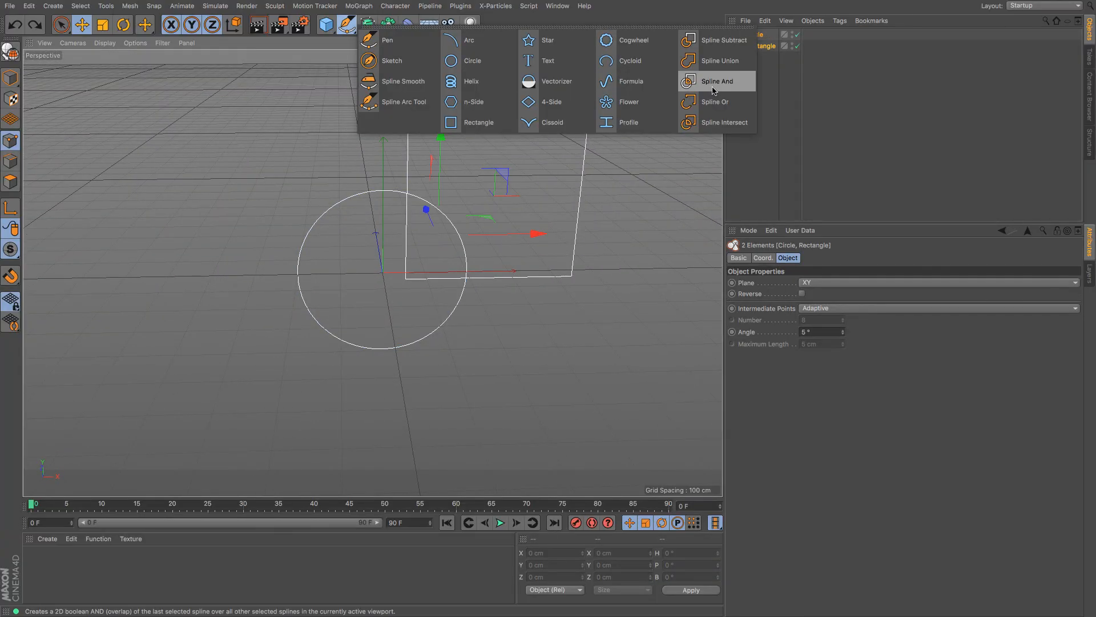
pyautogui.click(713, 86)
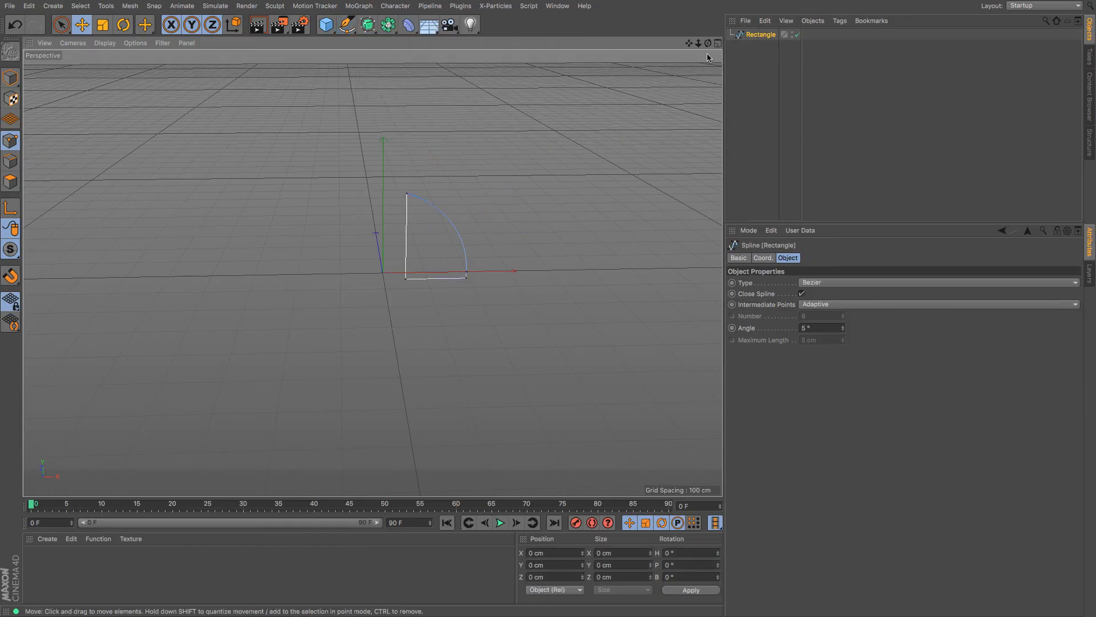
pyautogui.moveTo(708, 43); pyautogui.dragTo(372, 272)
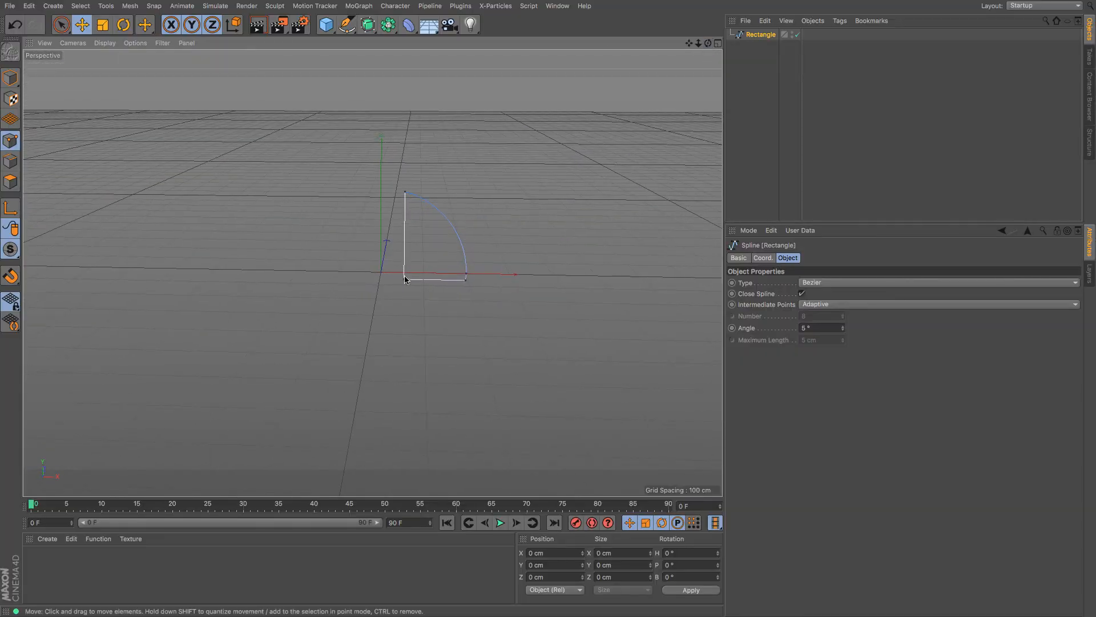
pyautogui.press('super+z')
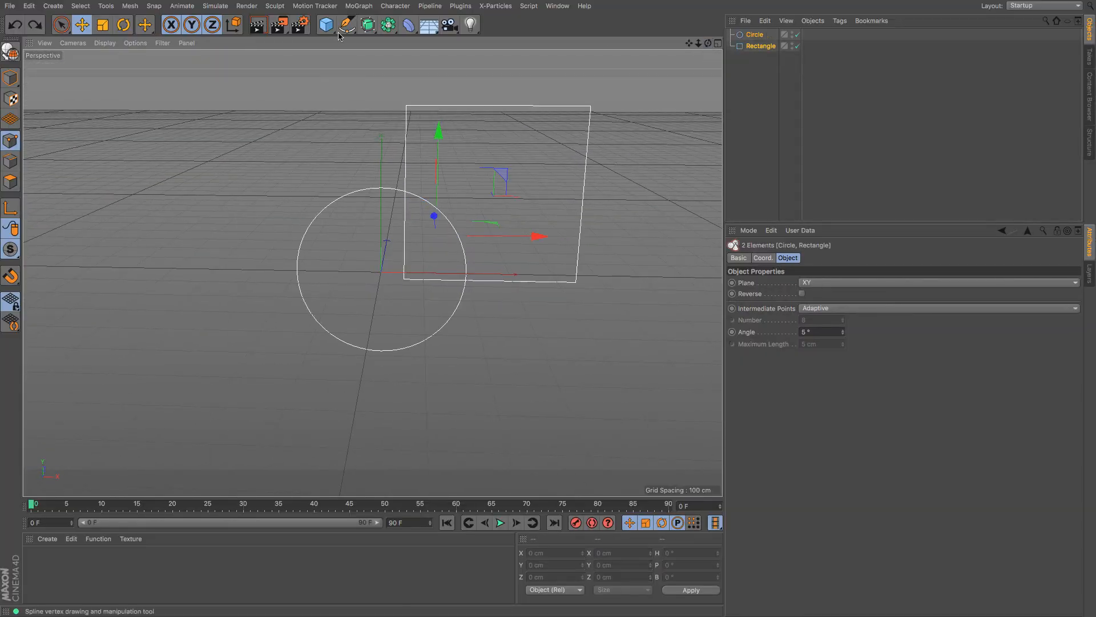
# Combine the circle and rectangle with Spline Or, nudge a corner point, then undo that move
pyautogui.click(347, 25)
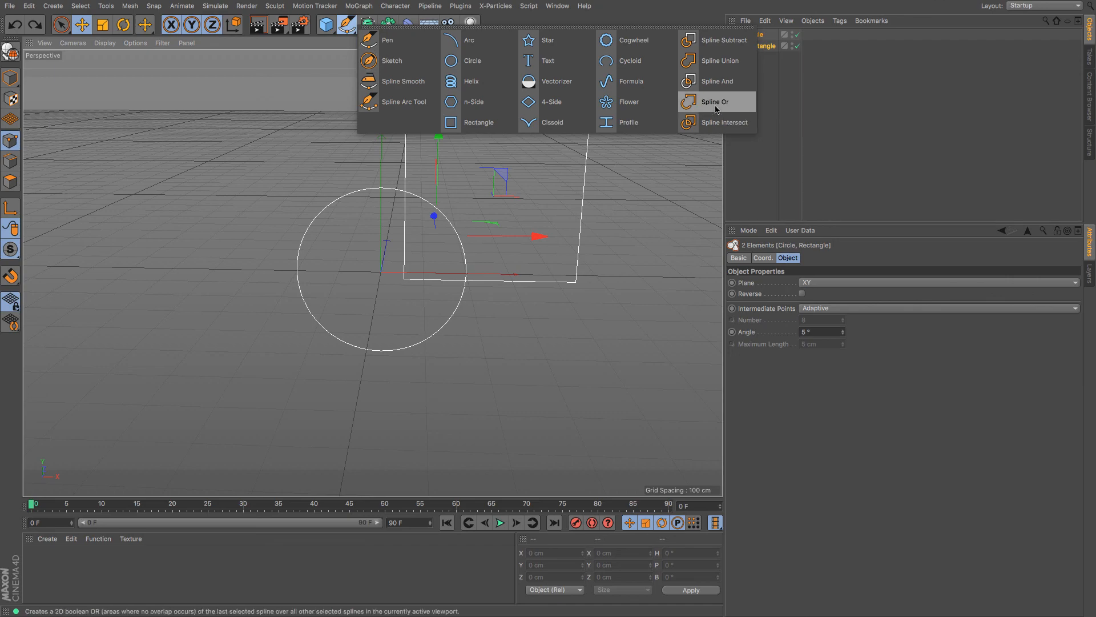
pyautogui.click(715, 105)
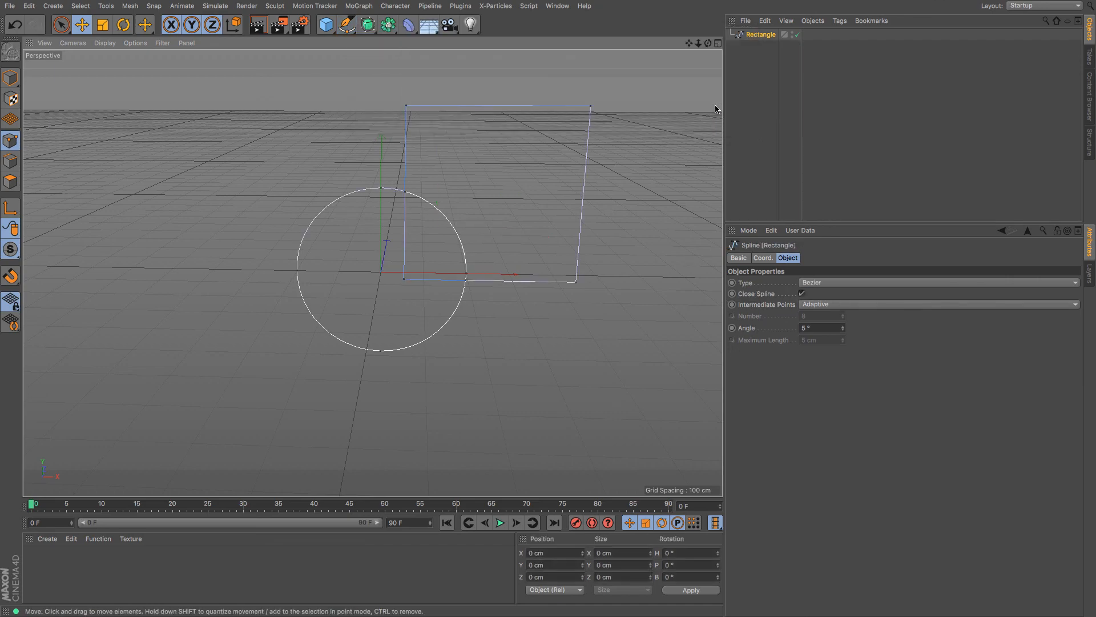
pyautogui.click(406, 195)
pyautogui.moveTo(490, 201)
pyautogui.mouseDown()
pyautogui.moveTo(503, 200)
pyautogui.moveTo(482, 200)
pyautogui.moveTo(493, 200)
pyautogui.mouseUp()
pyautogui.click(448, 227)
pyautogui.click(405, 193)
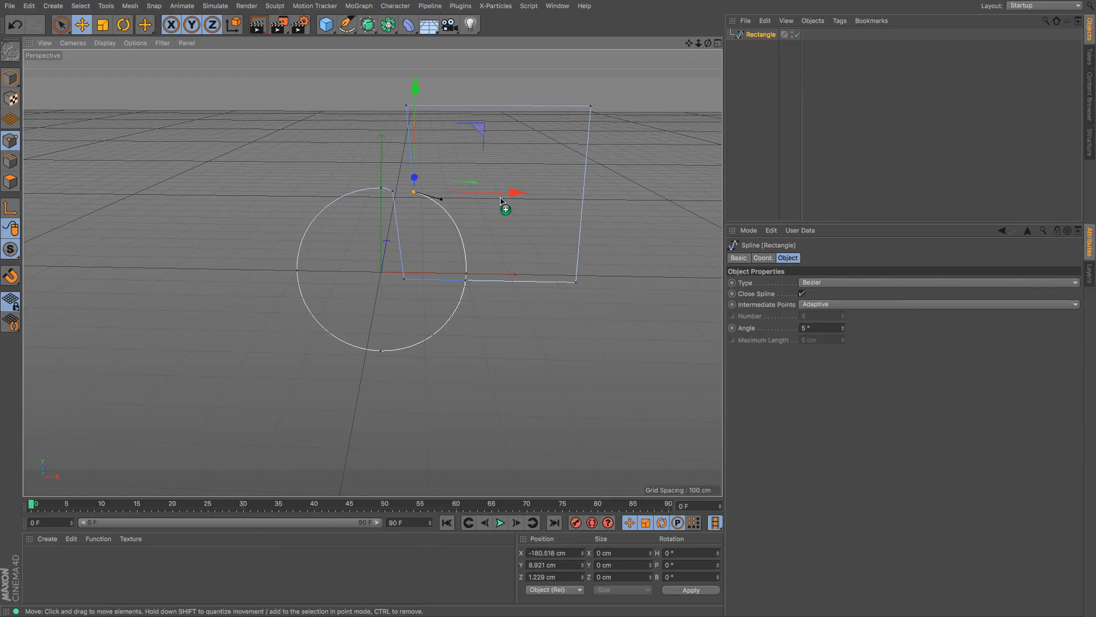
pyautogui.click(501, 201)
pyautogui.hotkey('ctrl', 'z')
pyautogui.hotkey('ctrl', 'z')
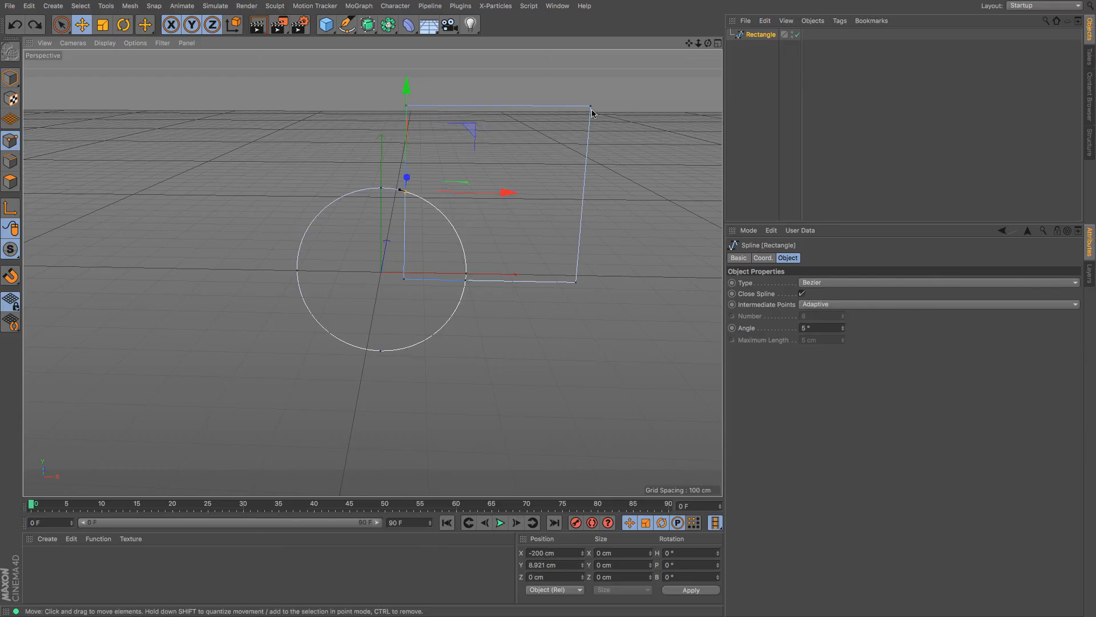
# Grow a point selection from the rectangle's top-right corner and shift those points right
pyautogui.click(591, 106)
pyautogui.press('u')
pyautogui.press('y')
pyautogui.press('u')
pyautogui.press('y')
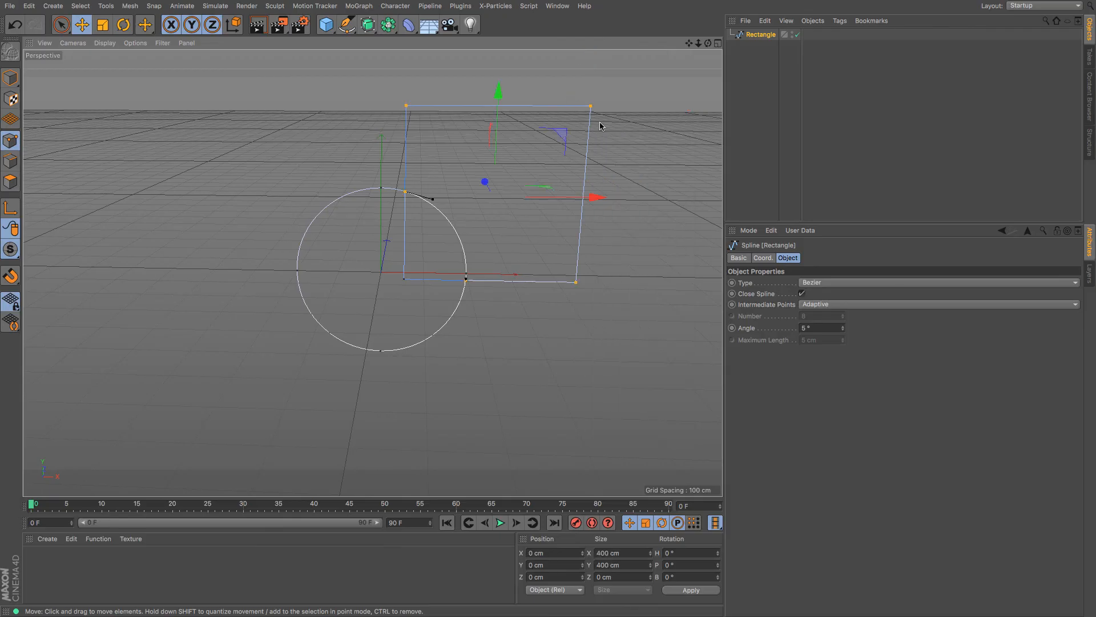
pyautogui.press('u')
pyautogui.press('y')
pyautogui.press('u')
pyautogui.press('y')
pyautogui.moveTo(593, 196); pyautogui.dragTo(613, 197)
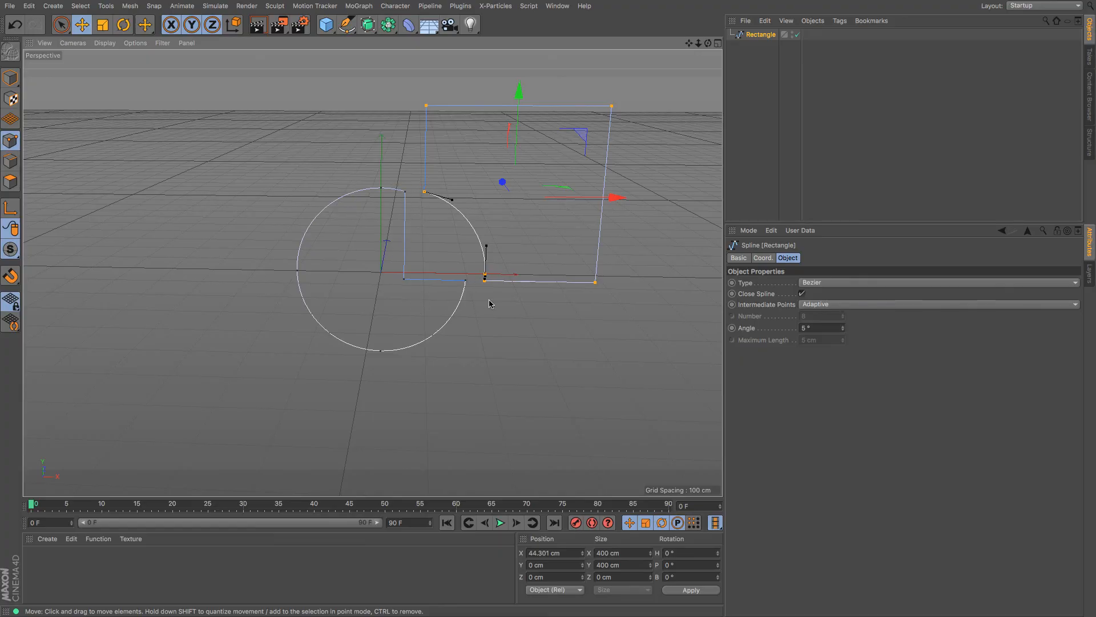
# Undo the point shifts and the Or combination, restoring the separate Circle and Rectangle
pyautogui.hotkey('ctrl', 'z')
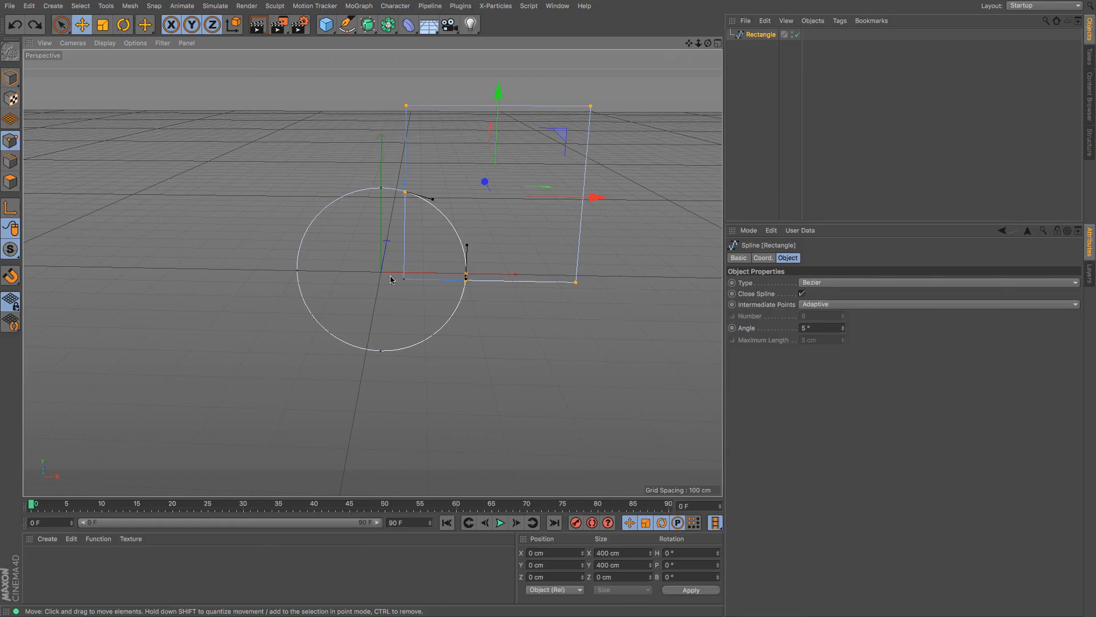
pyautogui.moveTo(594, 197); pyautogui.dragTo(611, 200)
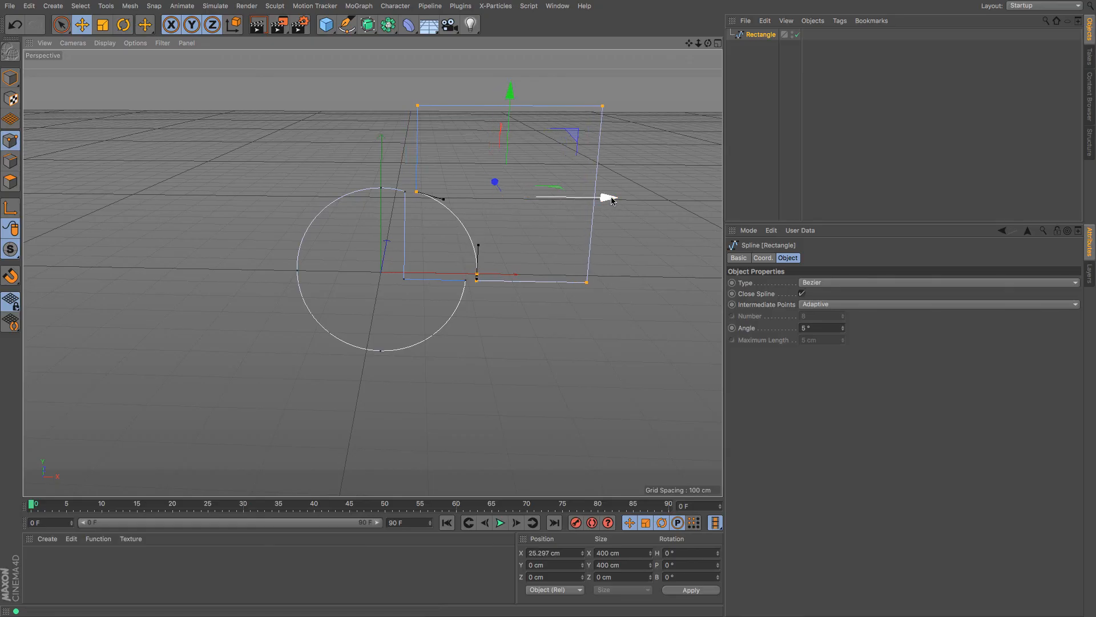
pyautogui.hotkey('ctrl', 'z')
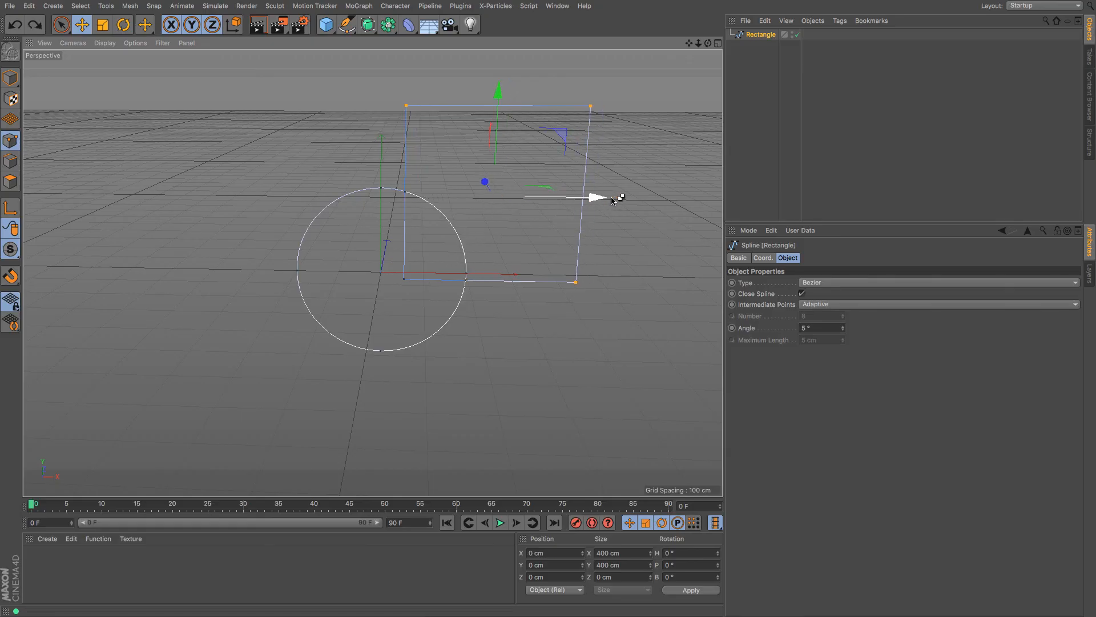
pyautogui.hotkey('ctrl', 'z')
pyautogui.hotkey('ctrl', 'z')
pyautogui.hotkey('ctrl', 'z')
pyautogui.hotkey('ctrl', 'z')
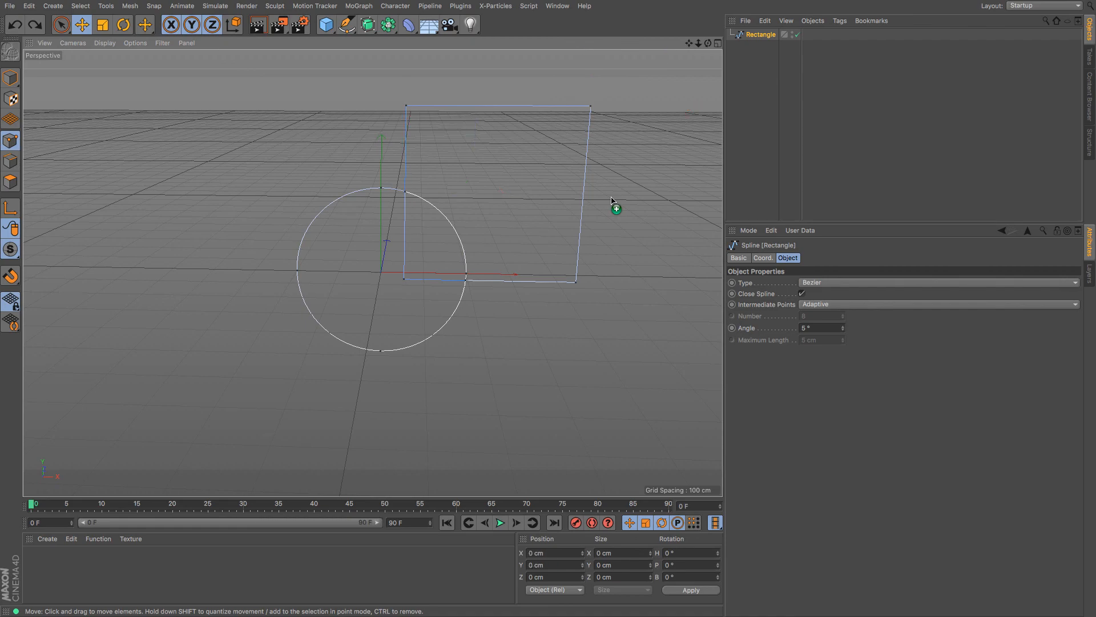
pyautogui.click(347, 25)
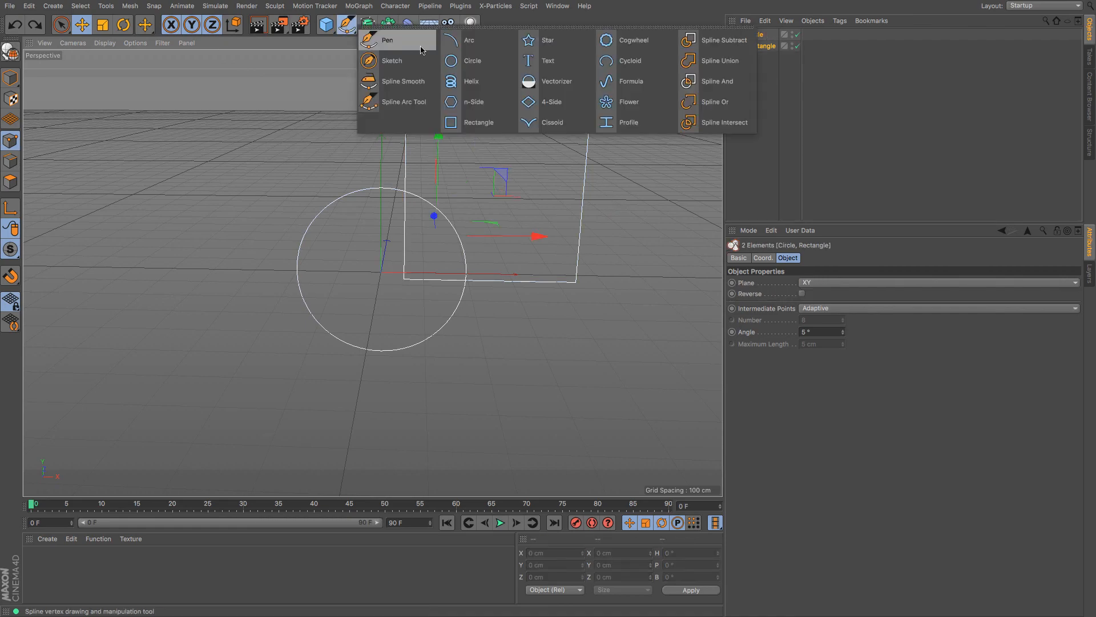
# Apply Spline Intersect, grow-select the rectangle's points from its top-right corner, and move them up-right
pyautogui.click(725, 123)
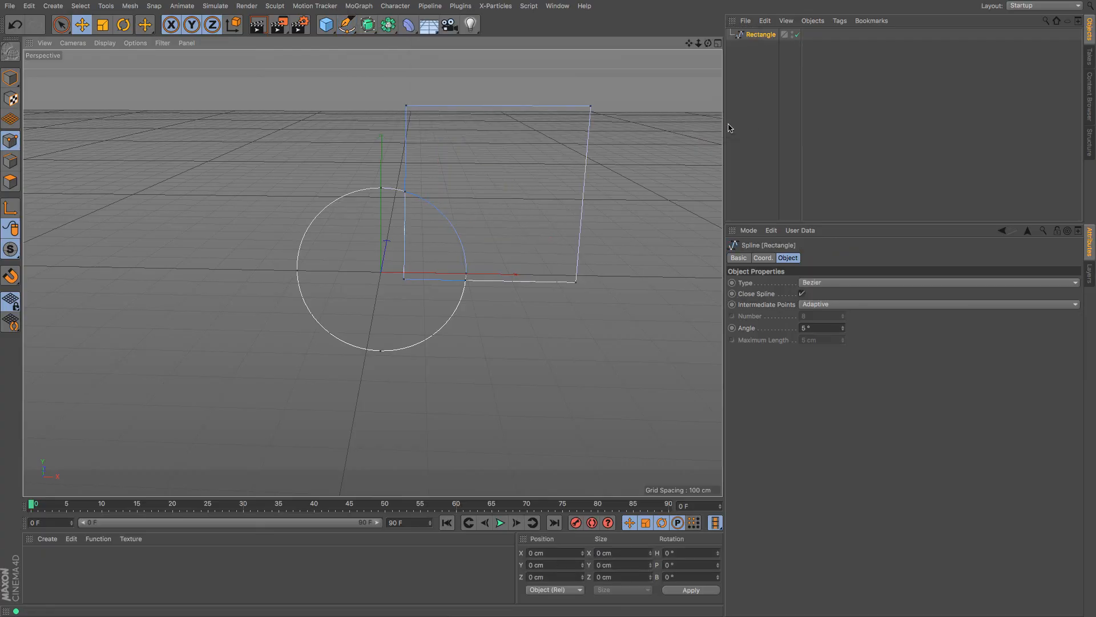
pyautogui.doubleClick(591, 107)
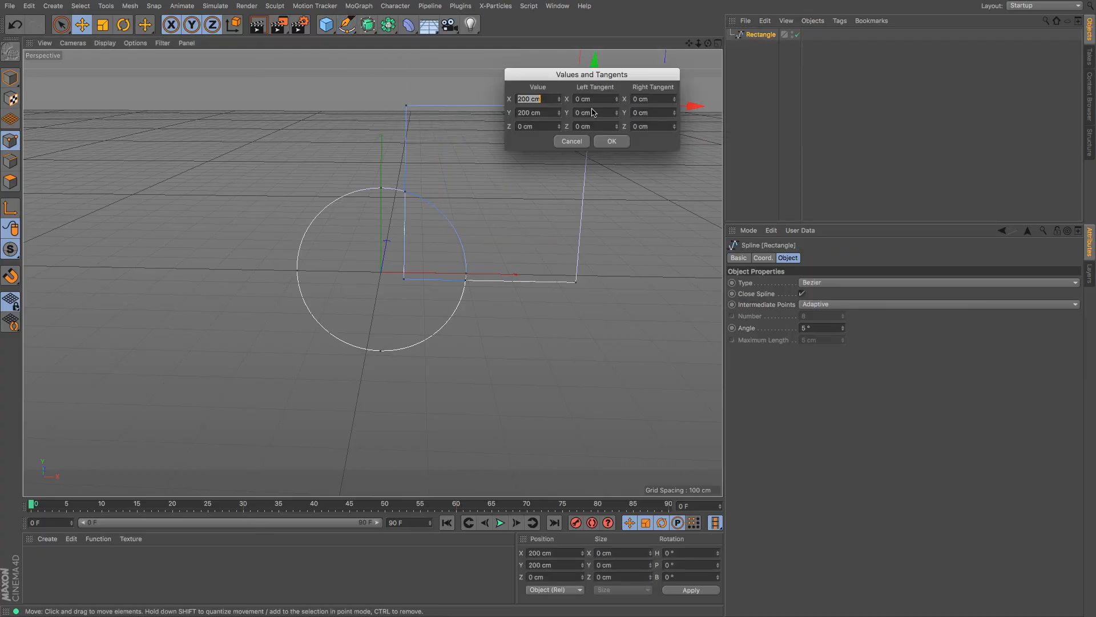
pyautogui.click(609, 139)
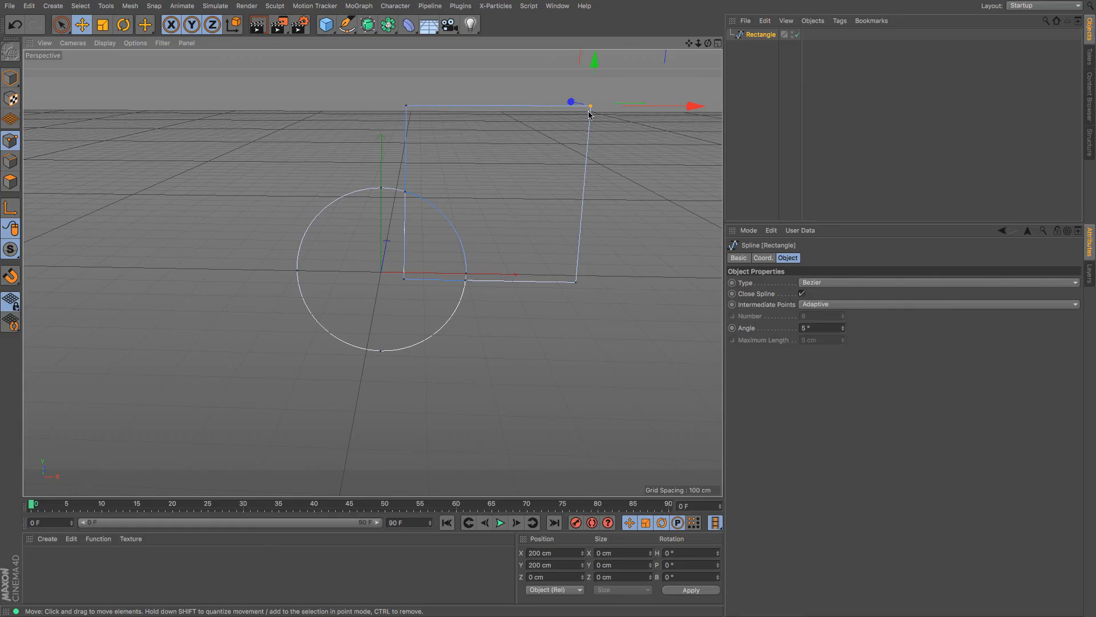
pyautogui.press('u')
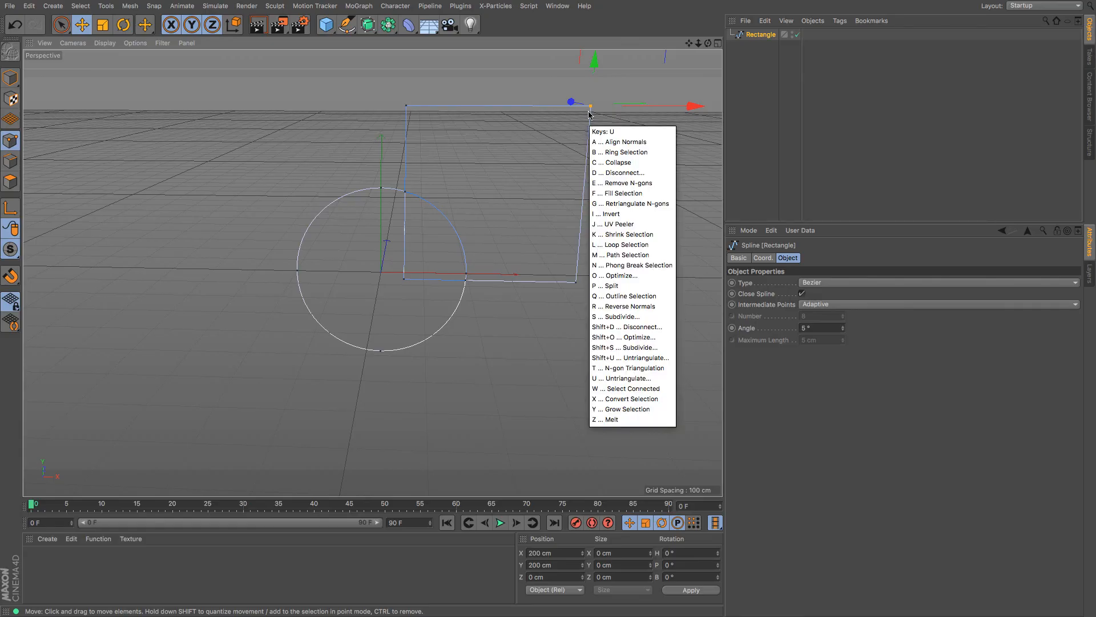
pyautogui.press('y')
pyautogui.press('u')
pyautogui.press('y')
pyautogui.press('u')
pyautogui.press('y')
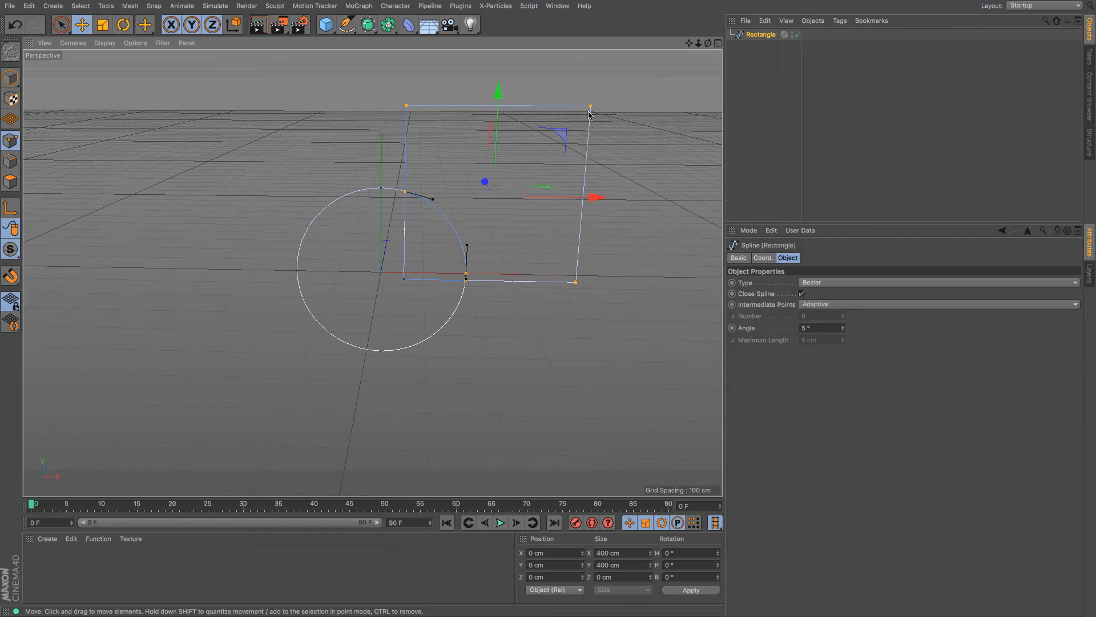
pyautogui.moveTo(500, 93); pyautogui.dragTo(499, 80)
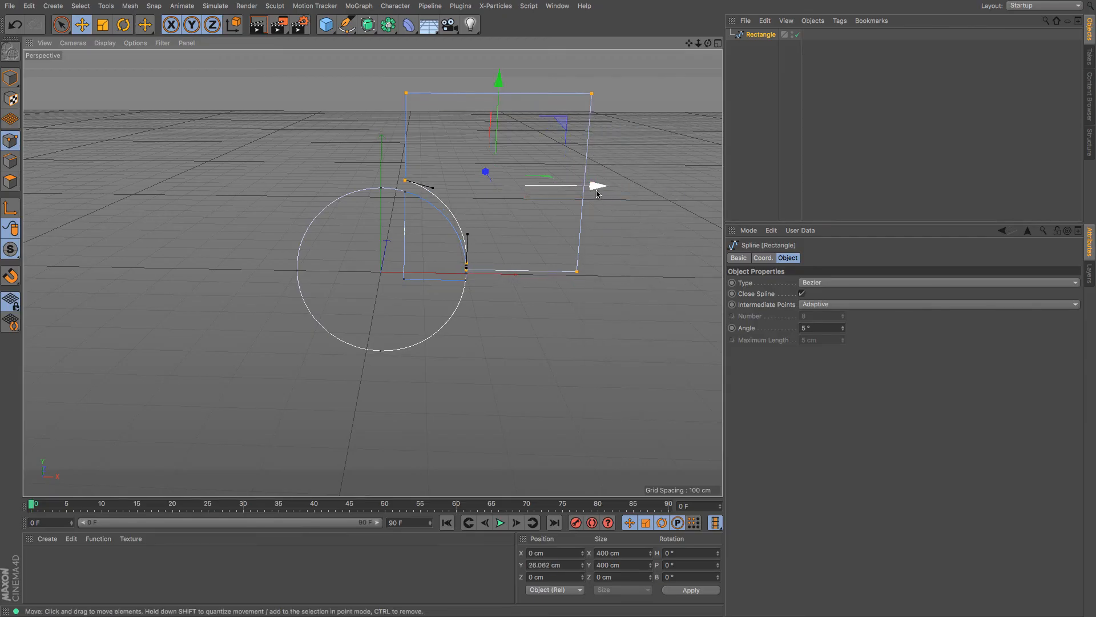
pyautogui.moveTo(595, 185); pyautogui.dragTo(615, 196)
# Grow-select the circle's points from its bottom point and move them down-left
pyautogui.click(381, 351)
pyautogui.press('u')
pyautogui.press('y')
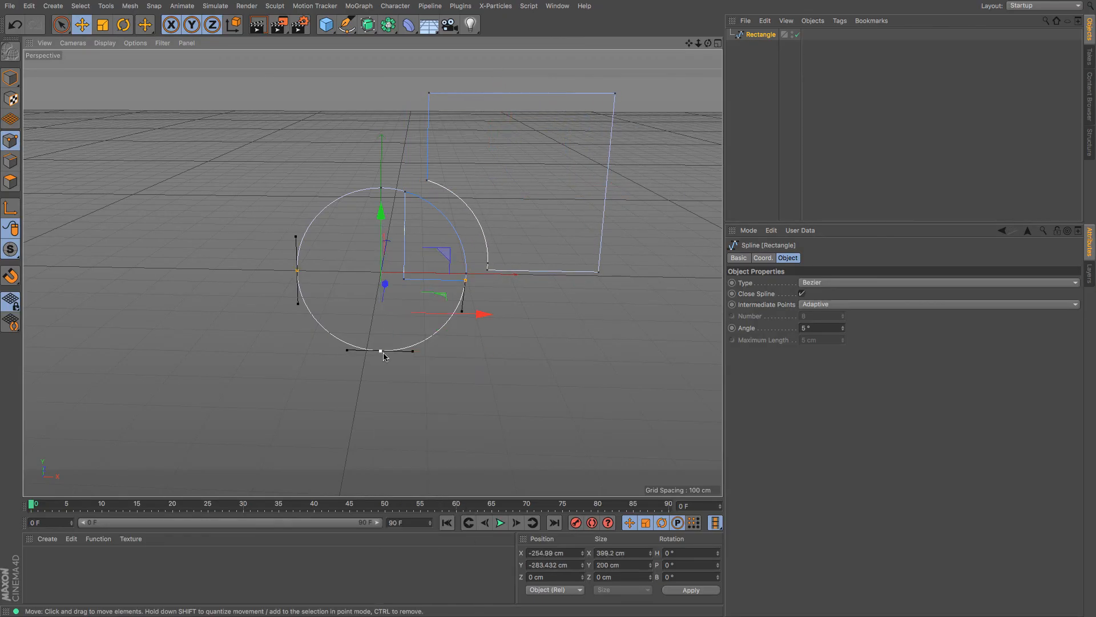
pyautogui.press('u')
pyautogui.press('y')
pyautogui.moveTo(482, 274); pyautogui.dragTo(465, 273)
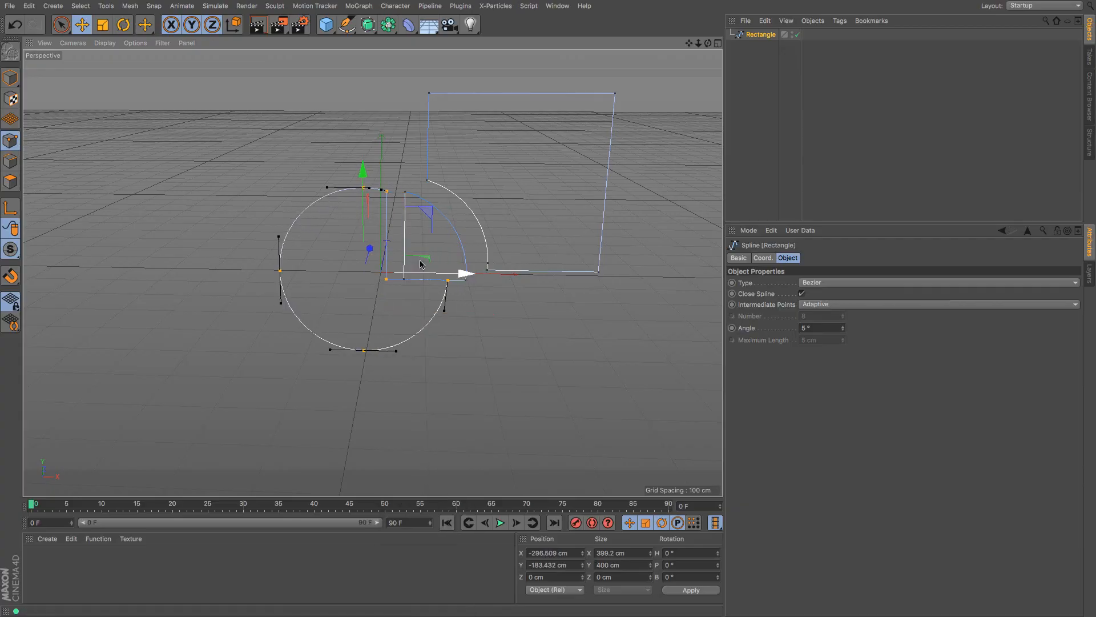
pyautogui.moveTo(364, 171); pyautogui.dragTo(367, 205)
pyautogui.click(542, 386)
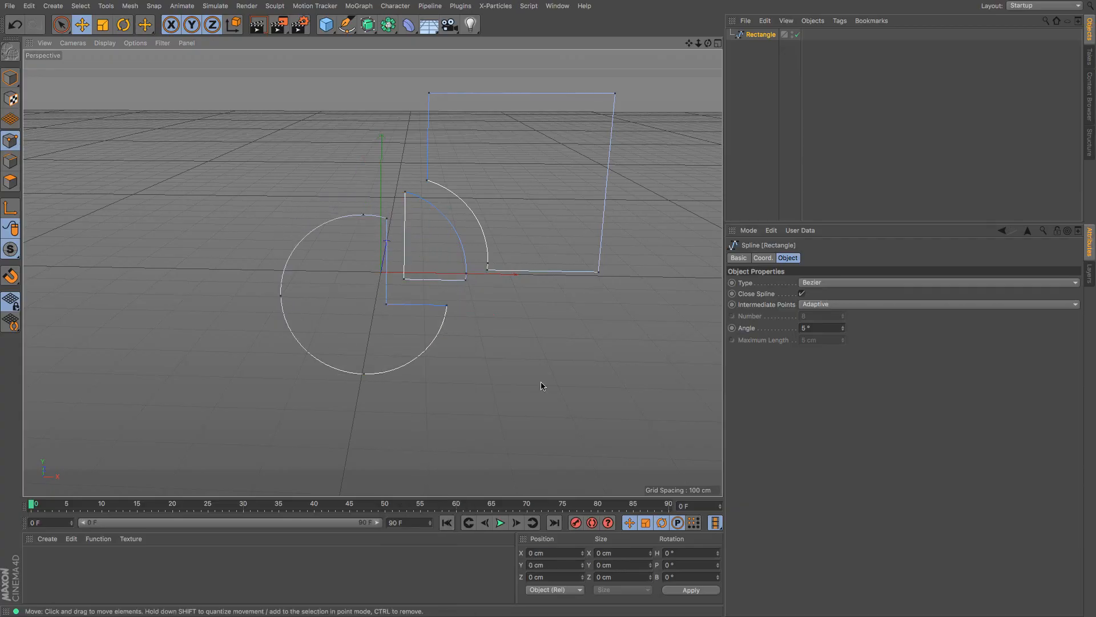